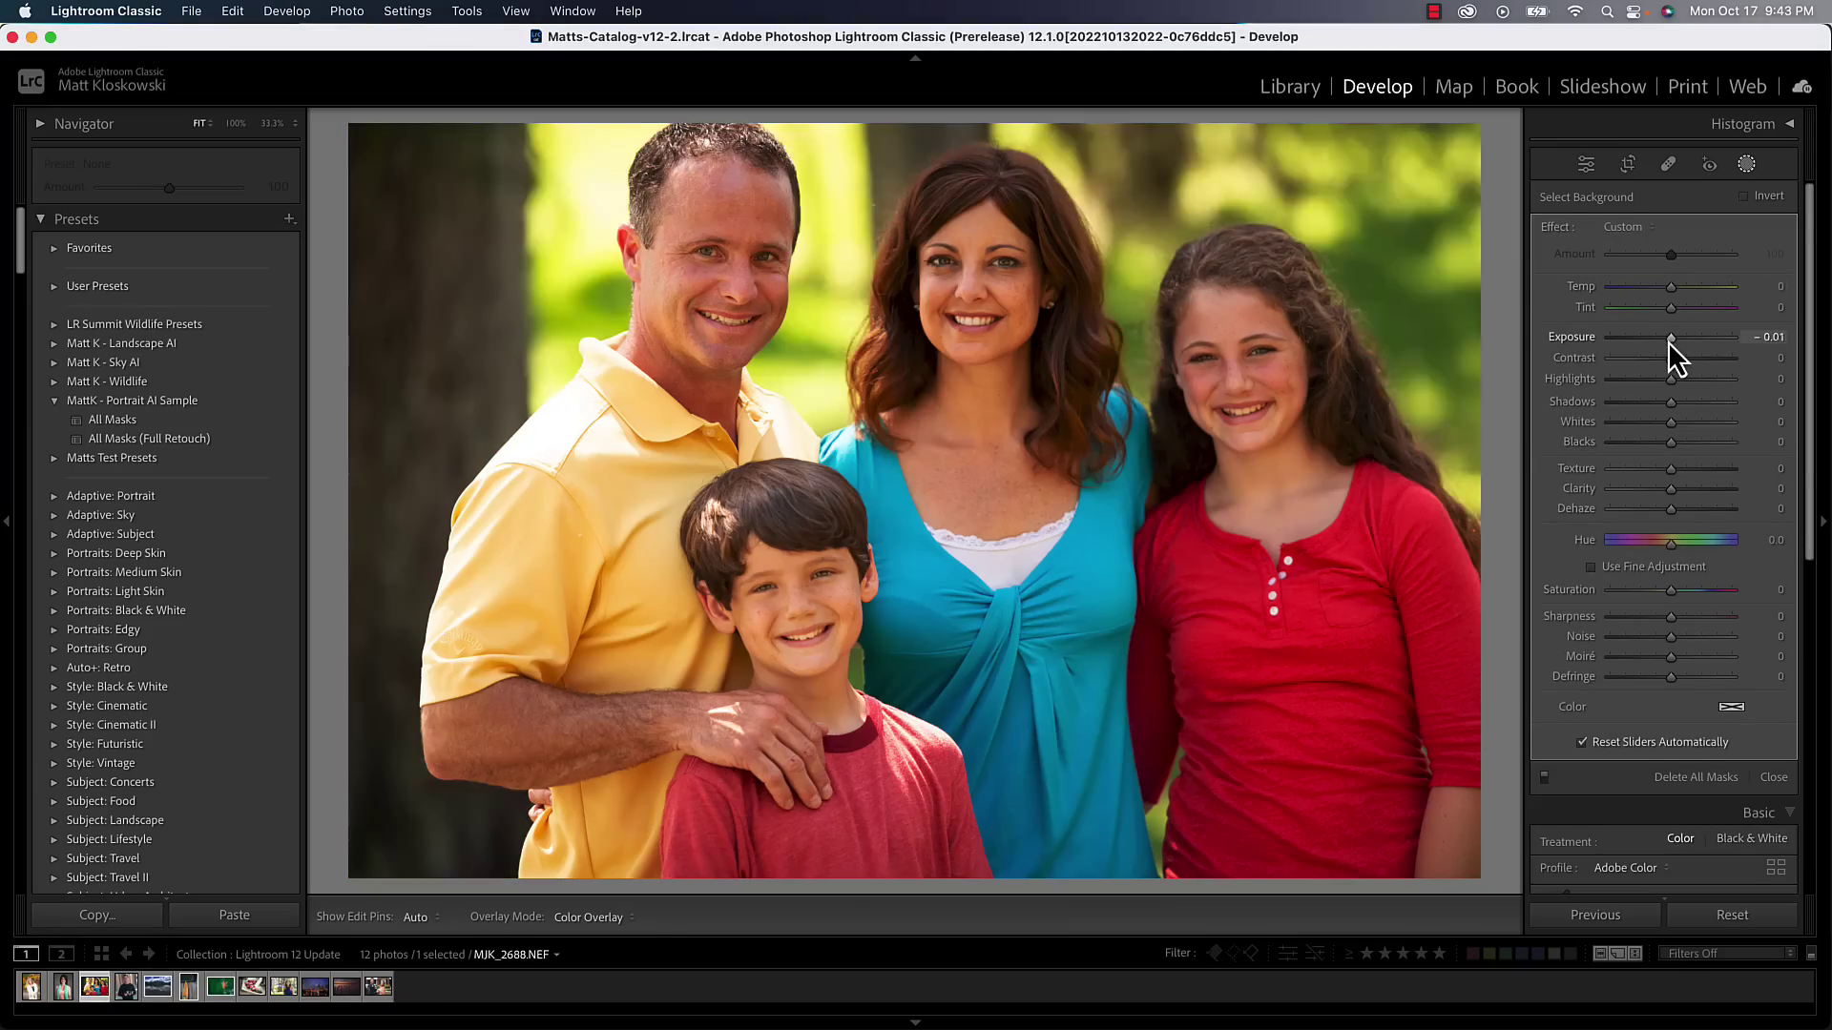
Step: Mask the orange surfboard, brighten it, set Saturation to 46, and select Content-Aware Remove
{"action": "left_click_drag", "start_coordinate": [1667, 341], "coordinate": [1653, 337]}
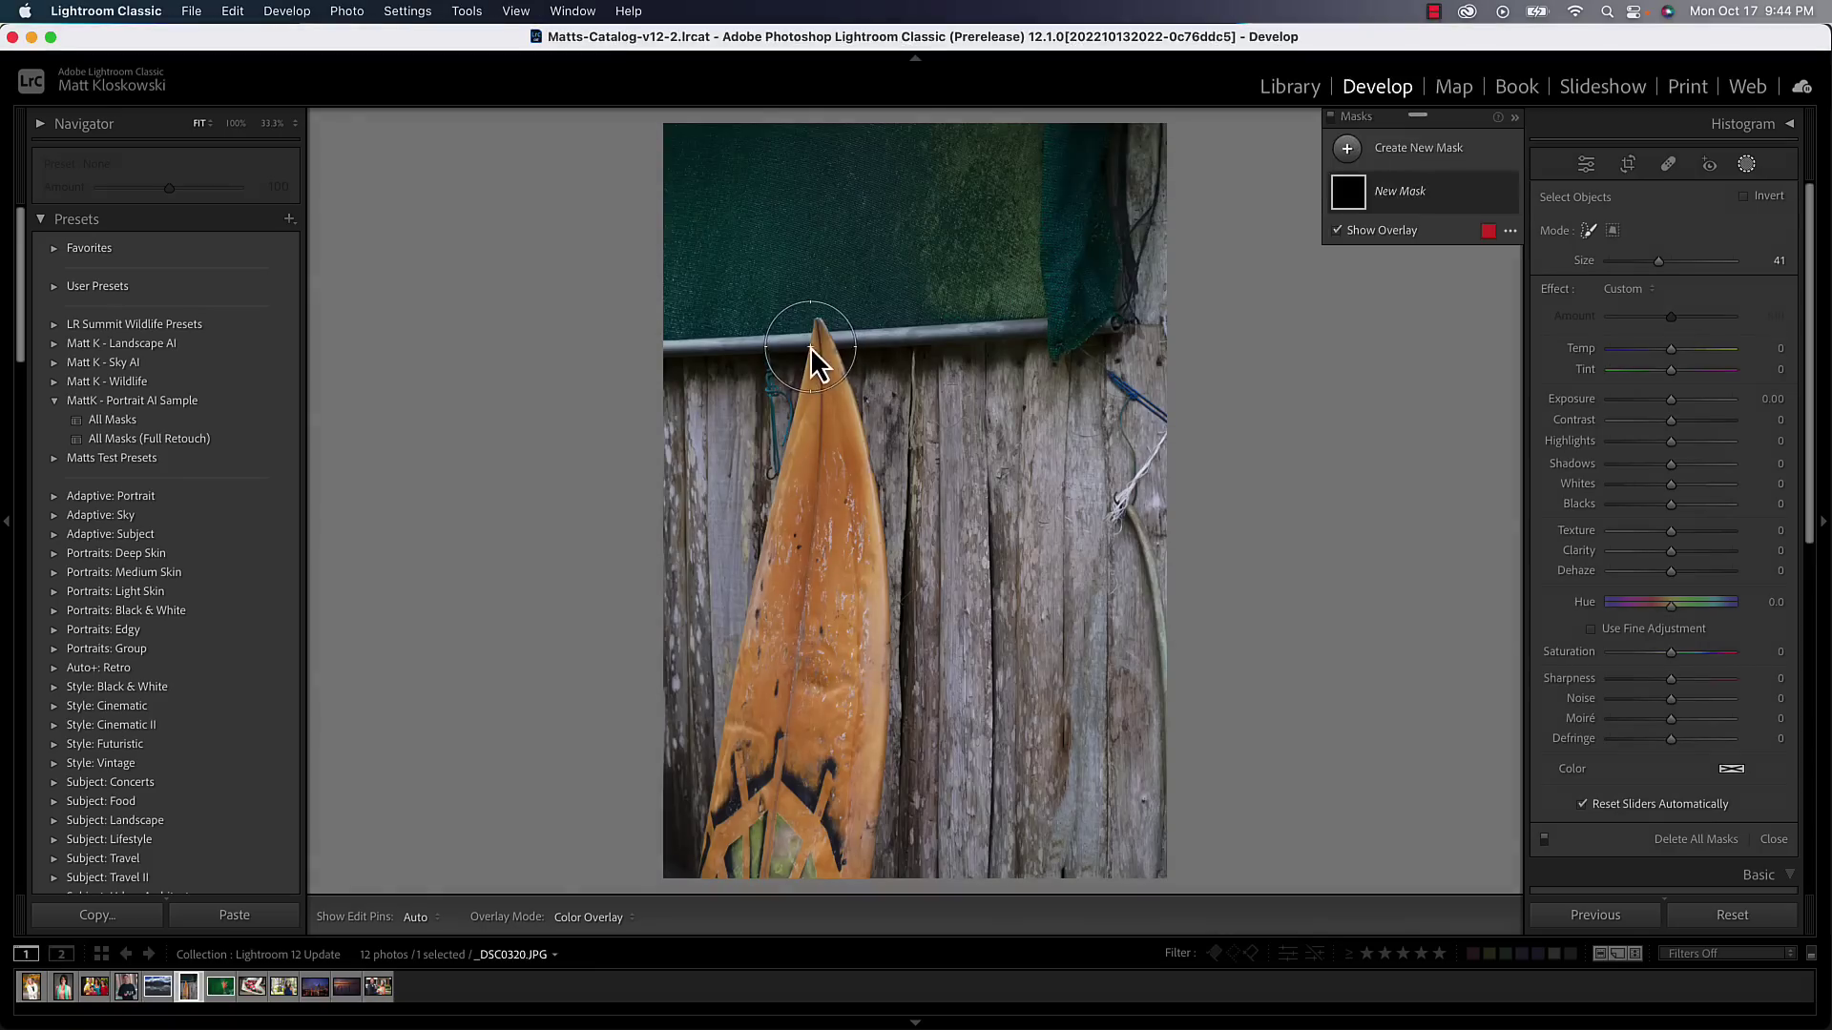
{"action": "mouse_move", "coordinate": [810, 346]}
{"action": "left_mouse_down"}
{"action": "mouse_move", "coordinate": [731, 669]}
{"action": "mouse_move", "coordinate": [720, 888]}
{"action": "mouse_move", "coordinate": [848, 881]}
{"action": "mouse_move", "coordinate": [870, 849]}
{"action": "mouse_move", "coordinate": [865, 426]}
{"action": "mouse_move", "coordinate": [873, 382]}
{"action": "left_mouse_up"}
{"action": "left_click_drag", "start_coordinate": [827, 650], "coordinate": [797, 814]}
{"action": "left_click_drag", "start_coordinate": [1678, 343], "coordinate": [1685, 340]}
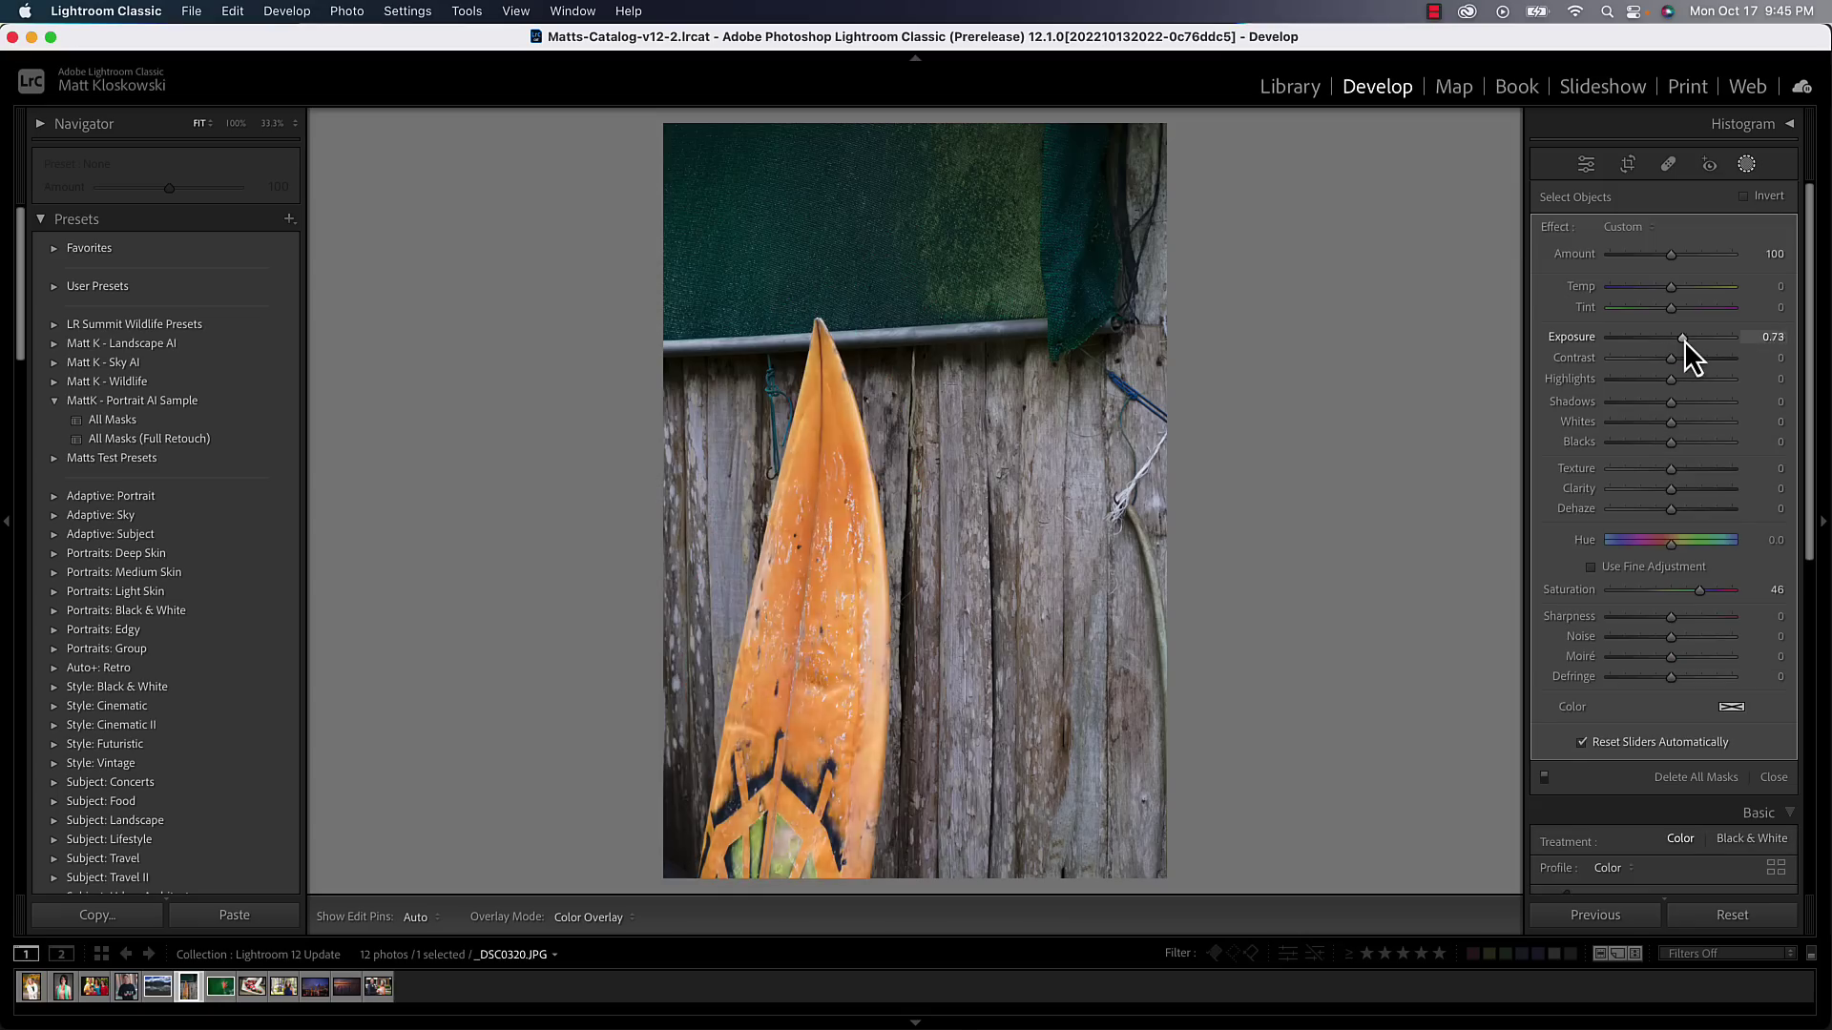
{"action": "left_click", "coordinate": [1668, 164]}
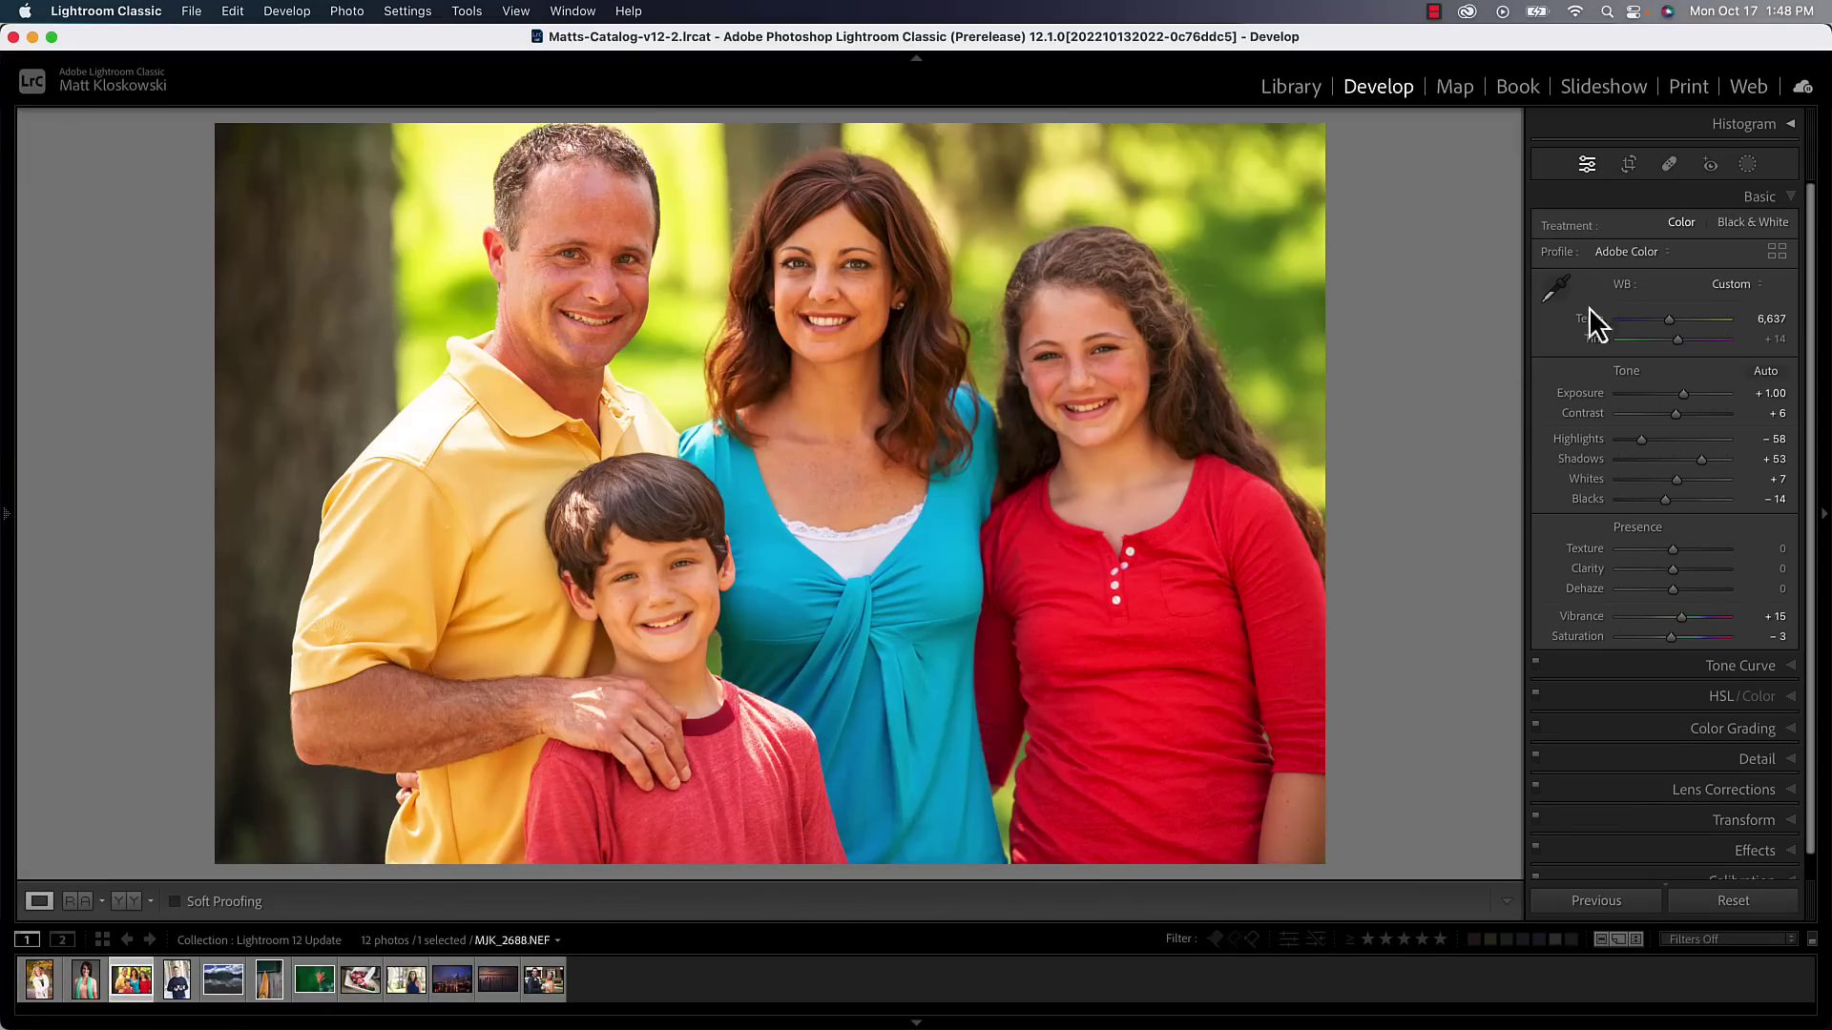
Step: Bring up Add New Mask in Masking, showing the four detected people
{"action": "left_click", "coordinate": [1748, 164]}
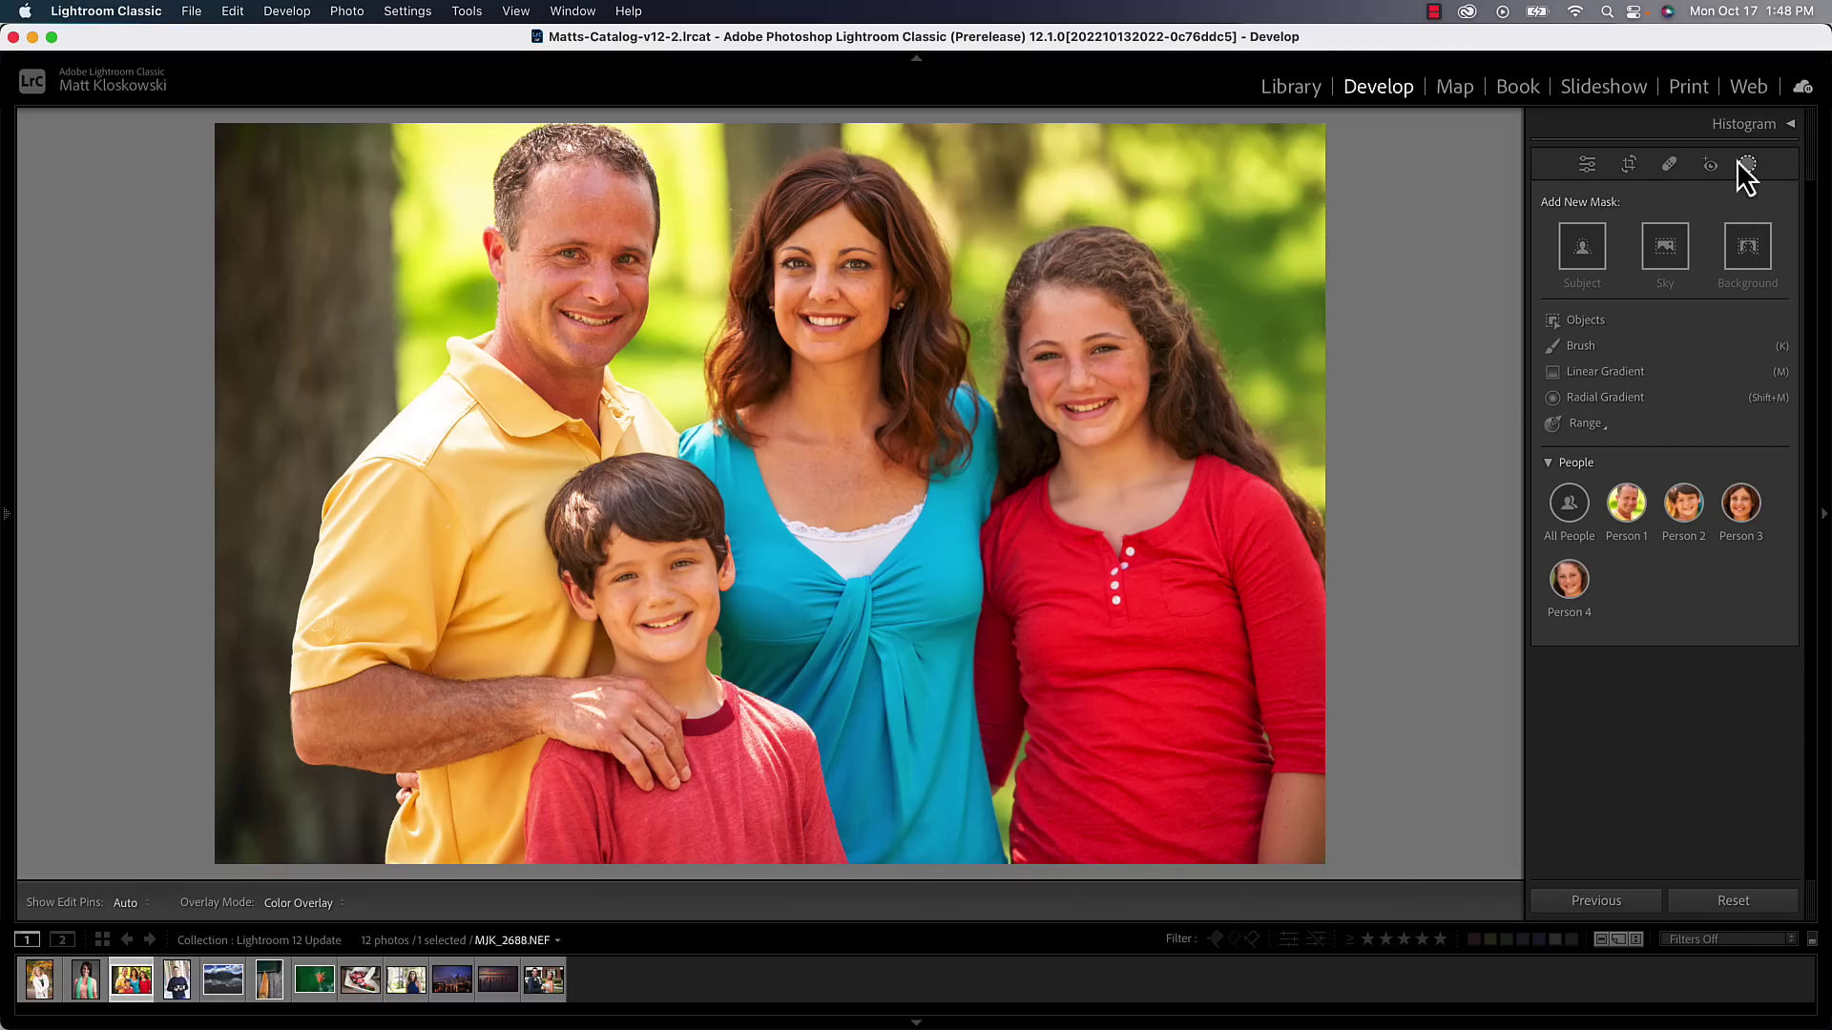
{"action": "left_click", "coordinate": [1589, 163]}
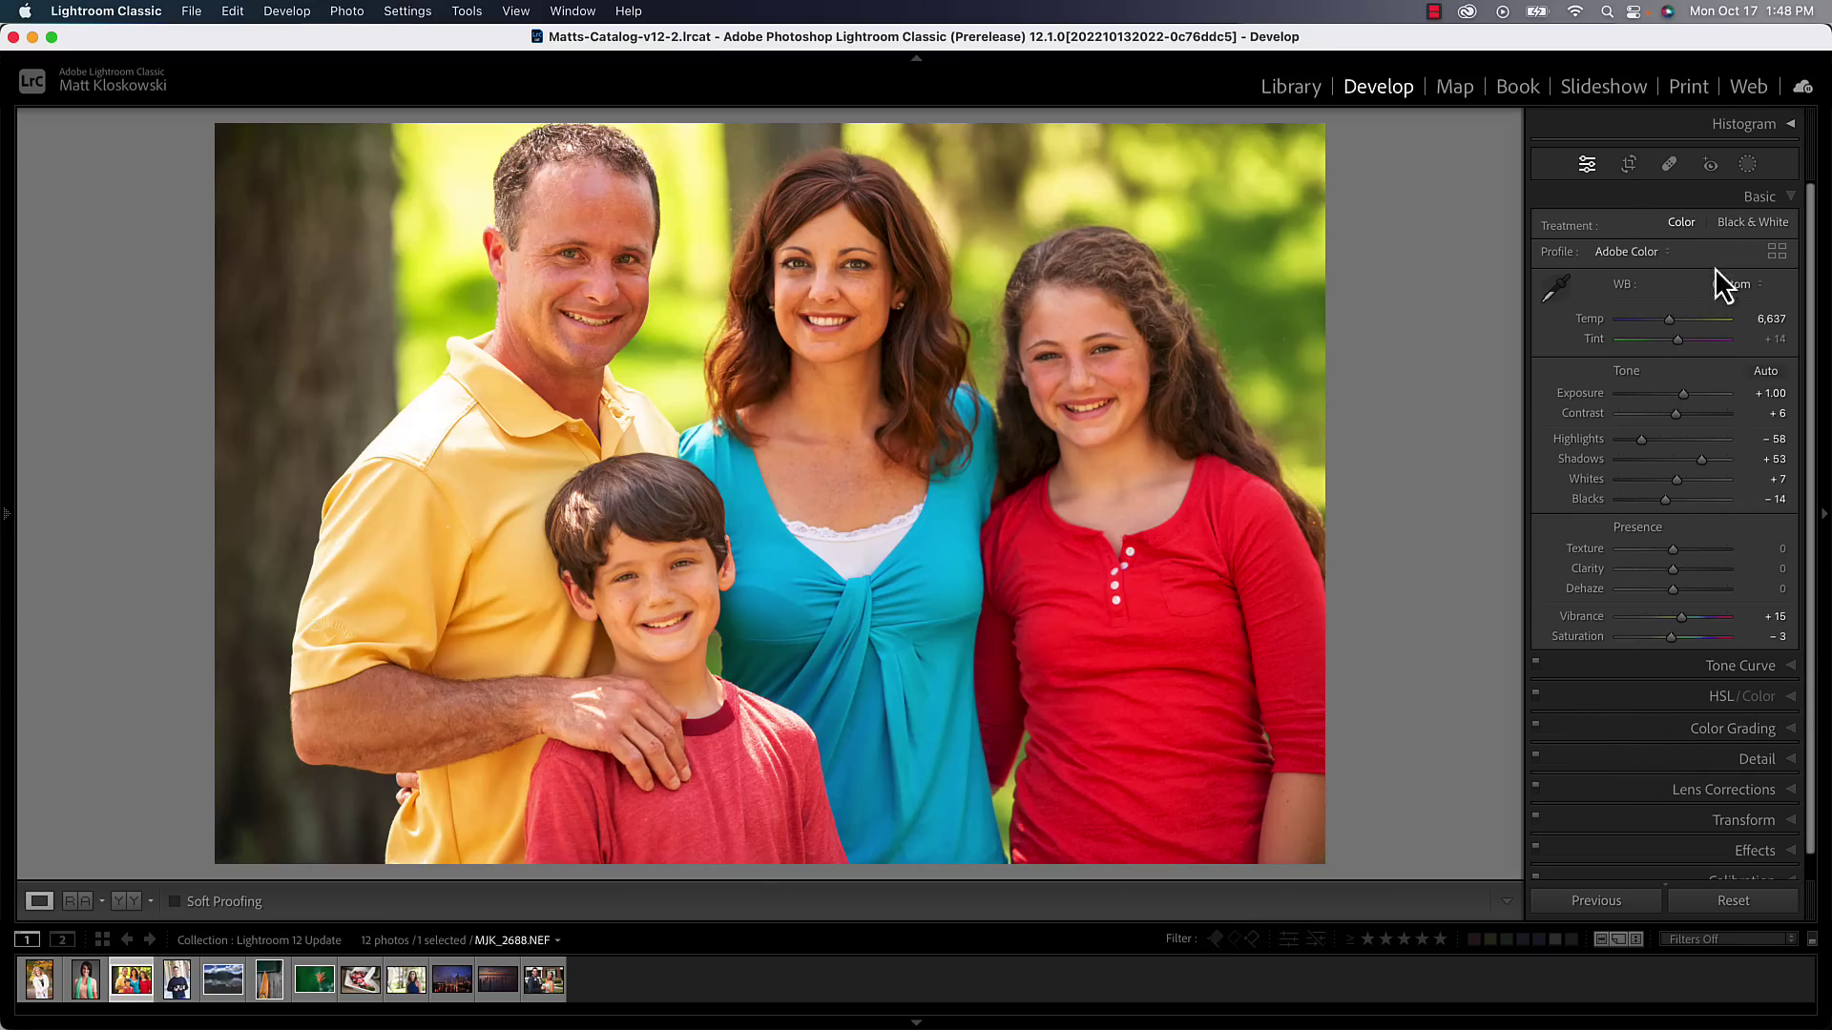
{"action": "left_click", "coordinate": [1747, 164]}
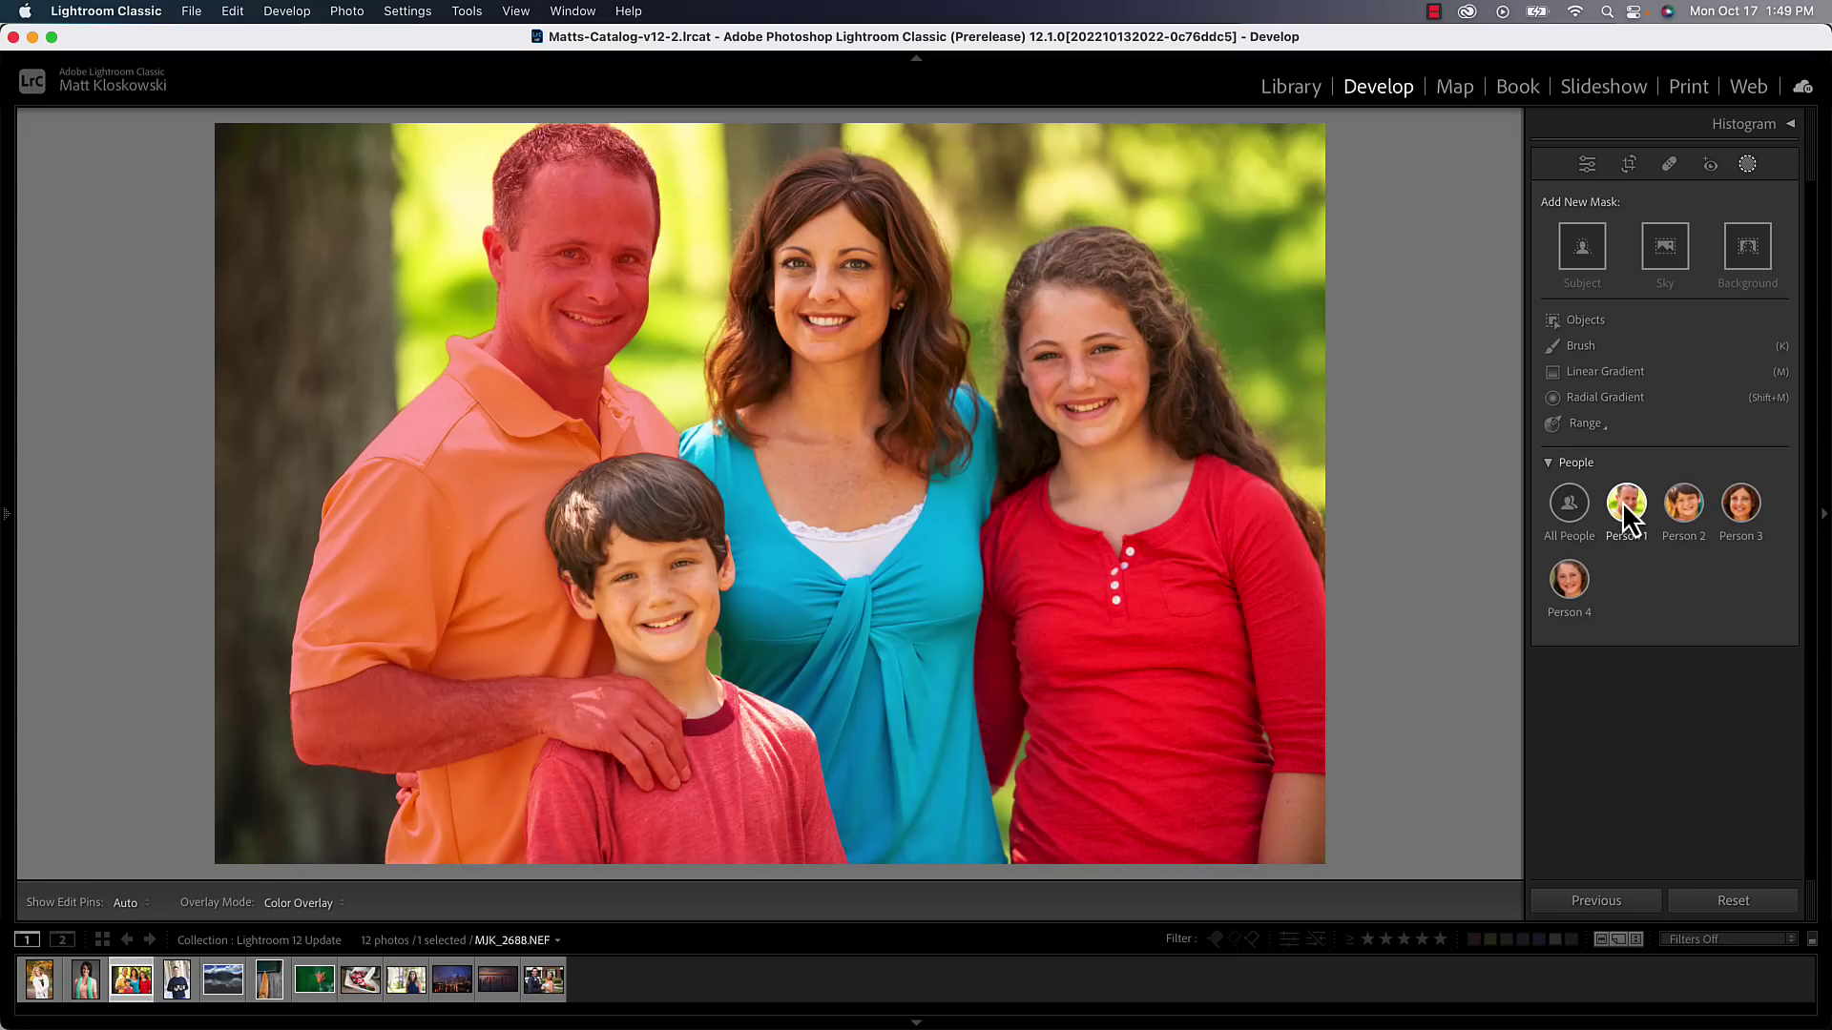
Step: Choose Person 1 and tick Face Skin, Eye Sclera, Iris and Pupil, and Teeth
{"action": "left_click", "coordinate": [1622, 501]}
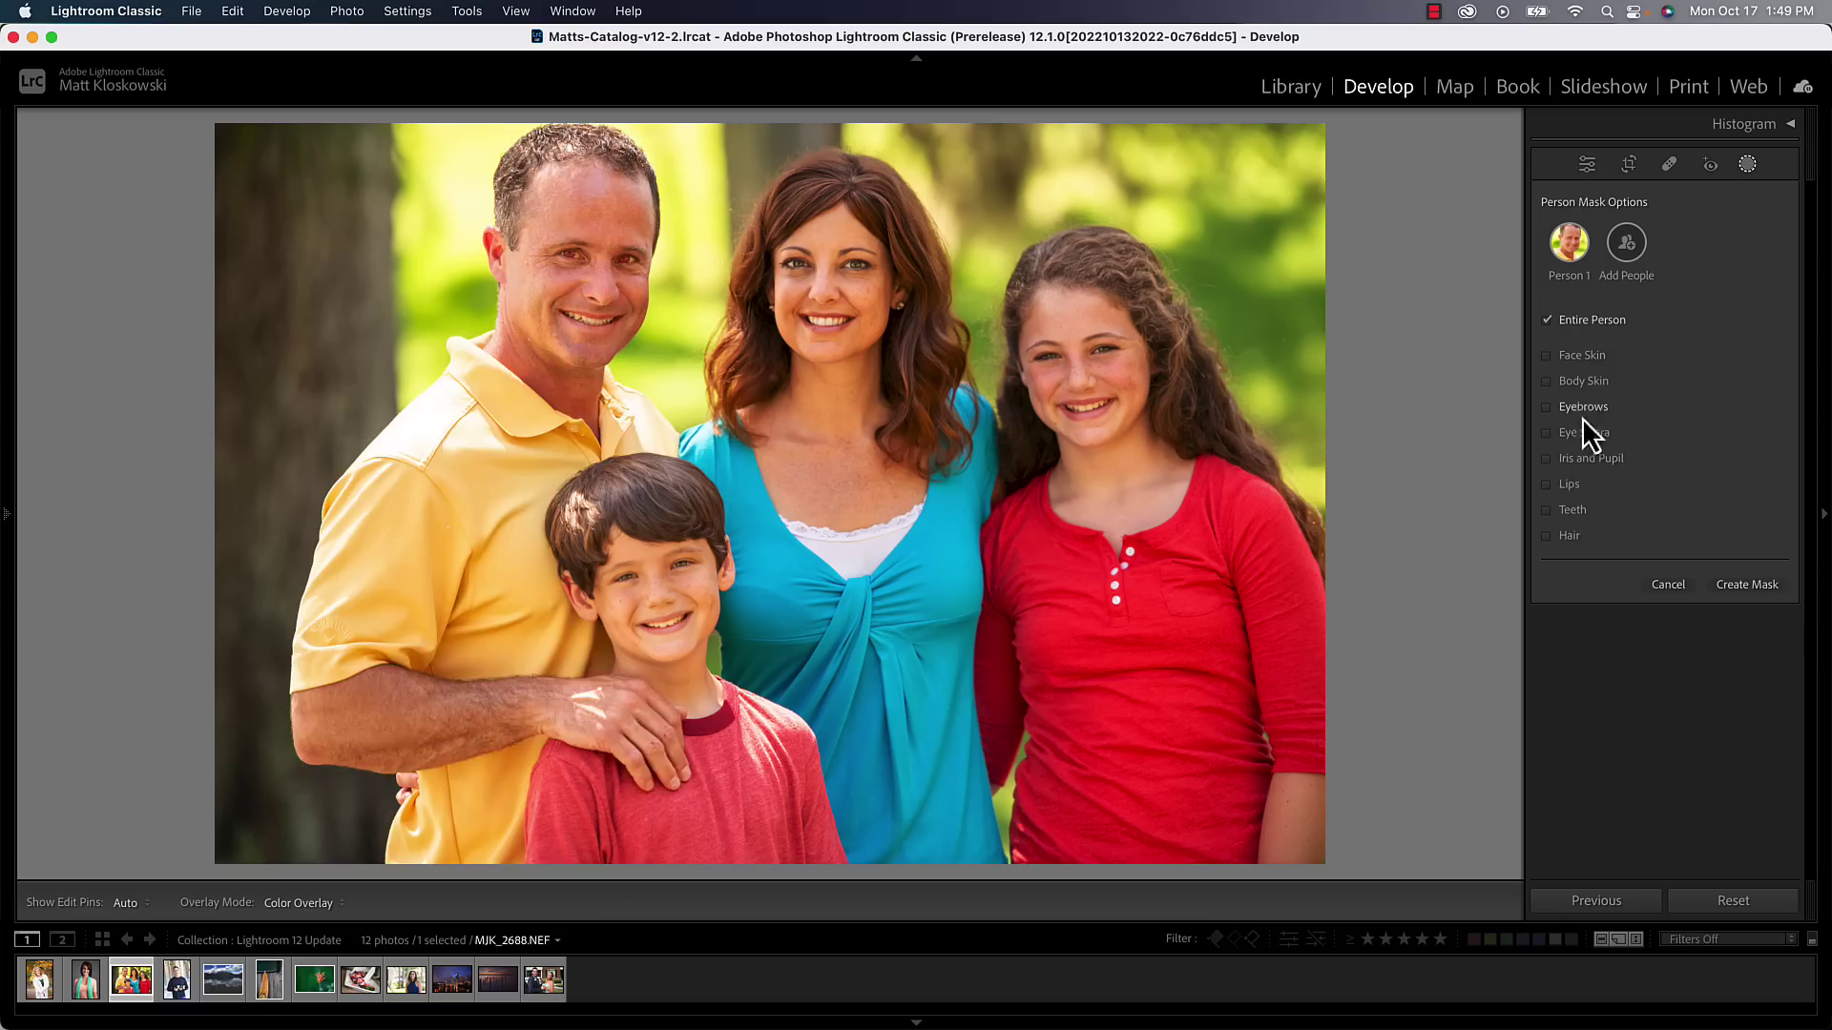
{"action": "left_click", "coordinate": [1584, 382]}
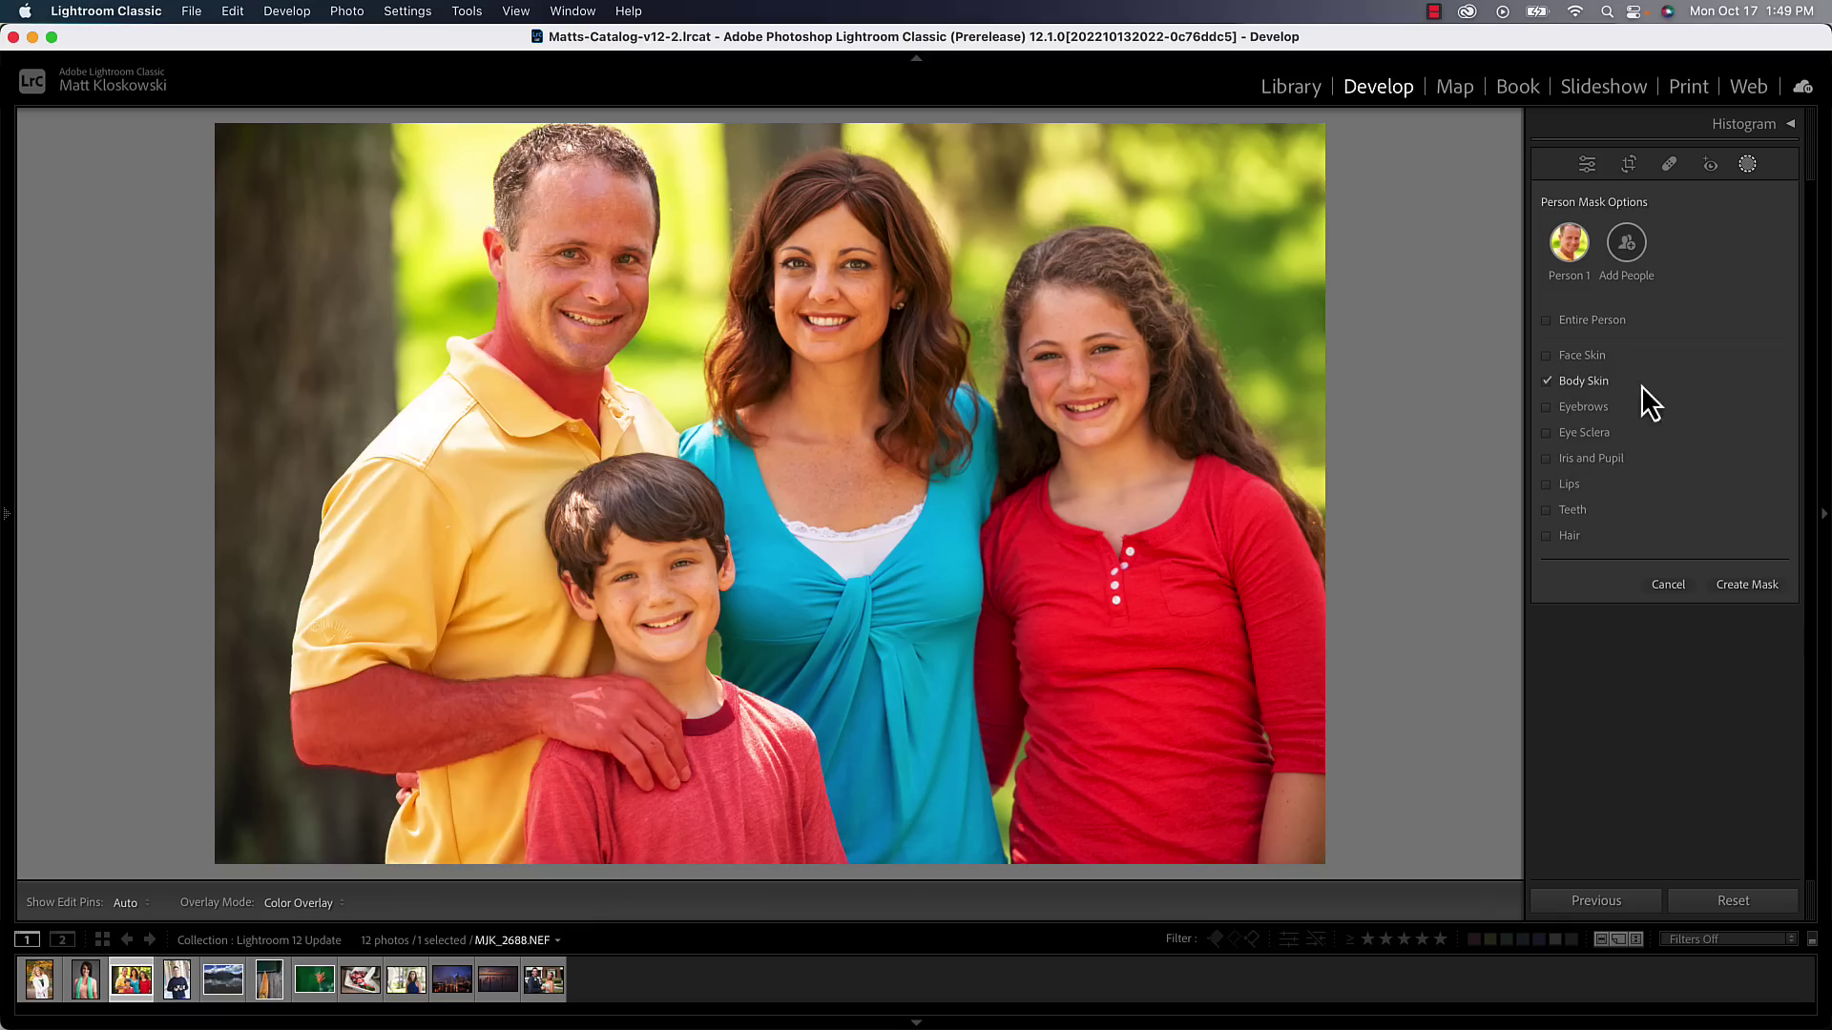
{"action": "left_click", "coordinate": [1577, 355]}
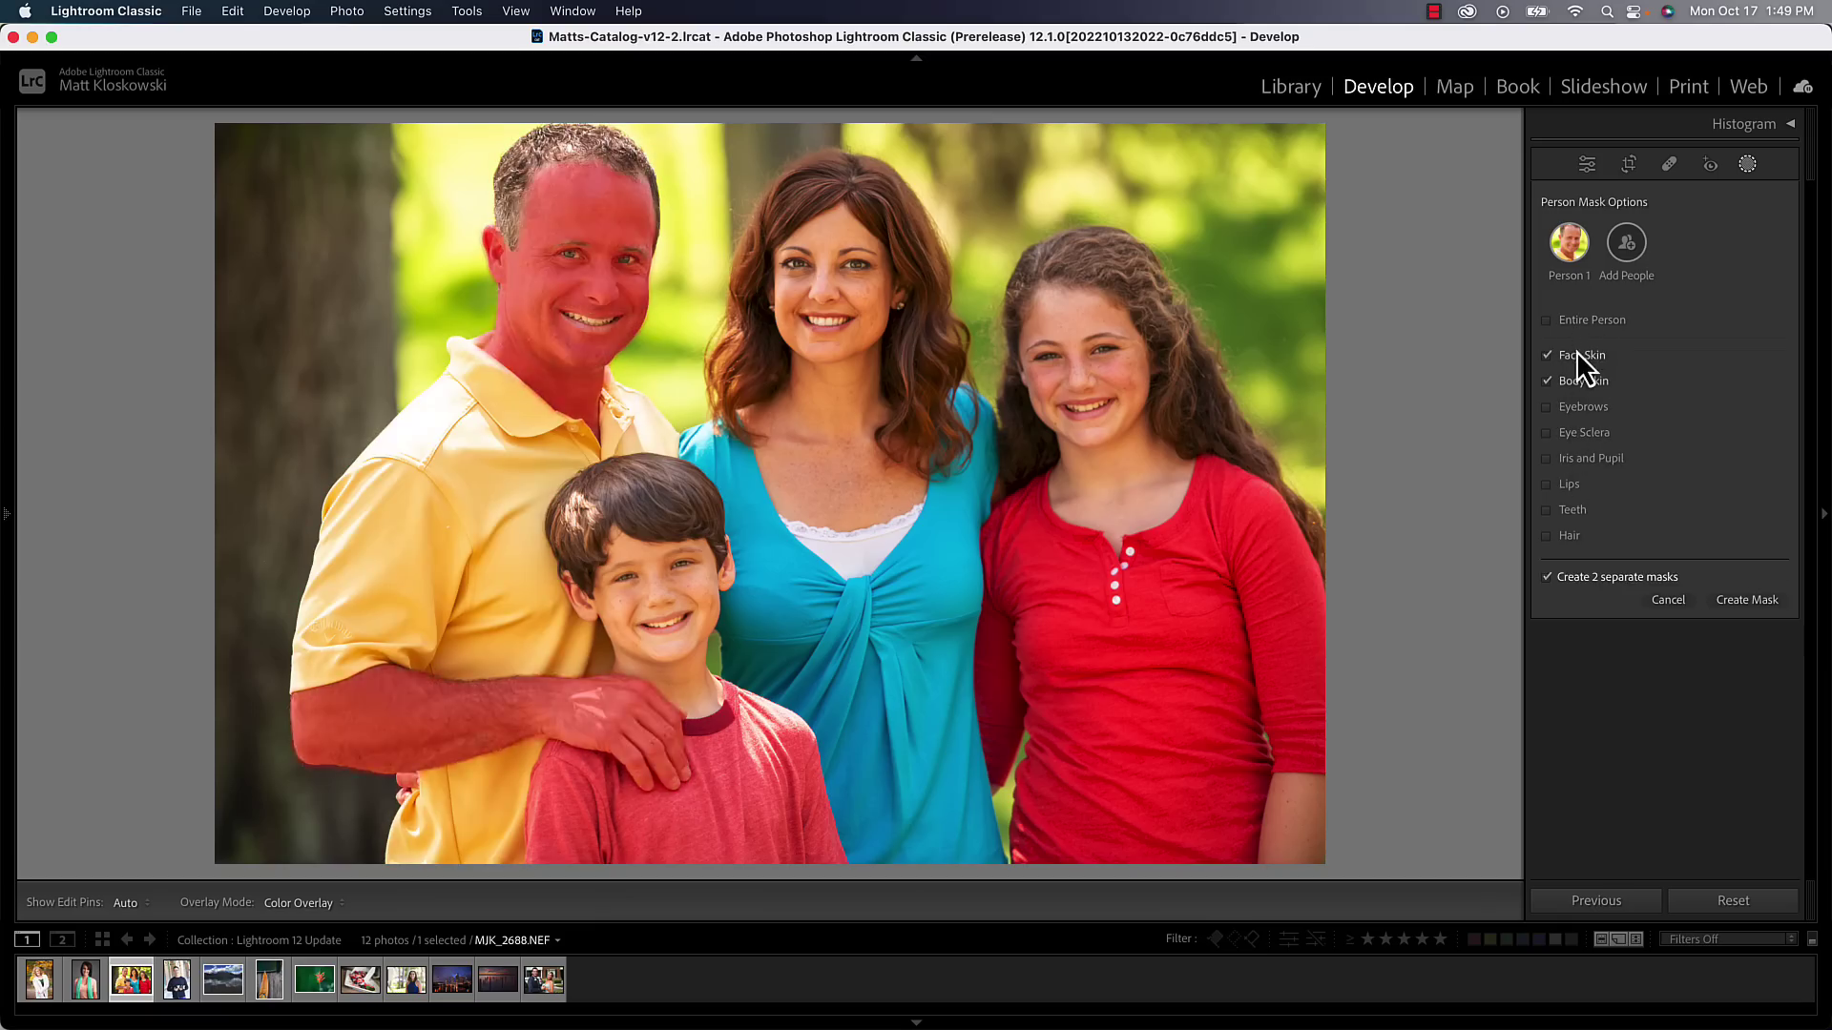
{"action": "left_click", "coordinate": [1547, 381]}
{"action": "left_click", "coordinate": [1578, 436]}
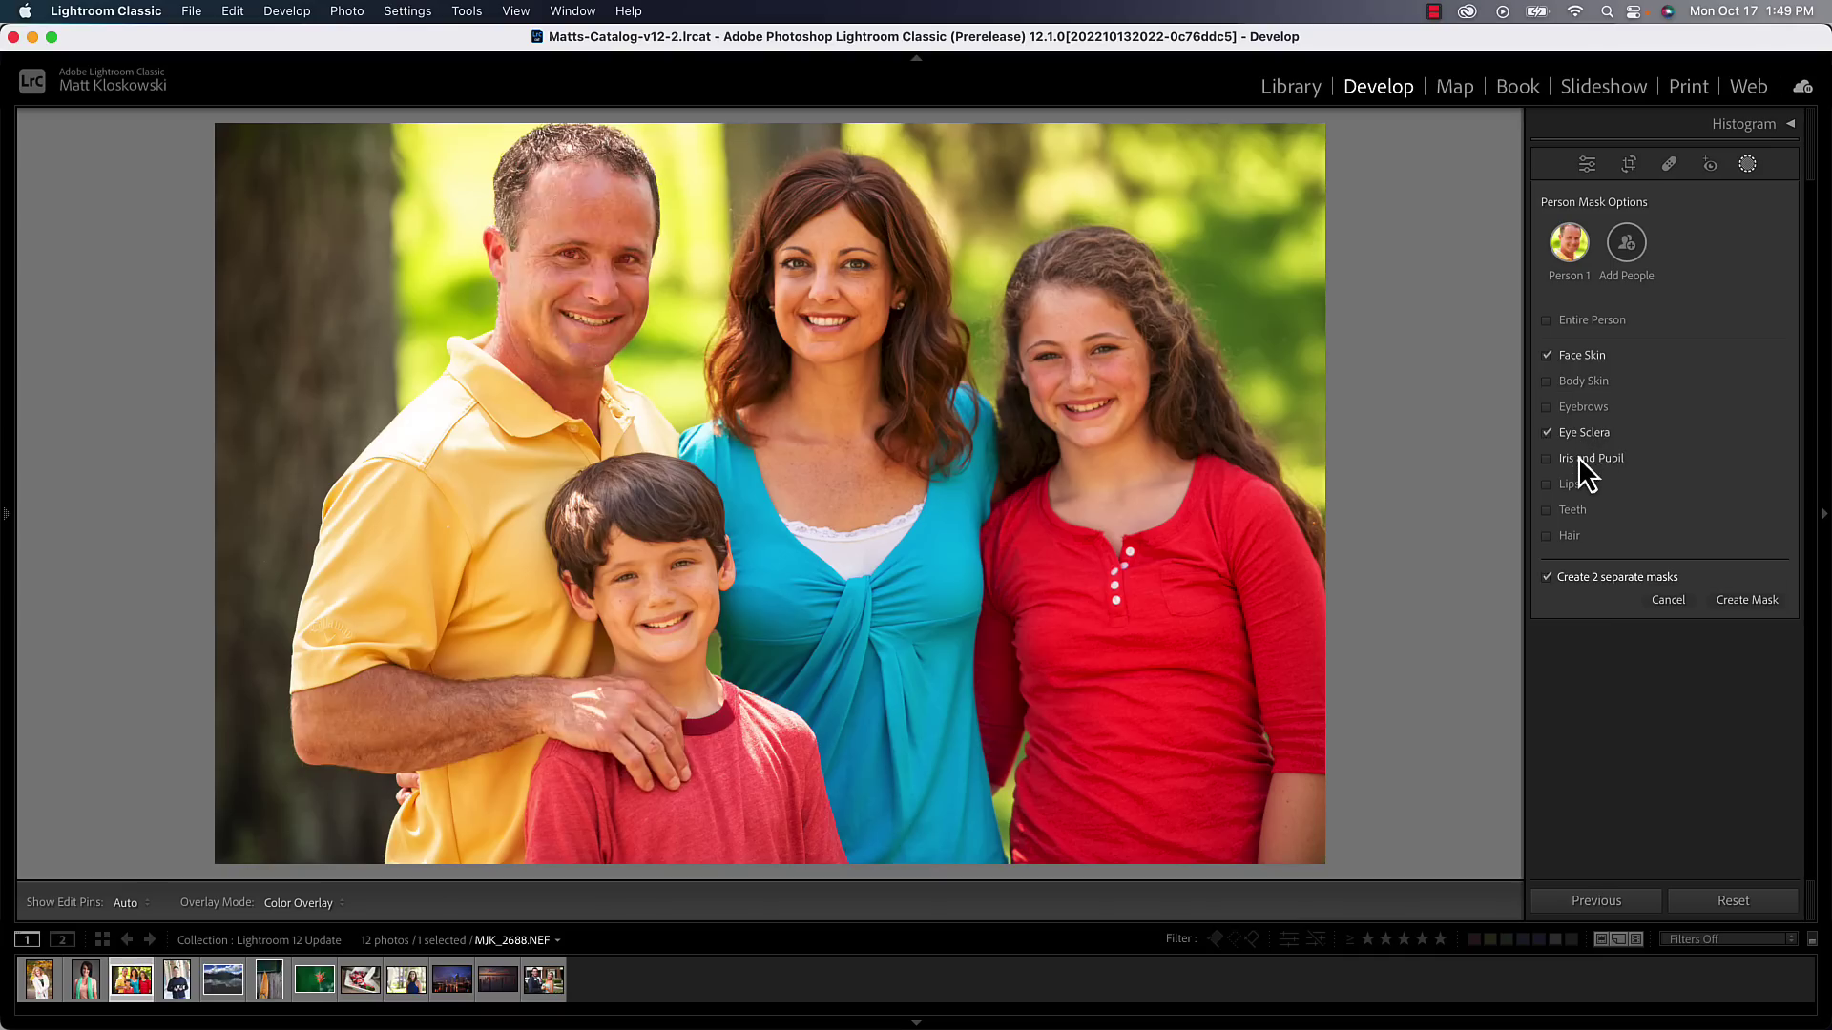
{"action": "left_click", "coordinate": [1578, 458]}
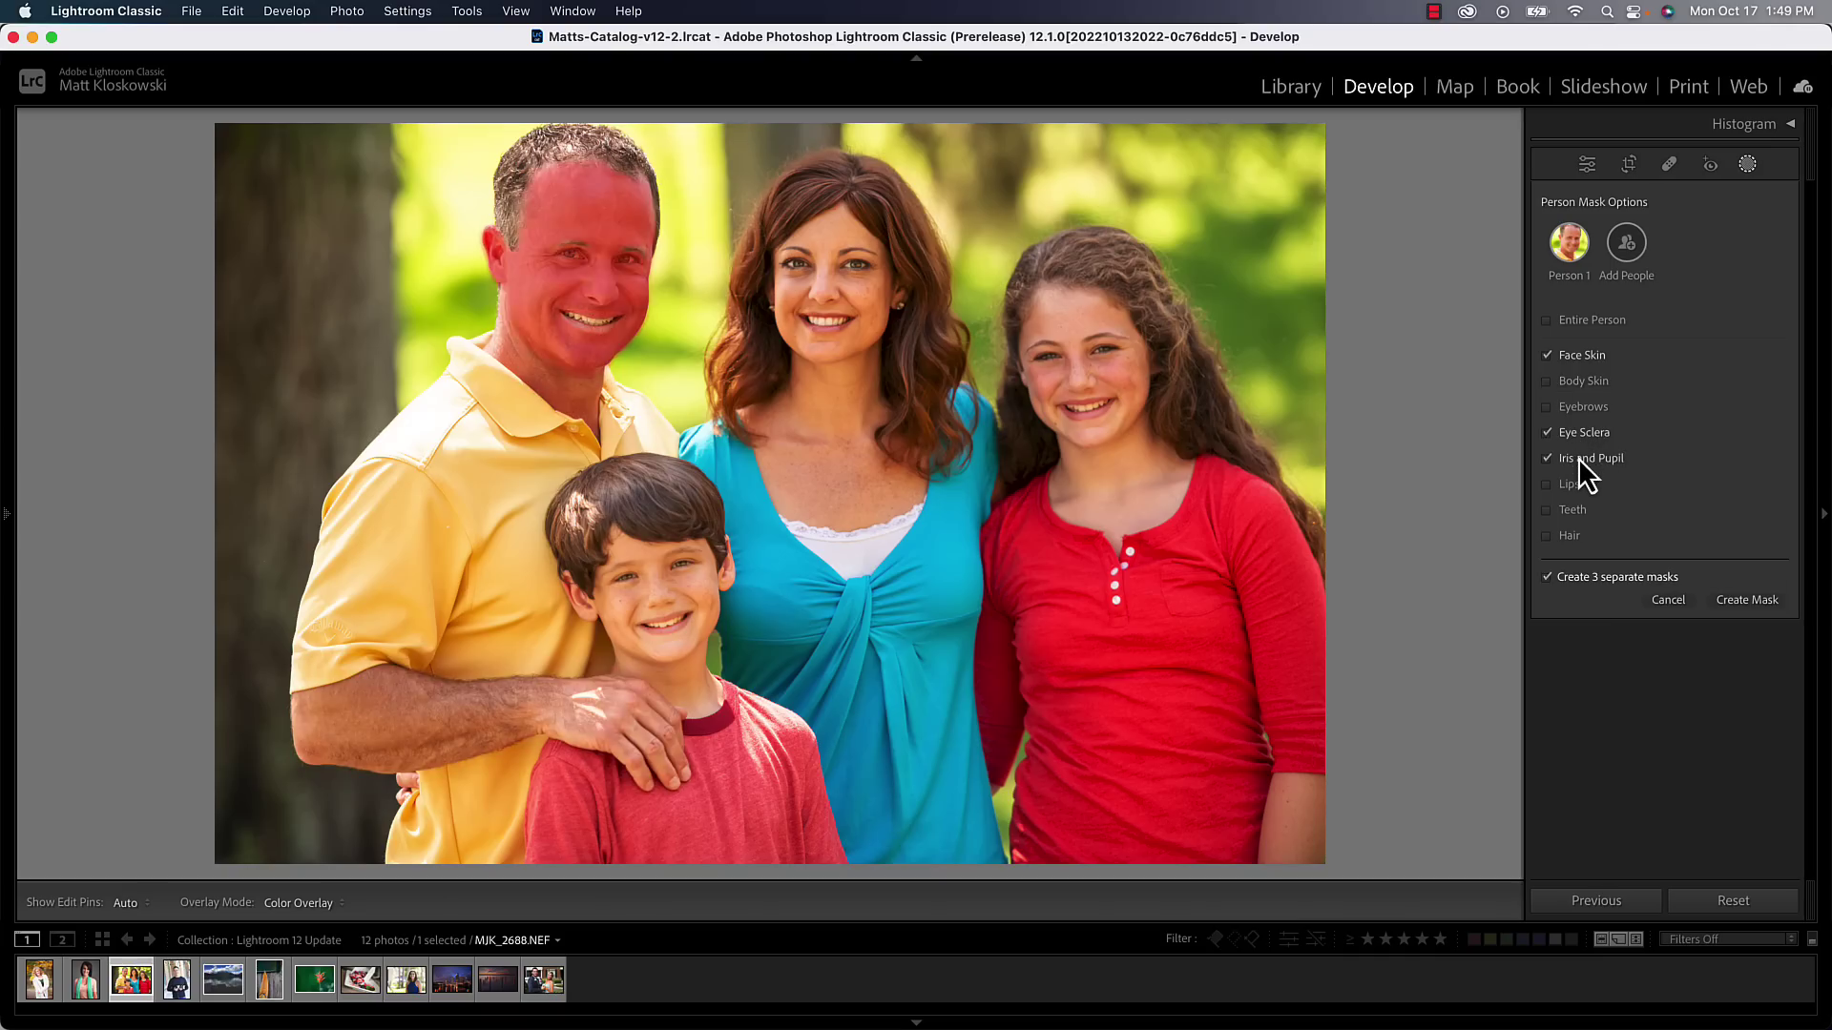
{"action": "left_click", "coordinate": [1572, 509]}
Step: Create the four separate masks and lower Texture and Clarity on the face skin mask
{"action": "left_click", "coordinate": [1750, 604]}
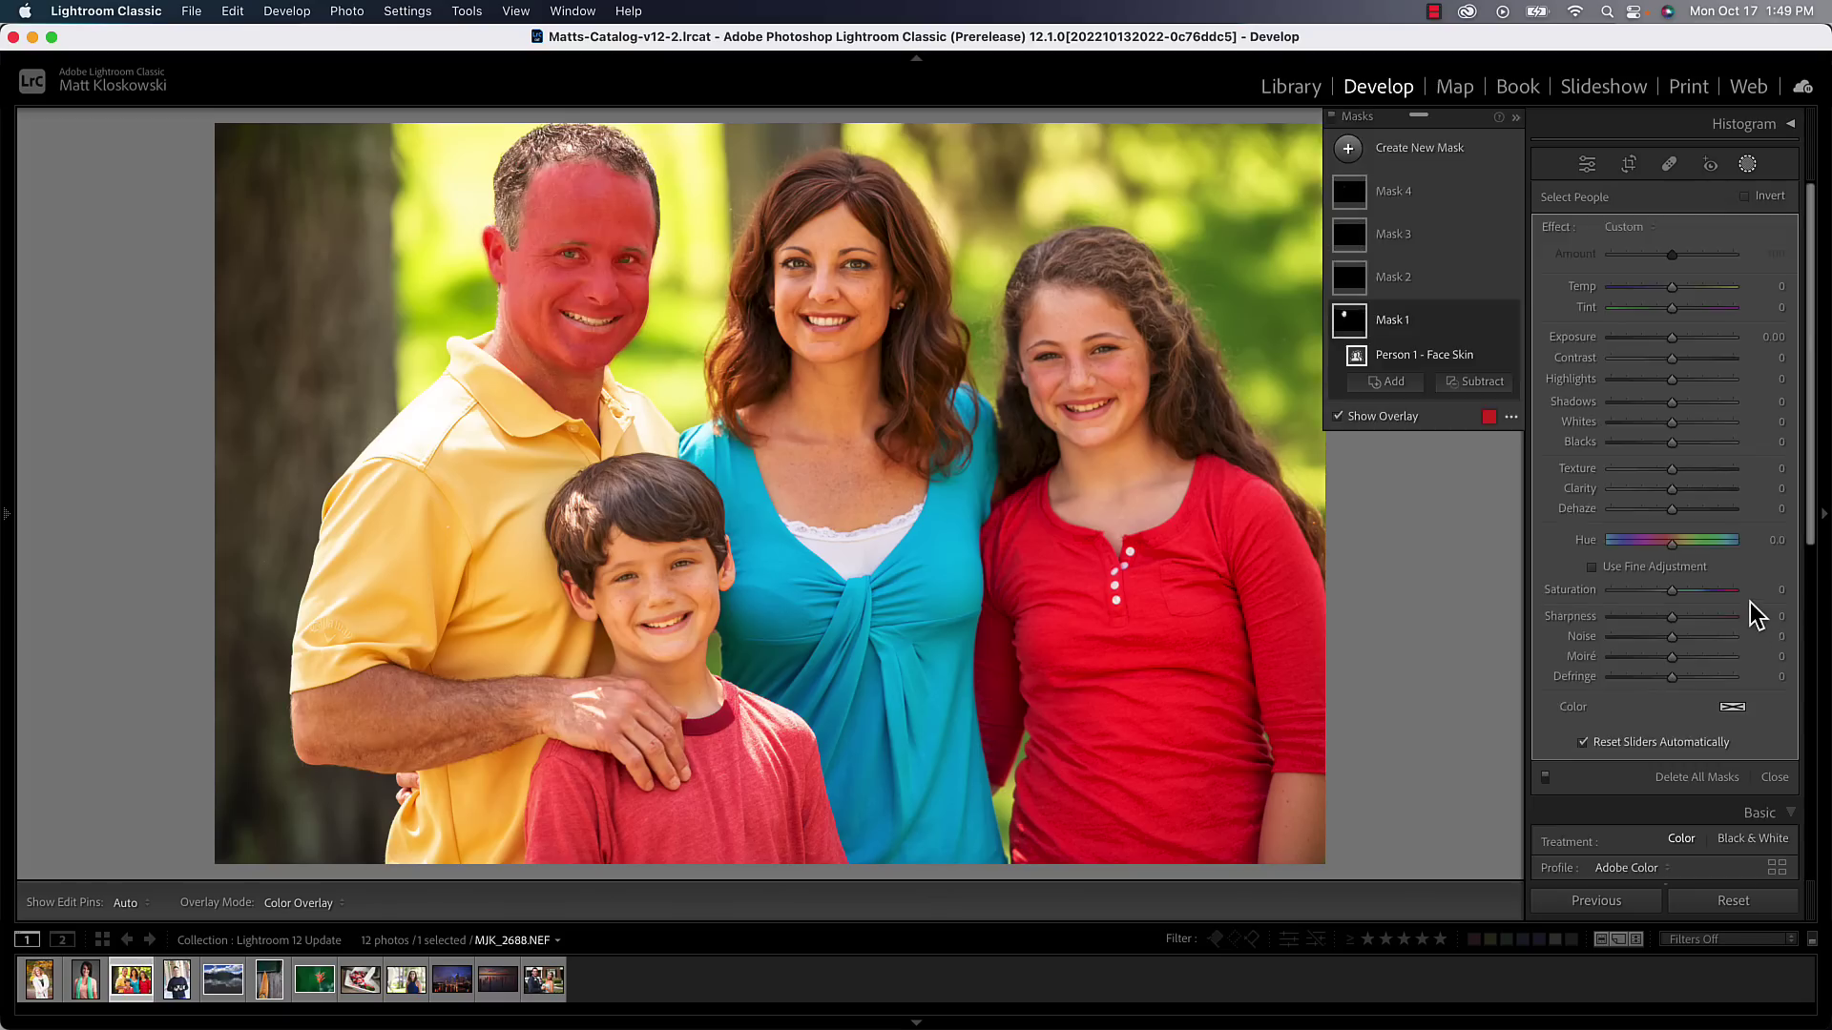
{"action": "mouse_move", "coordinate": [1324, 389]}
{"action": "left_click", "coordinate": [1351, 275]}
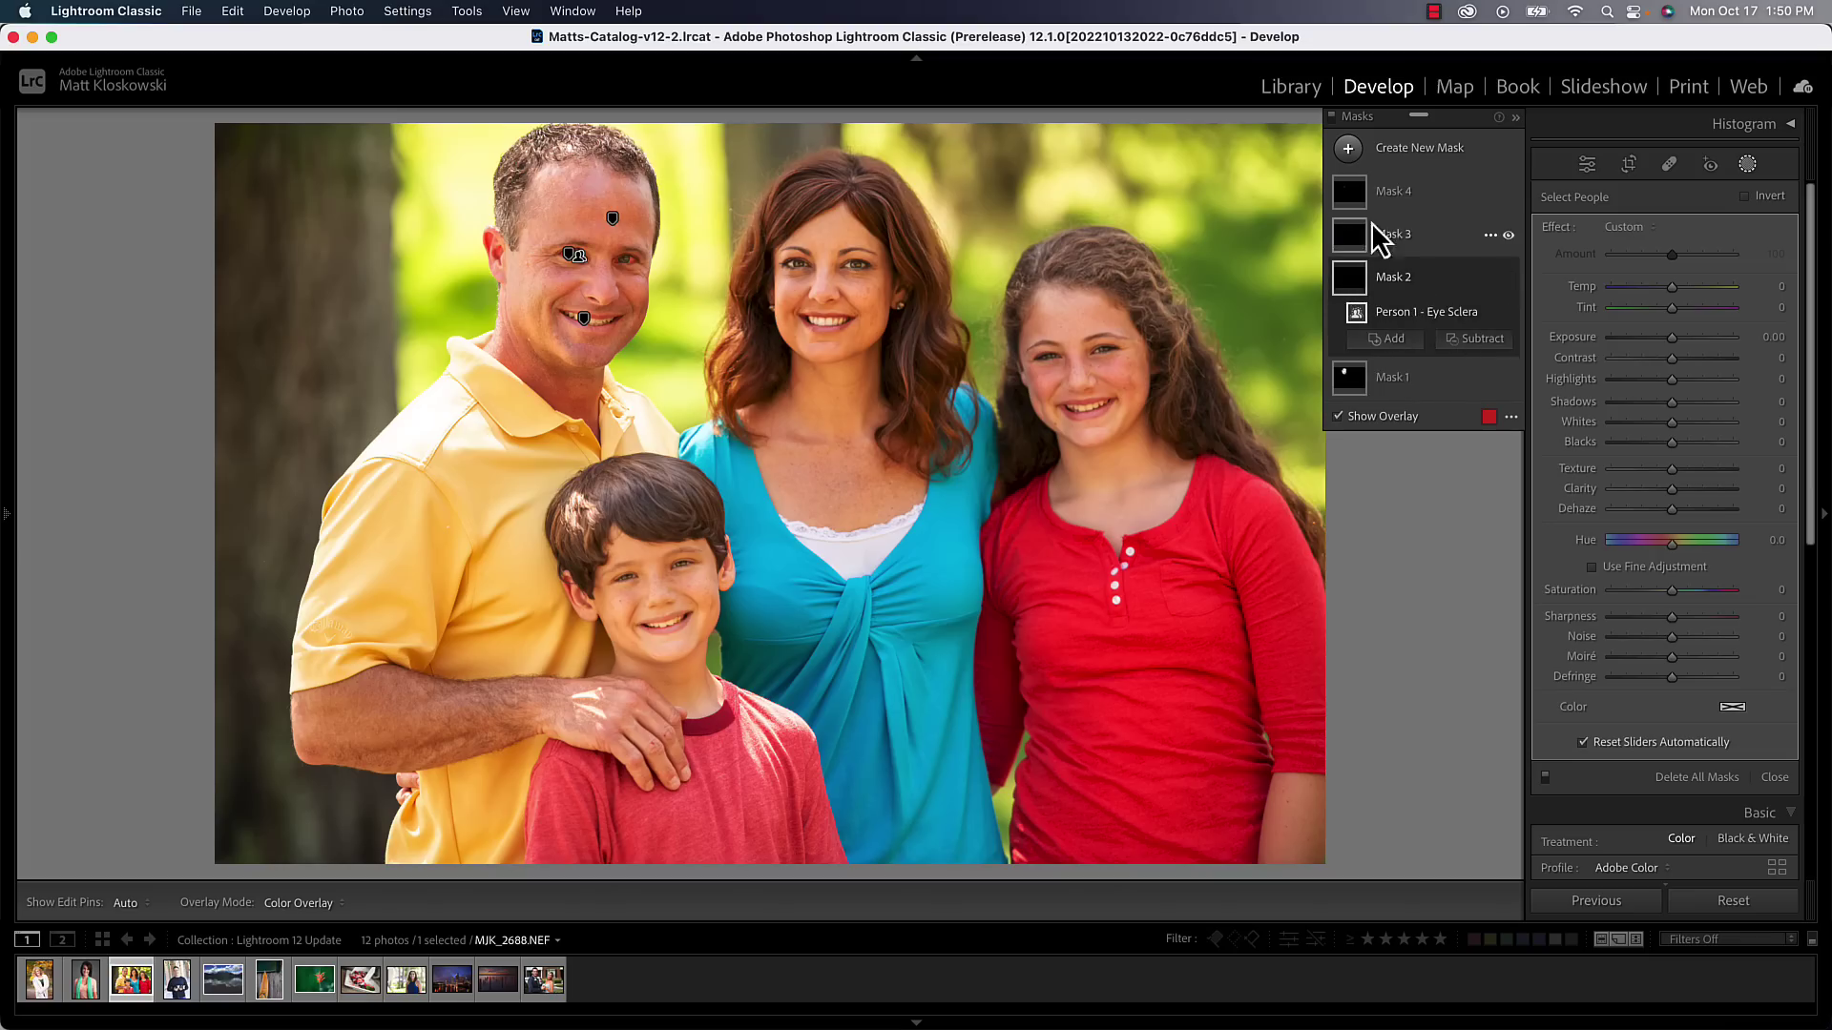
{"action": "left_click", "coordinate": [1370, 230]}
{"action": "left_click", "coordinate": [1348, 237]}
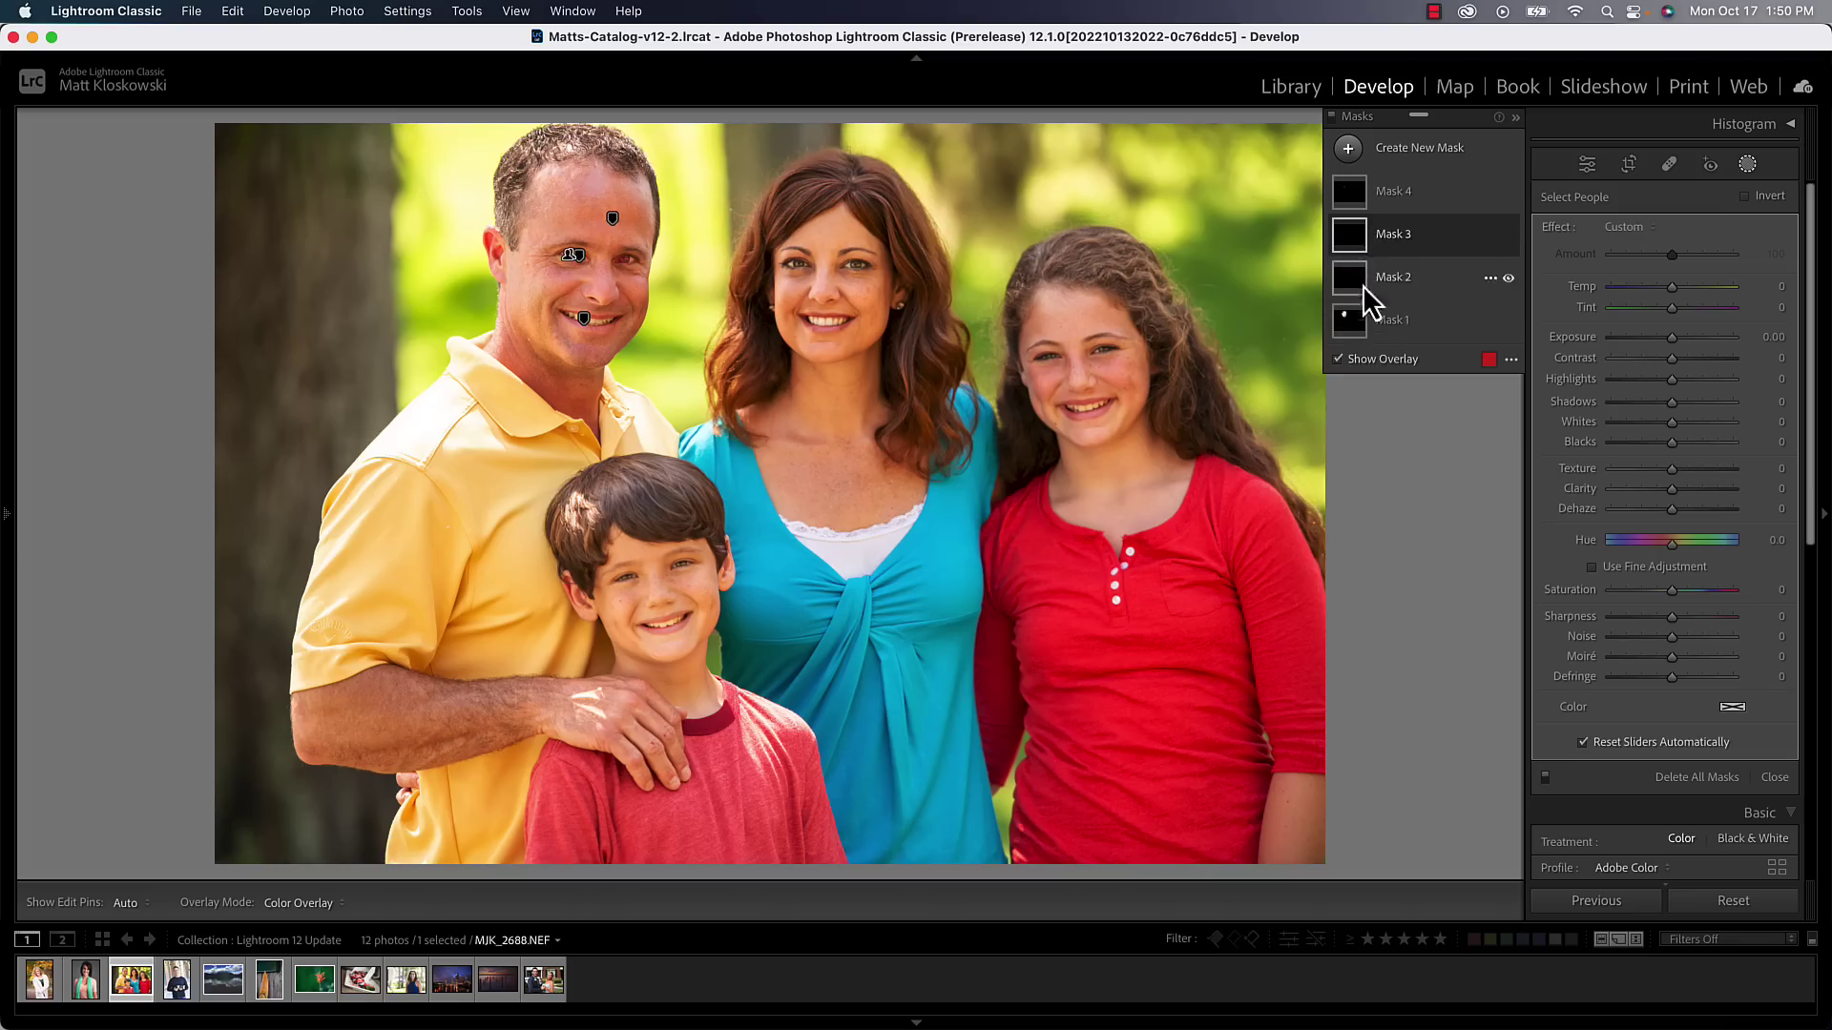
{"action": "left_click", "coordinate": [1357, 313]}
{"action": "left_click", "coordinate": [1379, 320]}
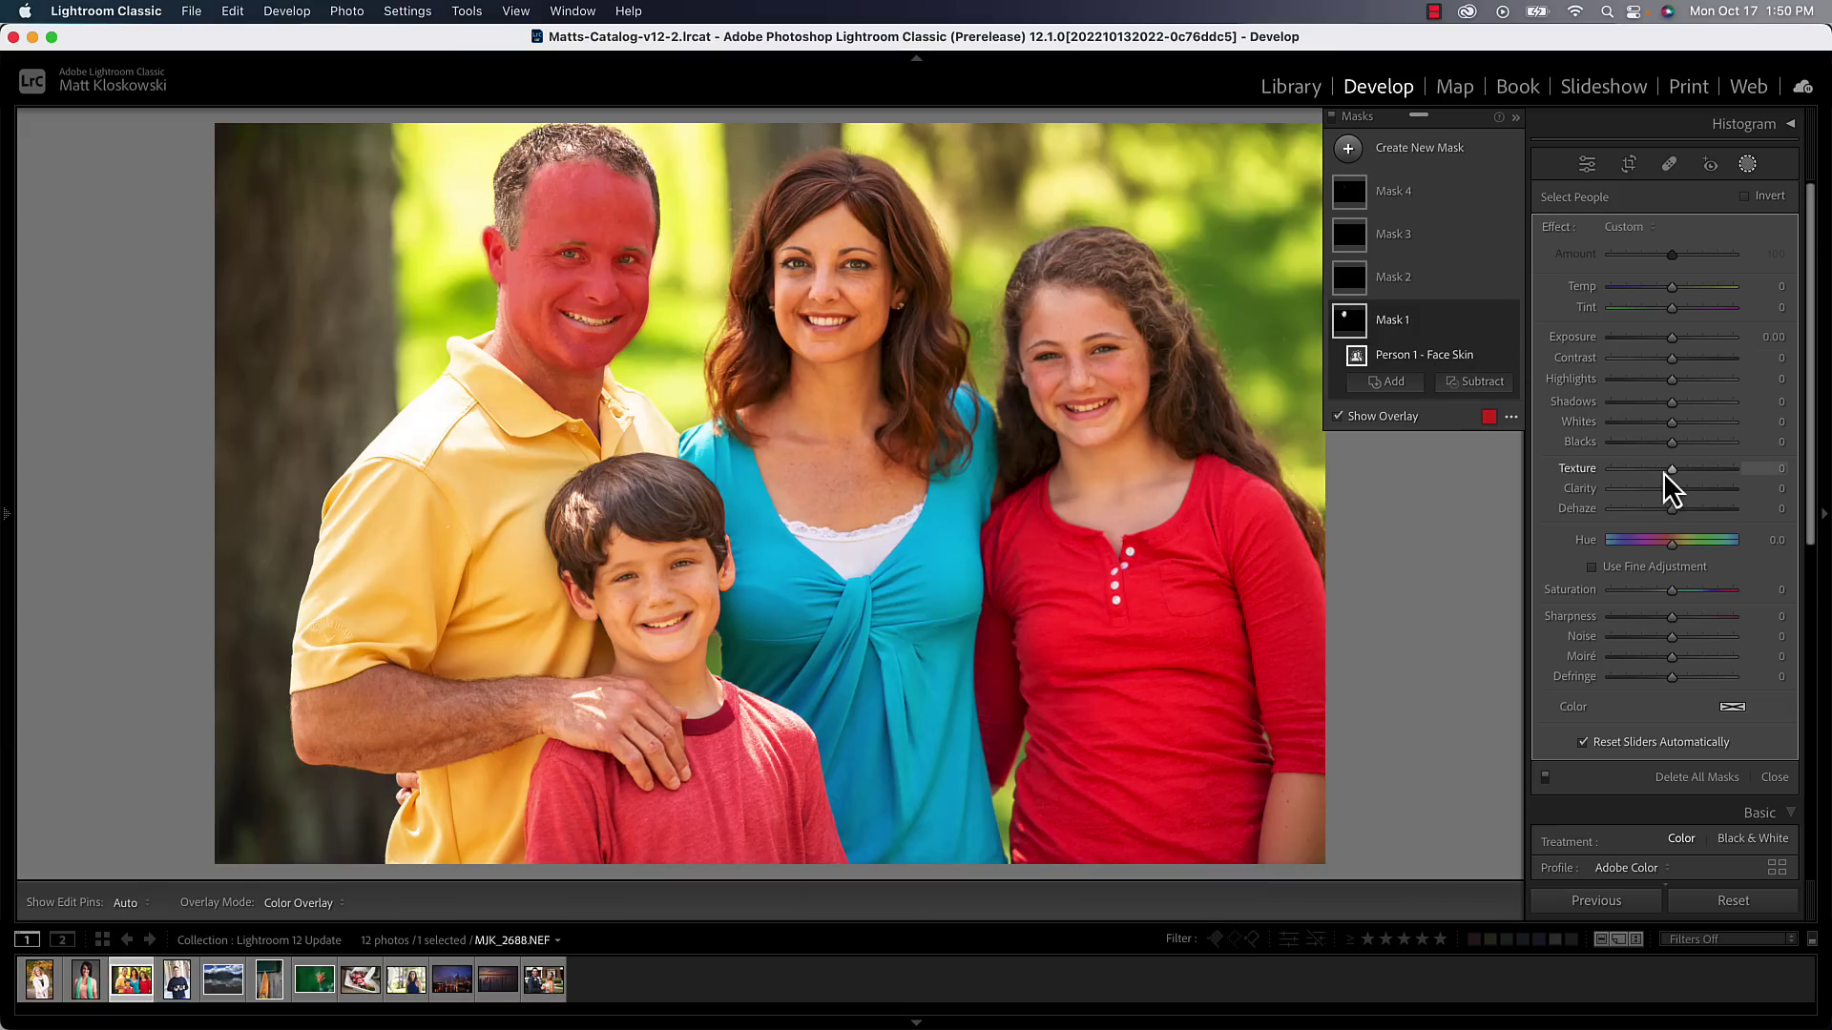
{"action": "left_click_drag", "start_coordinate": [1663, 472], "coordinate": [1662, 490]}
Step: Tweak the eye whites' exposure and raise Shadows, Texture and Highlights on the iris mask
{"action": "left_click", "coordinate": [1440, 292]}
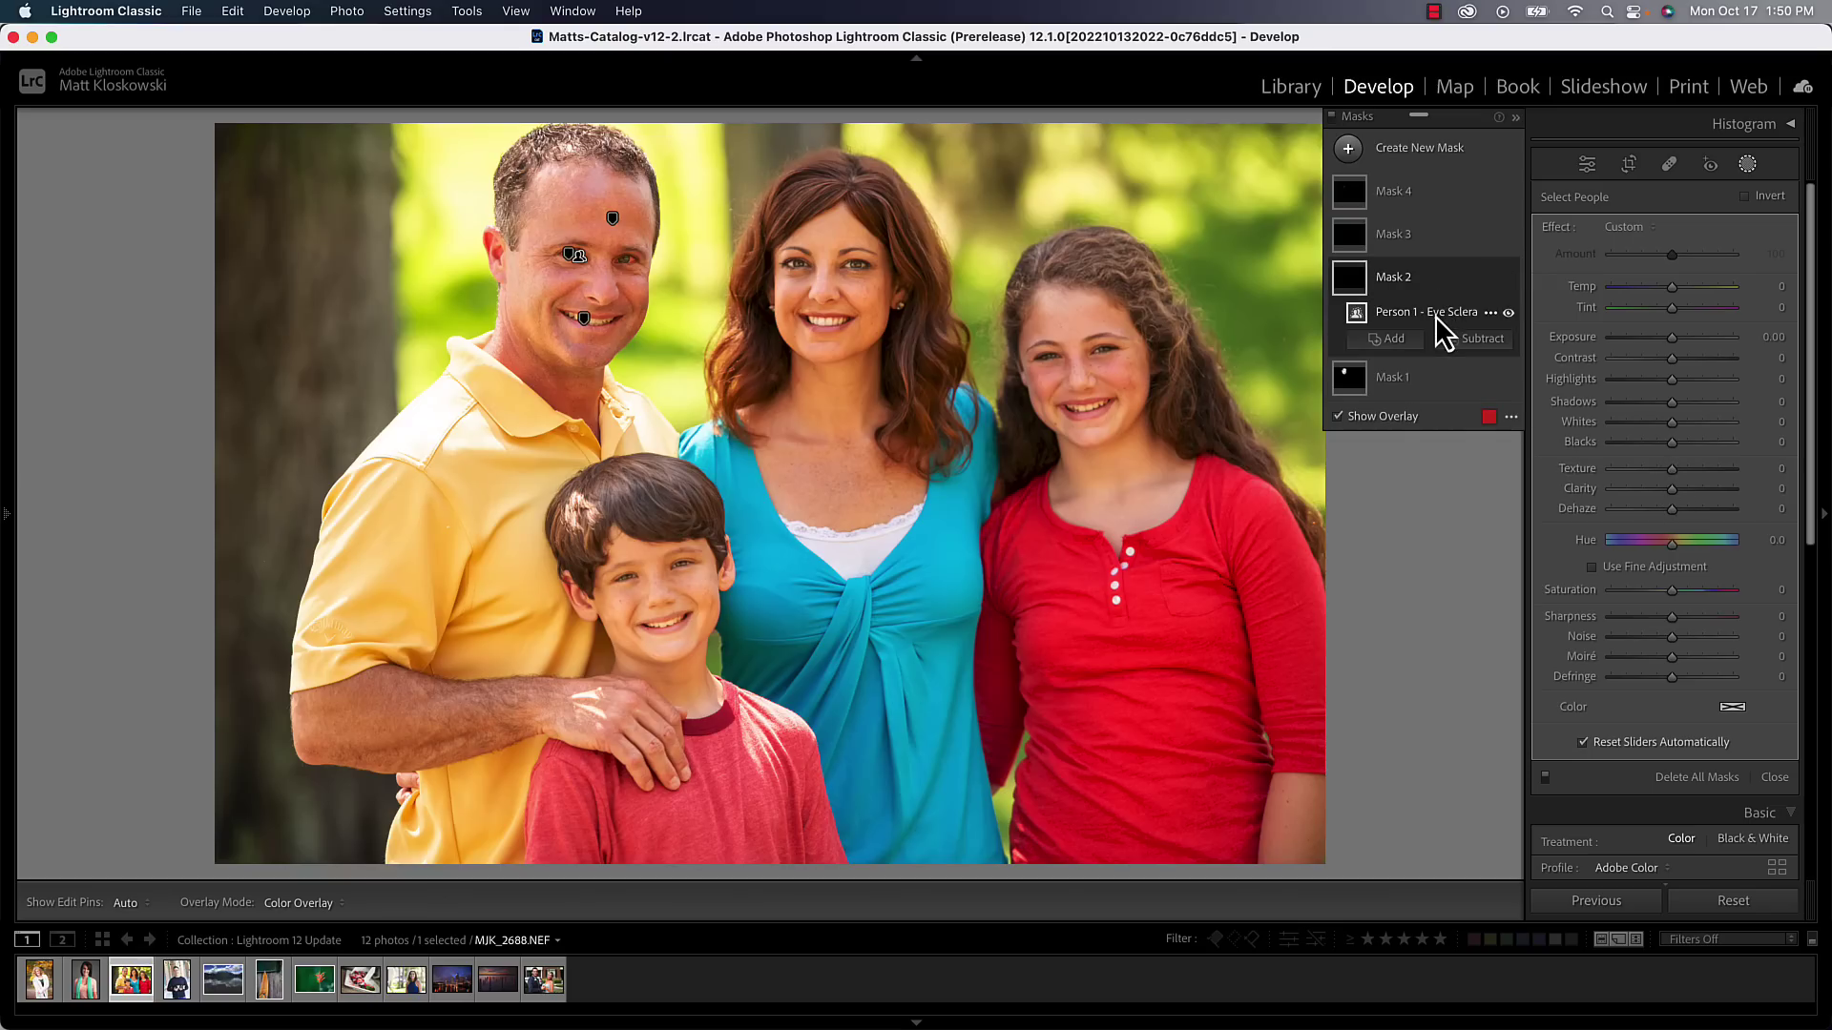
{"action": "left_click_drag", "start_coordinate": [1672, 337], "coordinate": [1675, 335]}
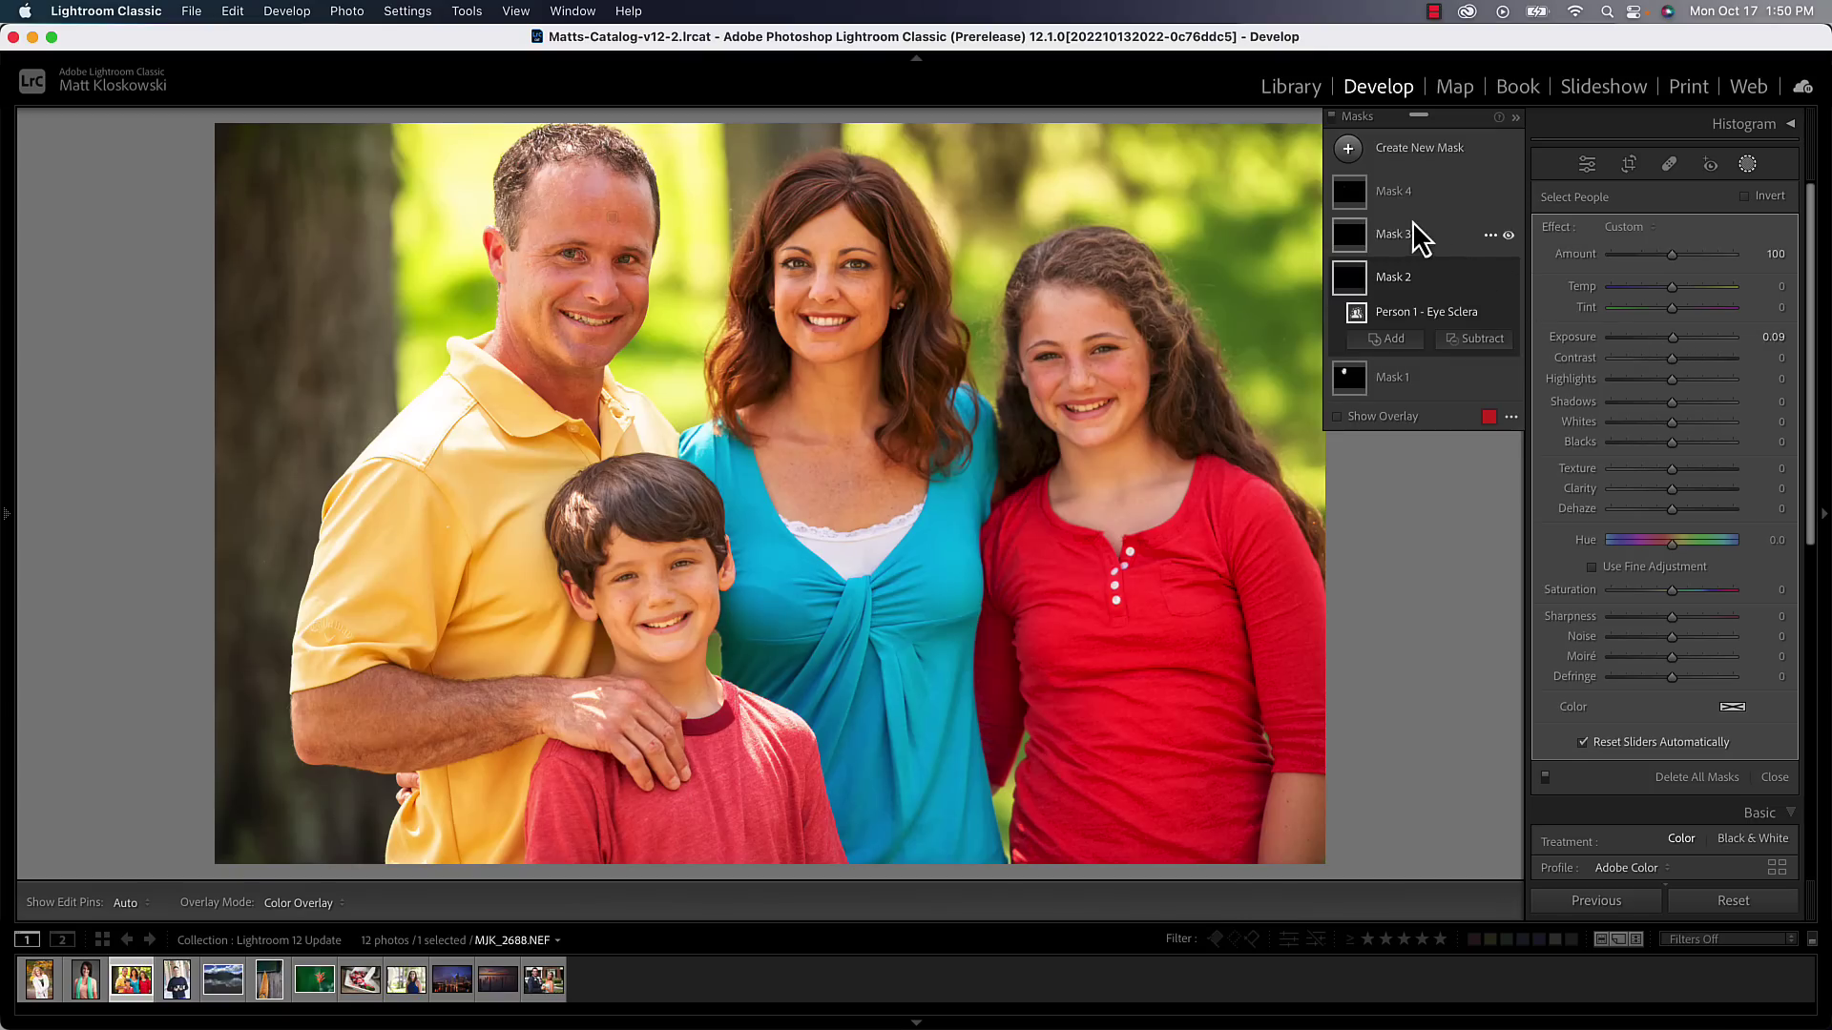
{"action": "left_click", "coordinate": [1416, 235]}
{"action": "left_click_drag", "start_coordinate": [1672, 402], "coordinate": [1698, 409]}
{"action": "left_click_drag", "start_coordinate": [1671, 468], "coordinate": [1709, 467]}
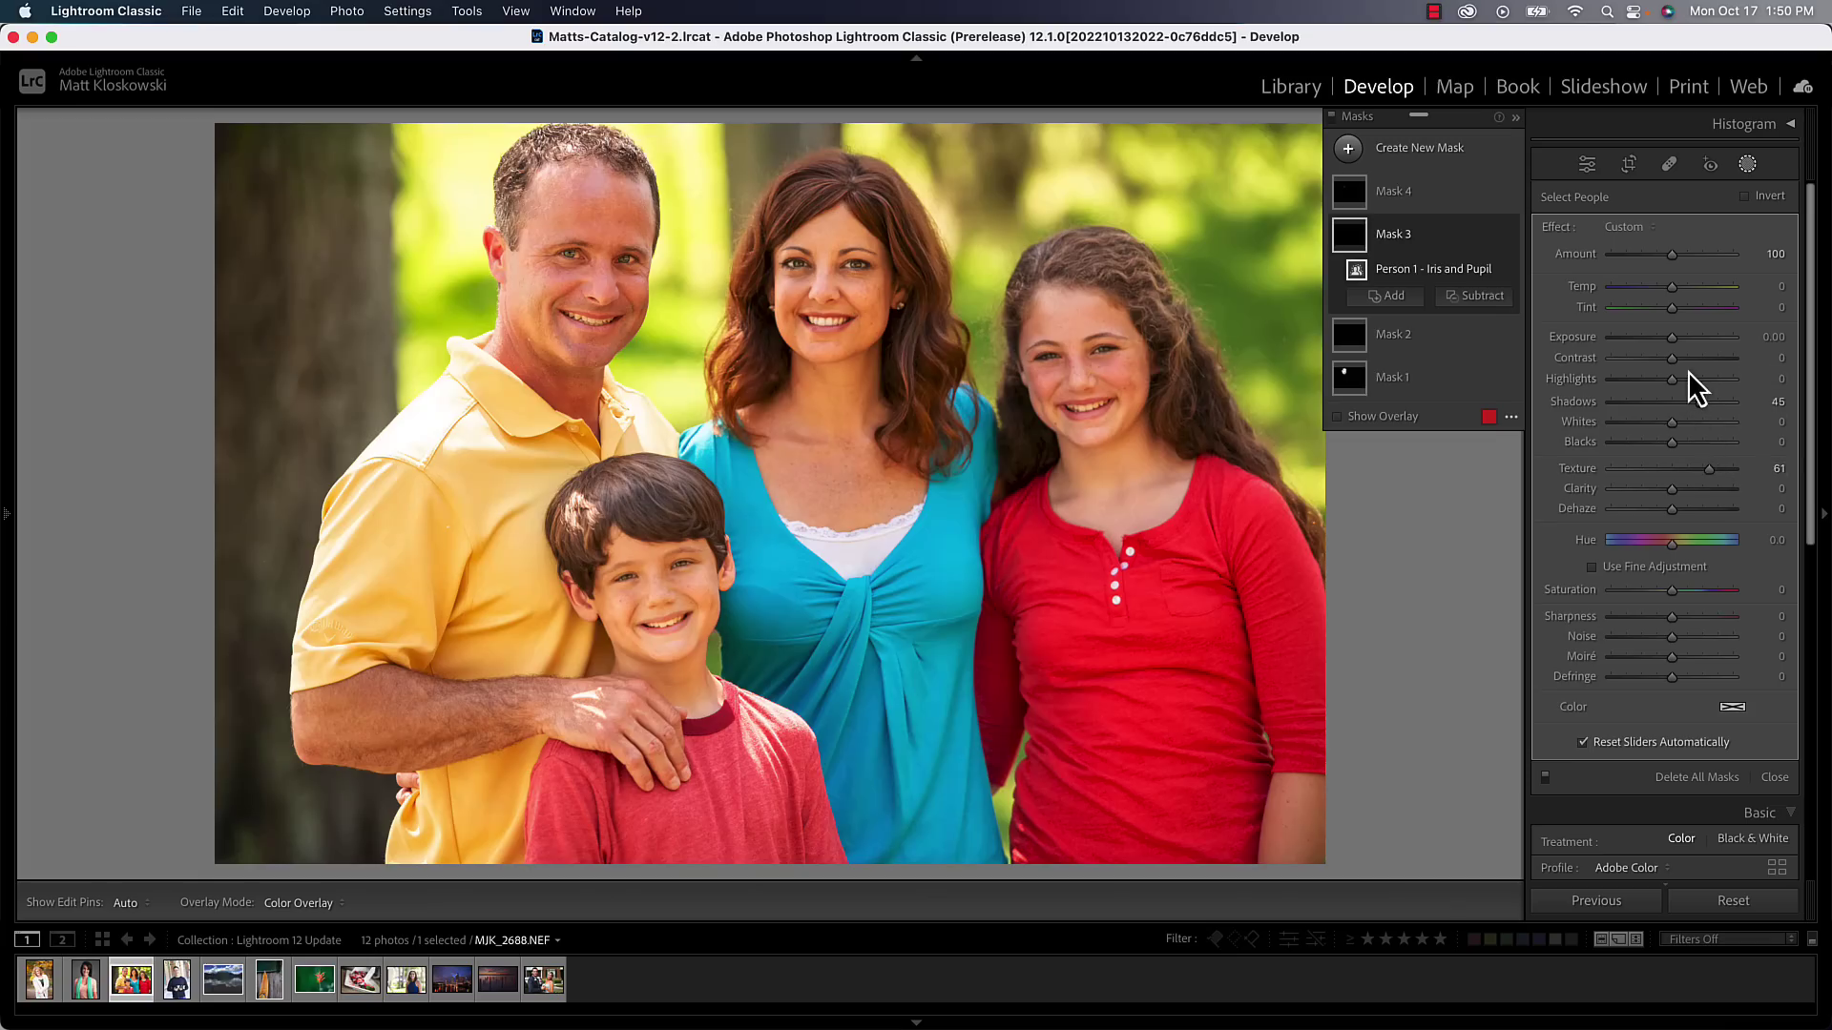
{"action": "left_click_drag", "start_coordinate": [1687, 378], "coordinate": [1700, 379]}
Step: Give the teeth mask Exposure +0.17 and Saturation -7
{"action": "left_click", "coordinate": [1427, 199]}
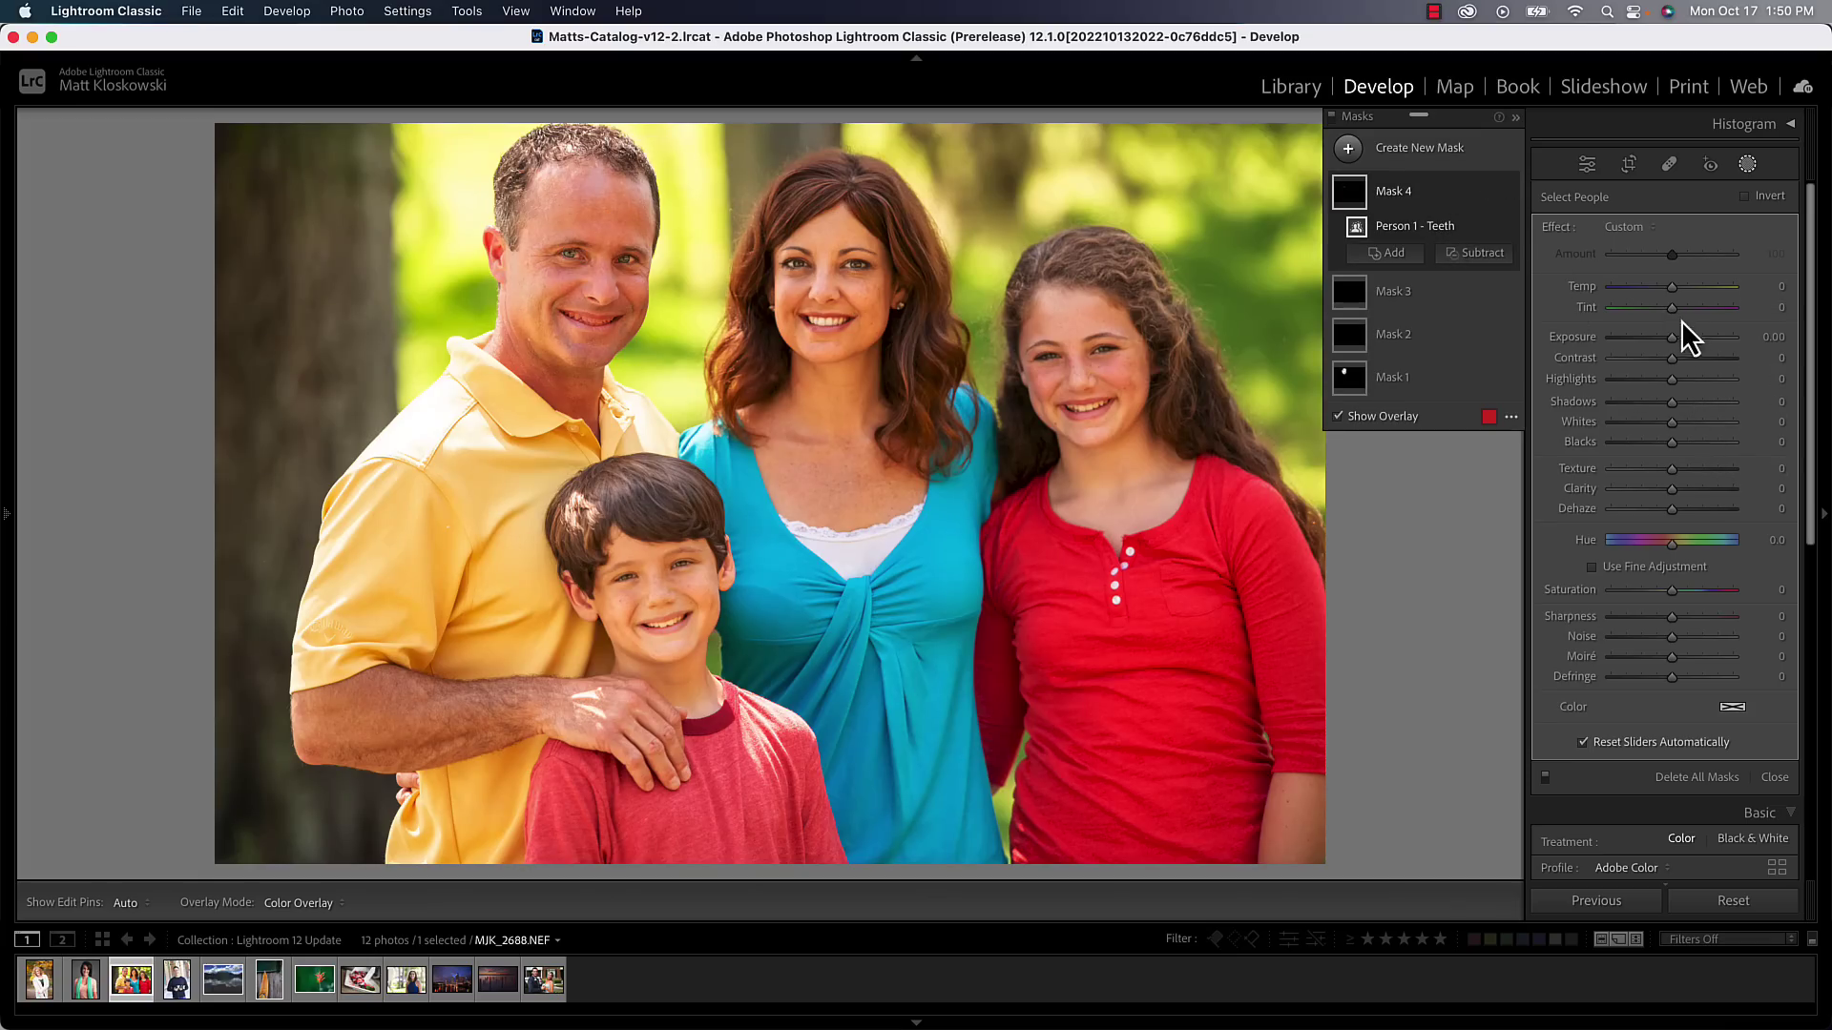
{"action": "left_click_drag", "start_coordinate": [1673, 338], "coordinate": [1677, 339]}
{"action": "left_click_drag", "start_coordinate": [1671, 592], "coordinate": [1666, 595]}
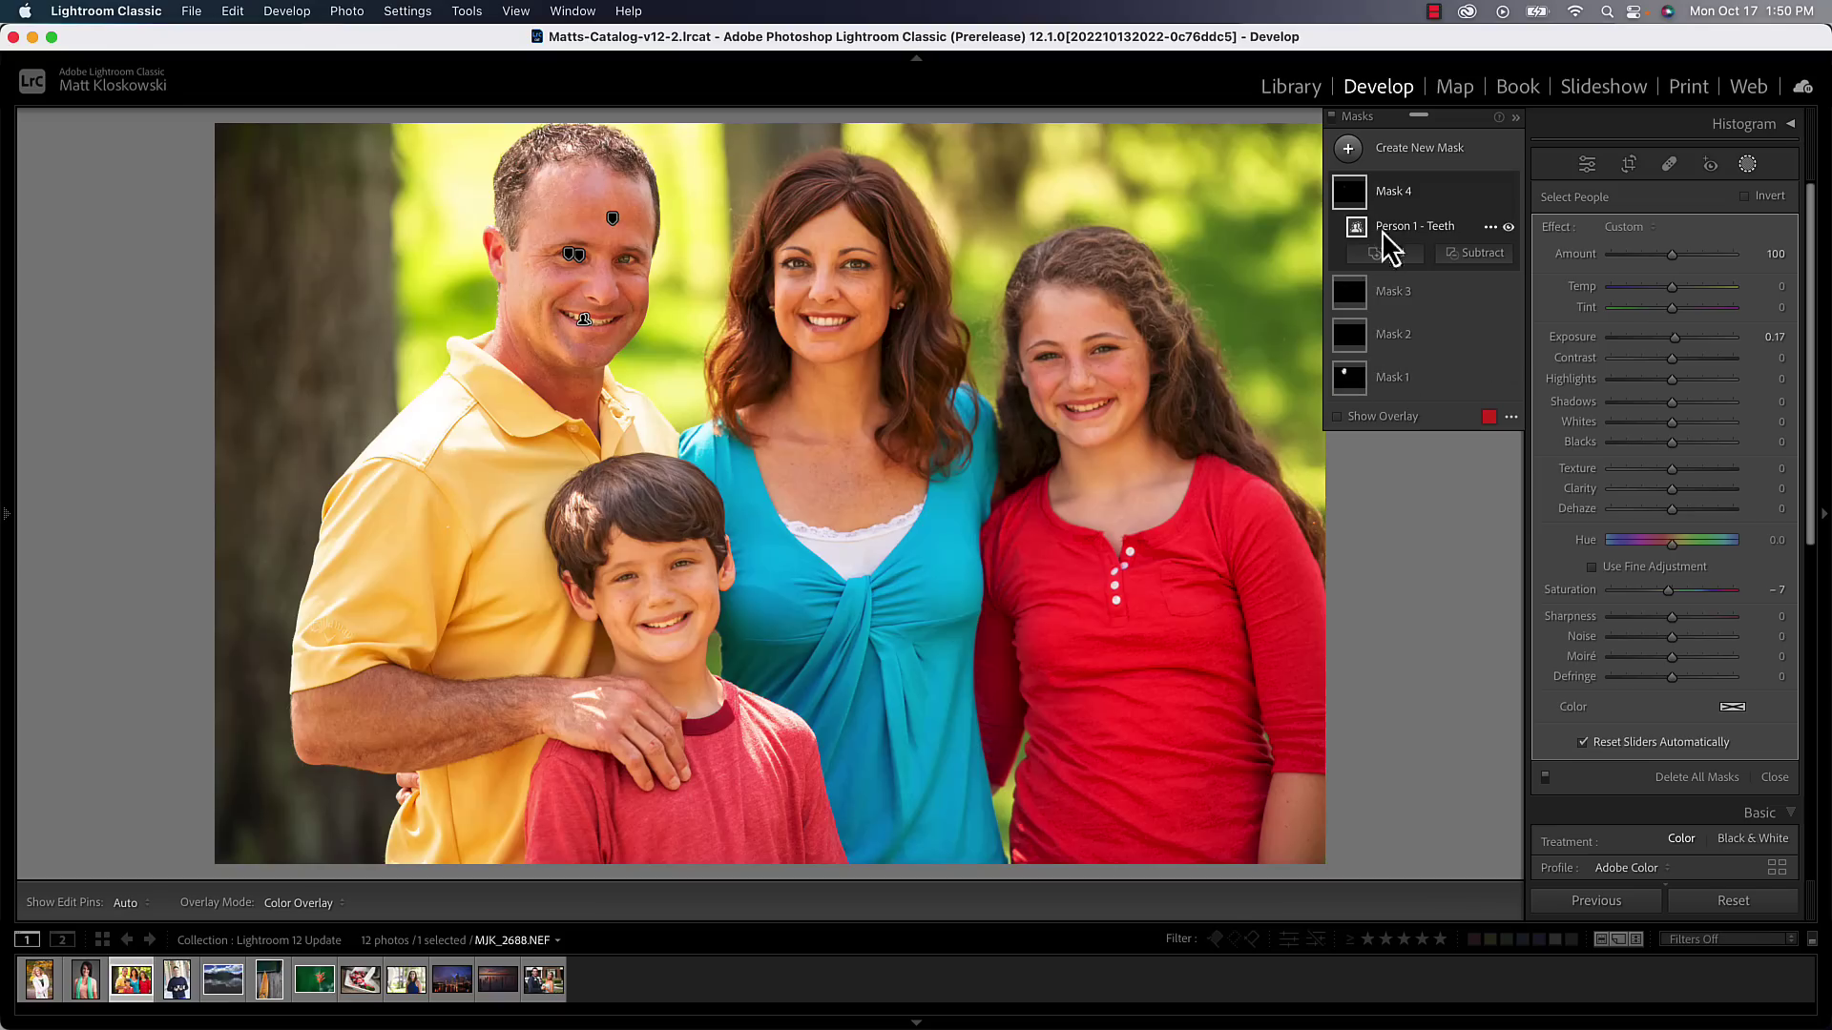
Step: Create a new Select People mask on Person 3, the woman in the middle
{"action": "left_click", "coordinate": [1488, 228]}
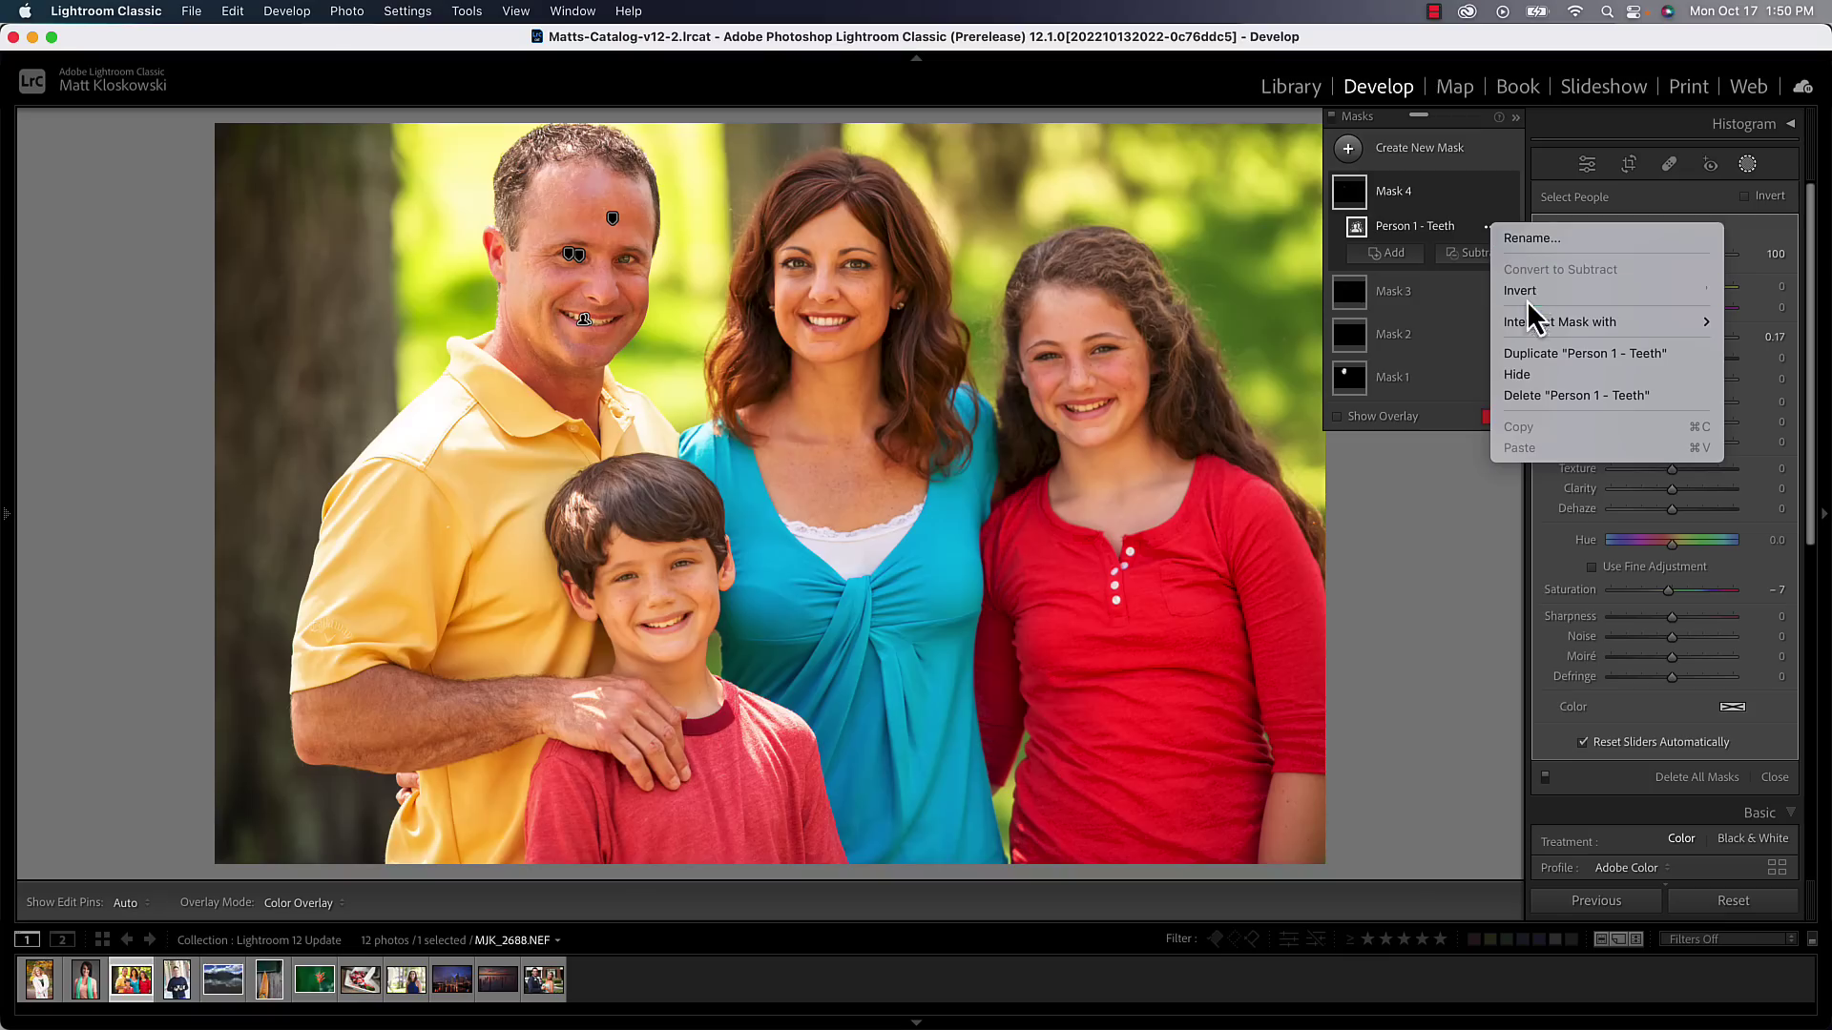
{"action": "left_click", "coordinate": [1479, 128]}
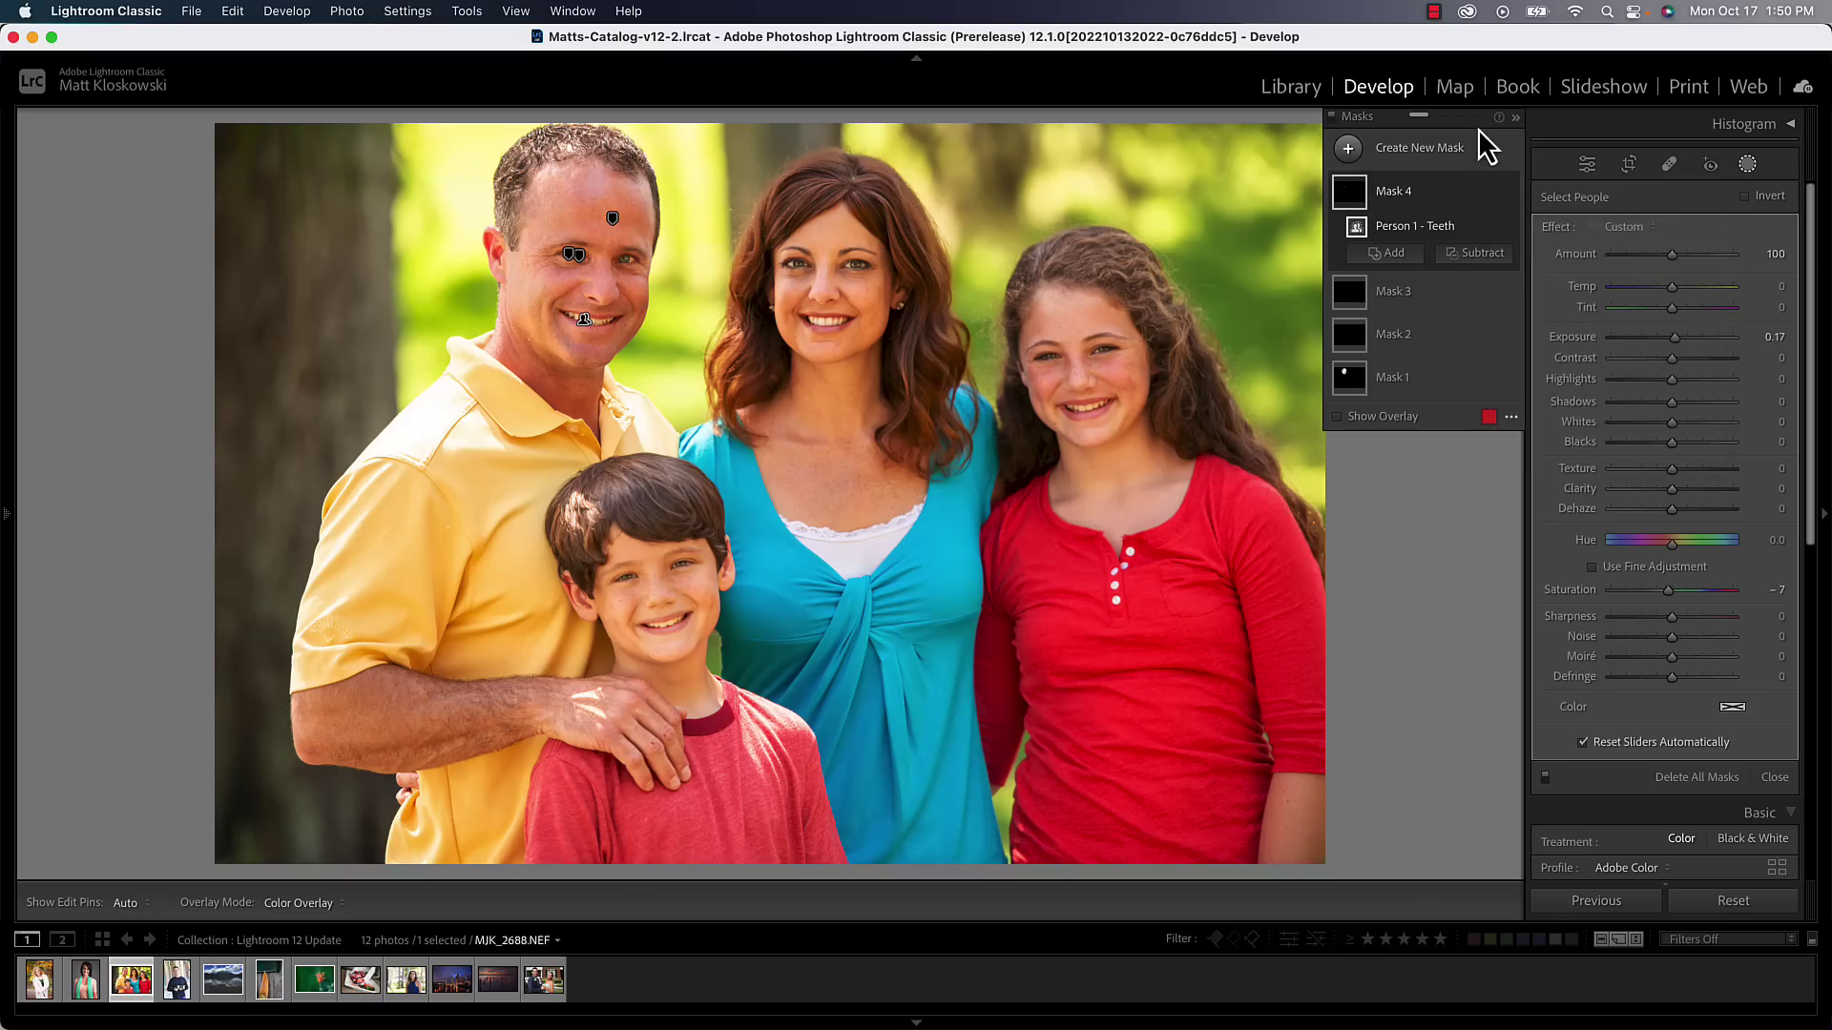
{"action": "left_click", "coordinate": [1410, 150]}
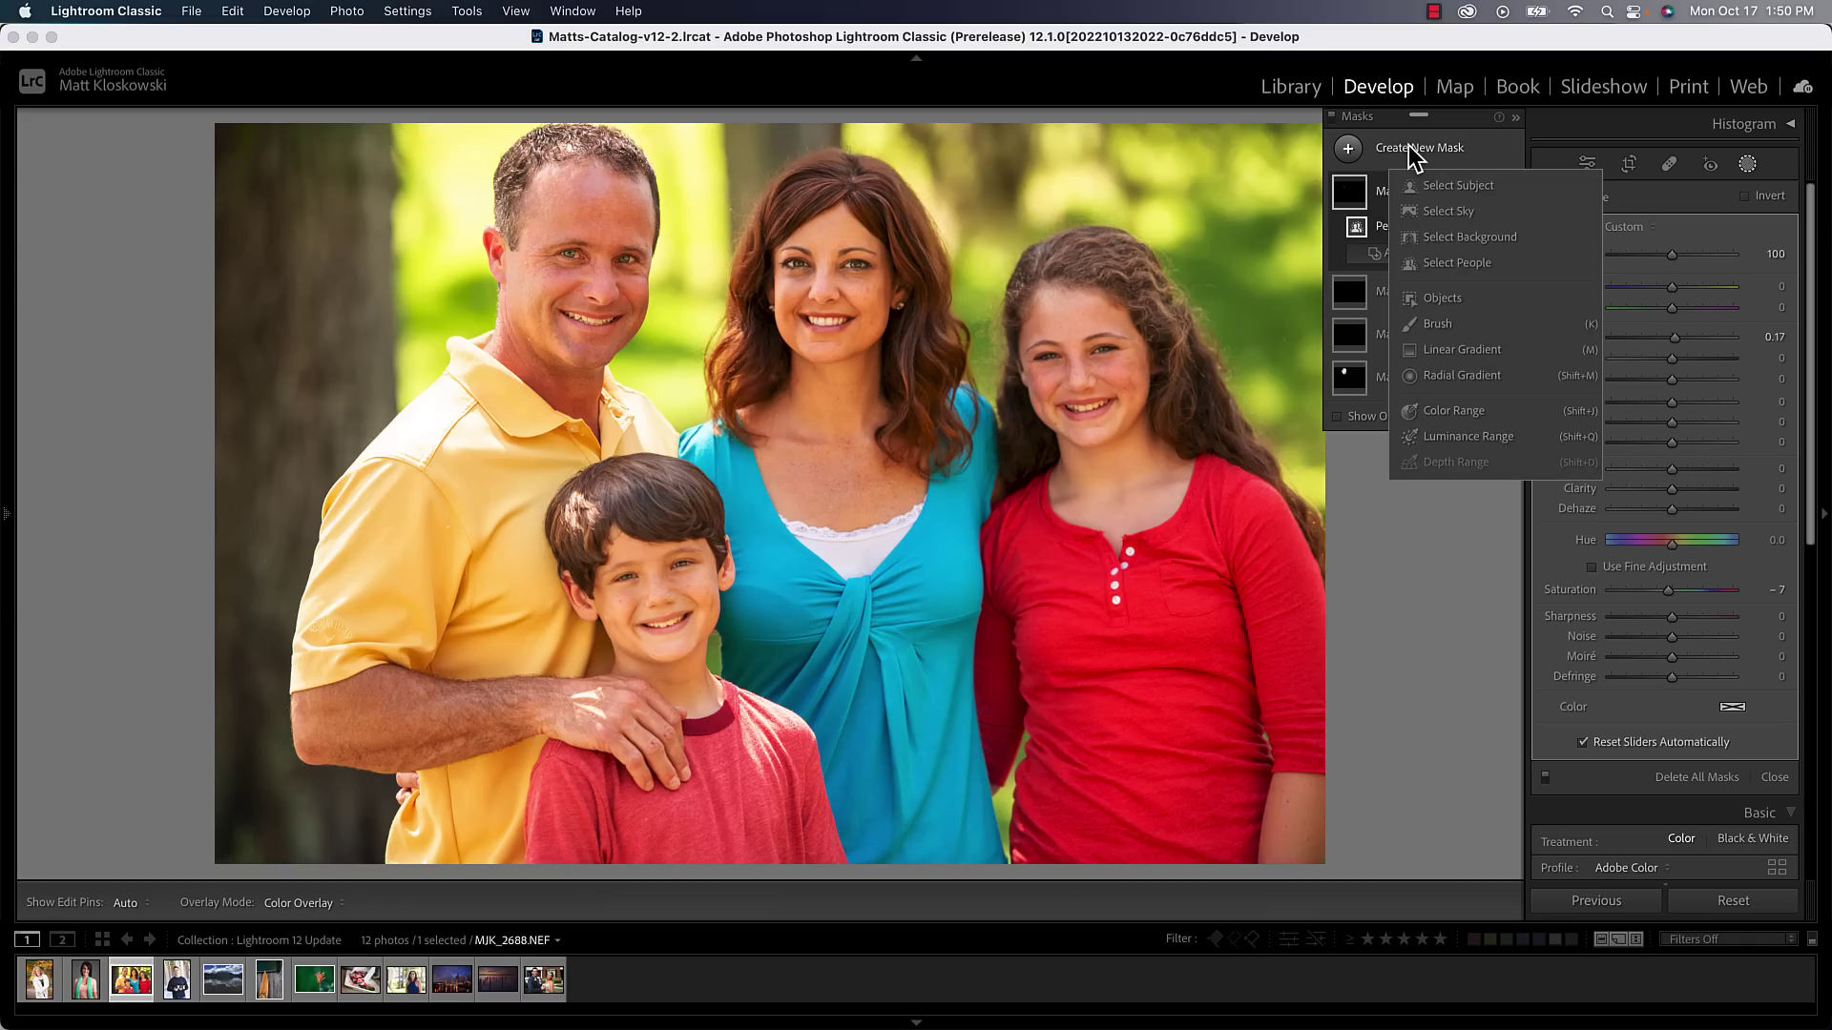
{"action": "left_click", "coordinate": [1434, 265]}
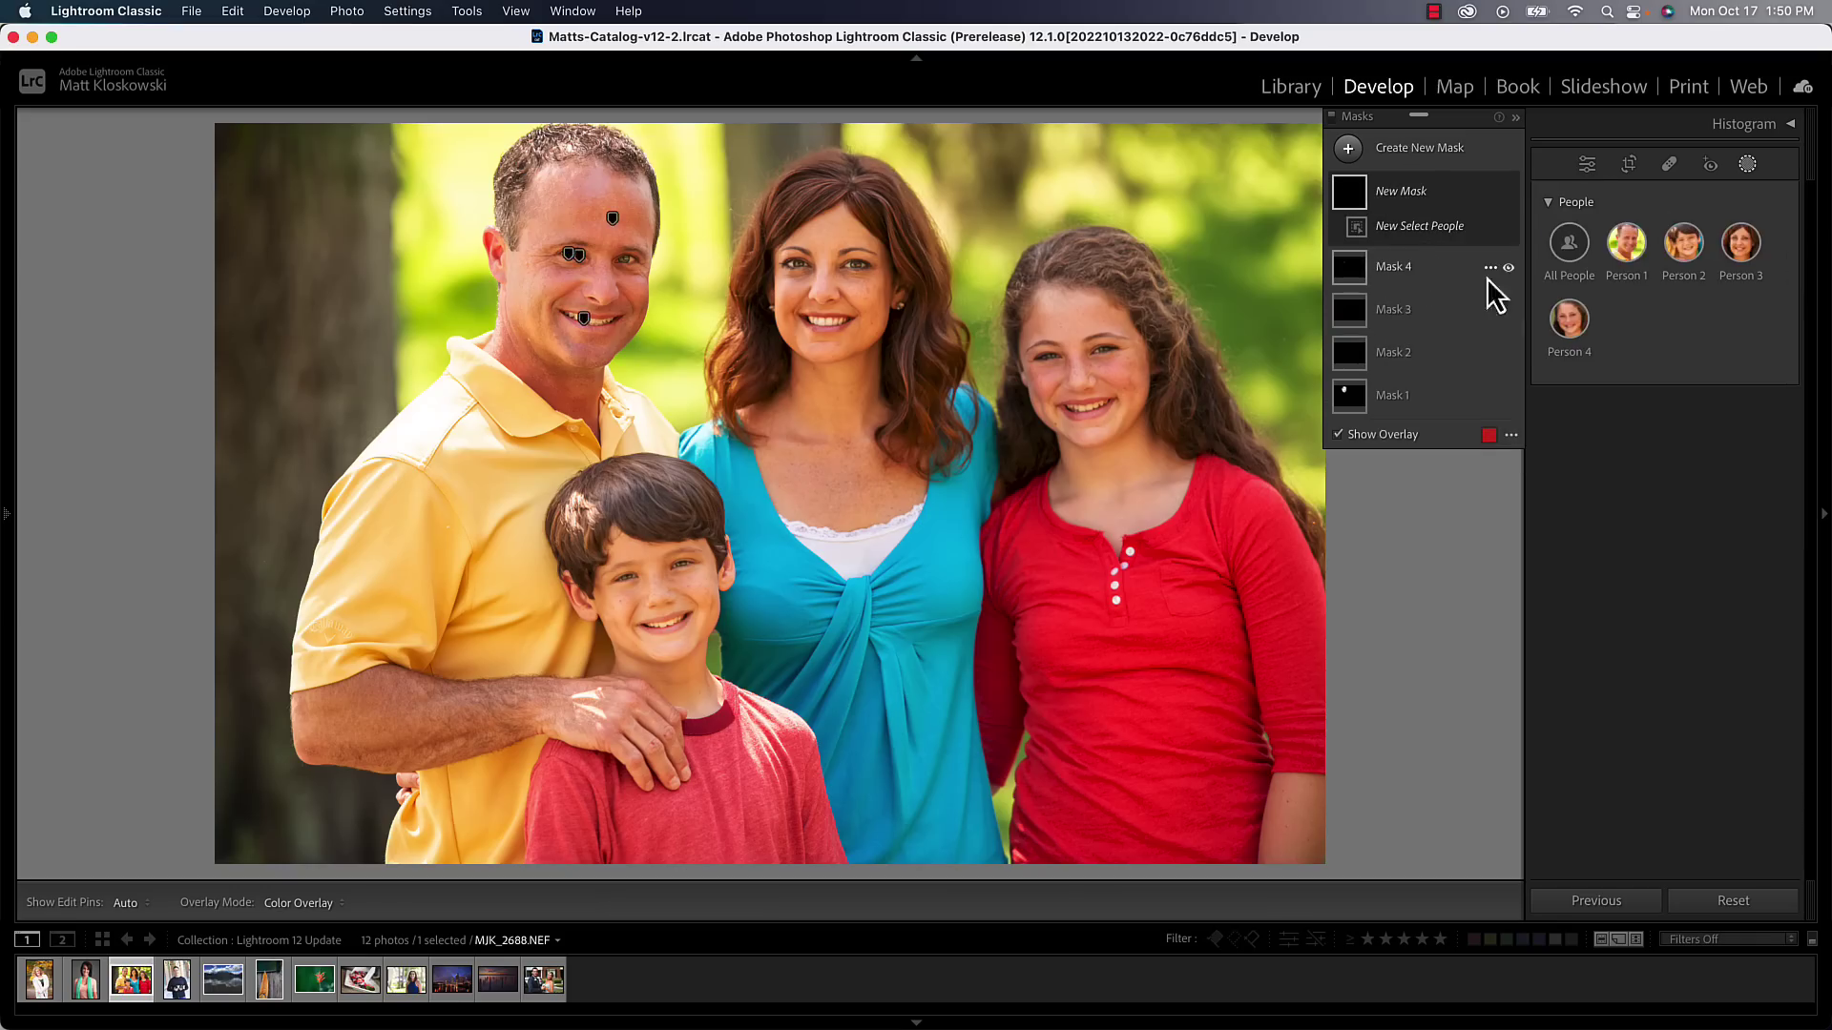
{"action": "left_click", "coordinate": [1736, 255]}
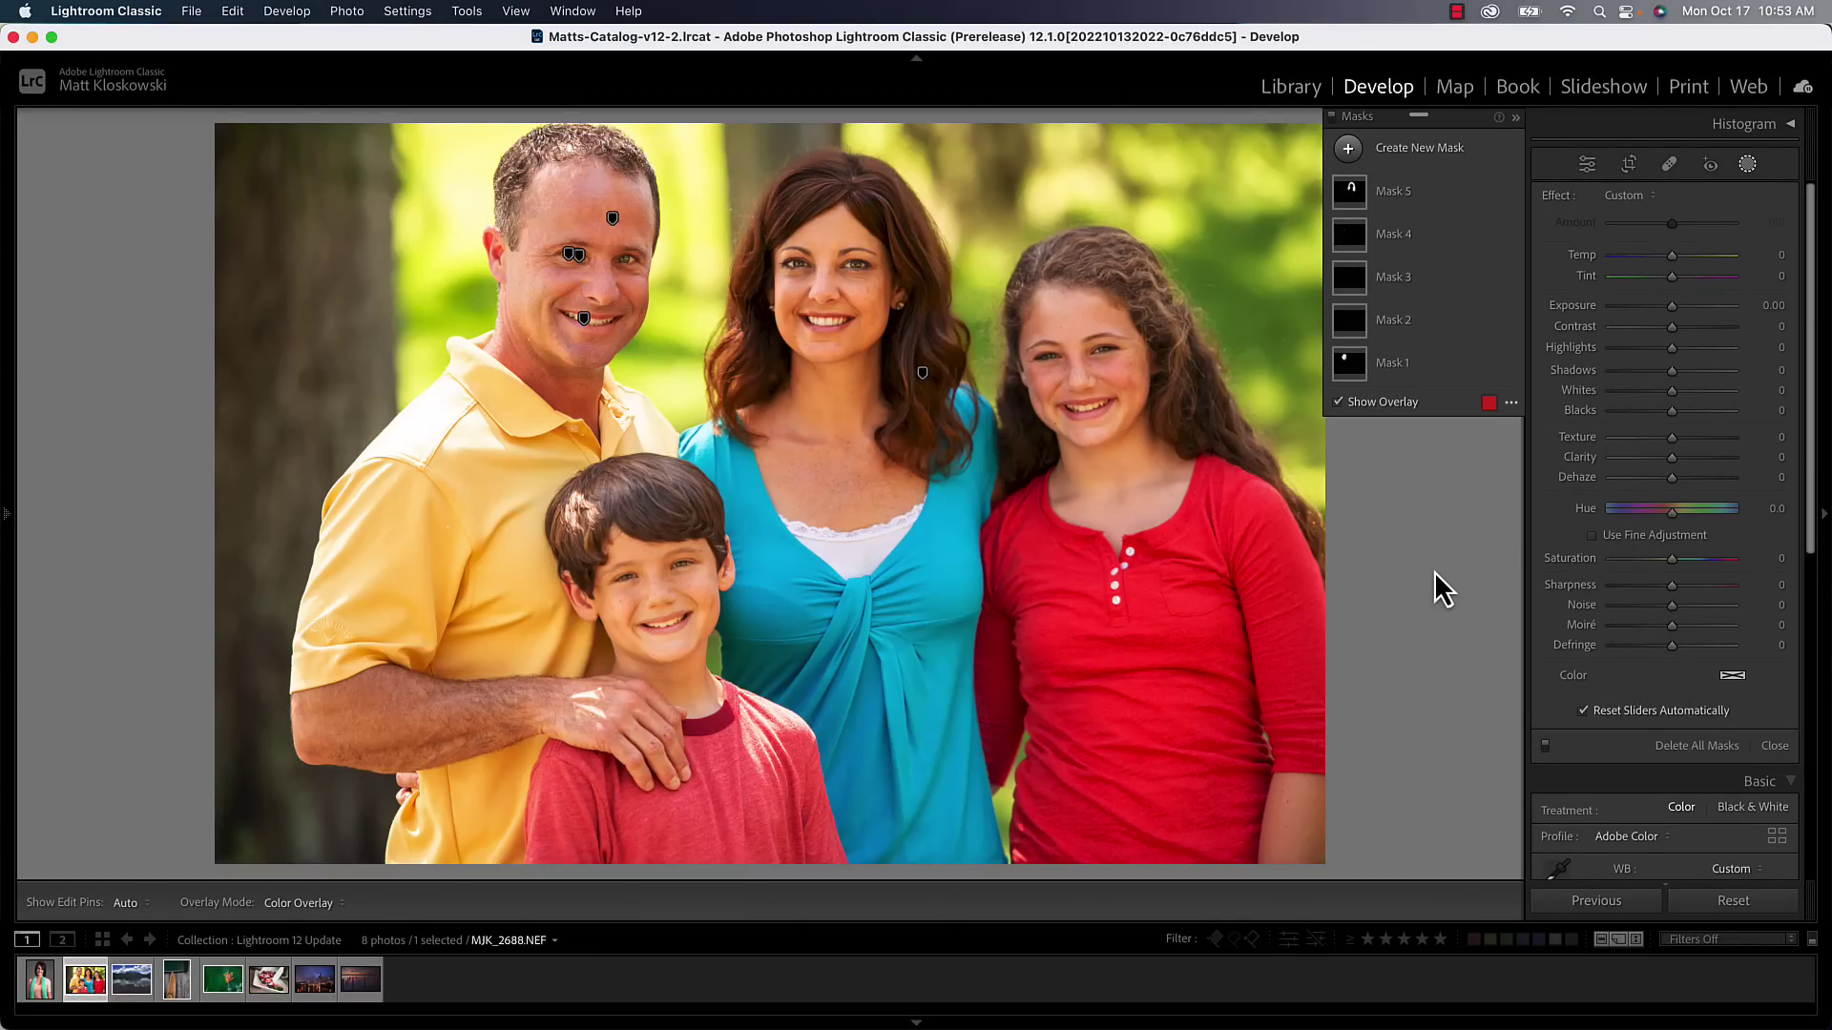
Step: Use Delete All Masks to clear every mask from the portrait
{"action": "left_click", "coordinate": [1675, 745]}
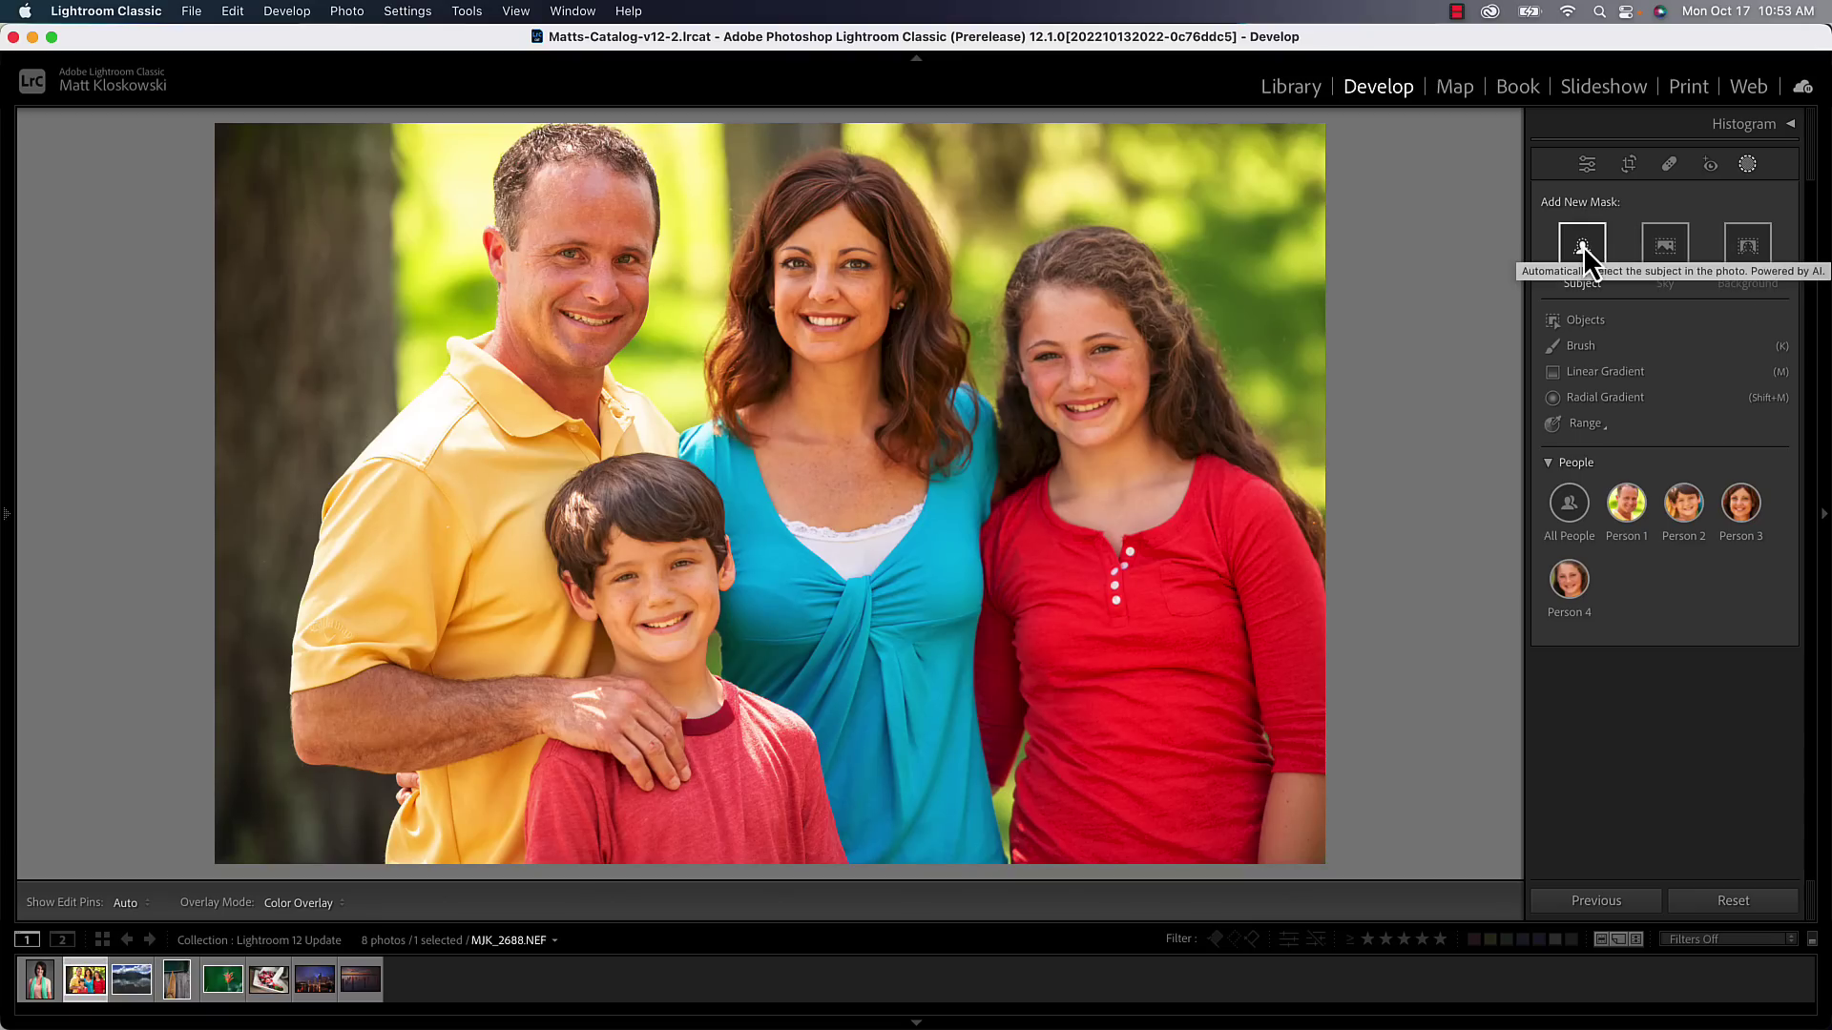
Step: Create a Background mask and set its Exposure to 0.20
{"action": "left_click", "coordinate": [1755, 254]}
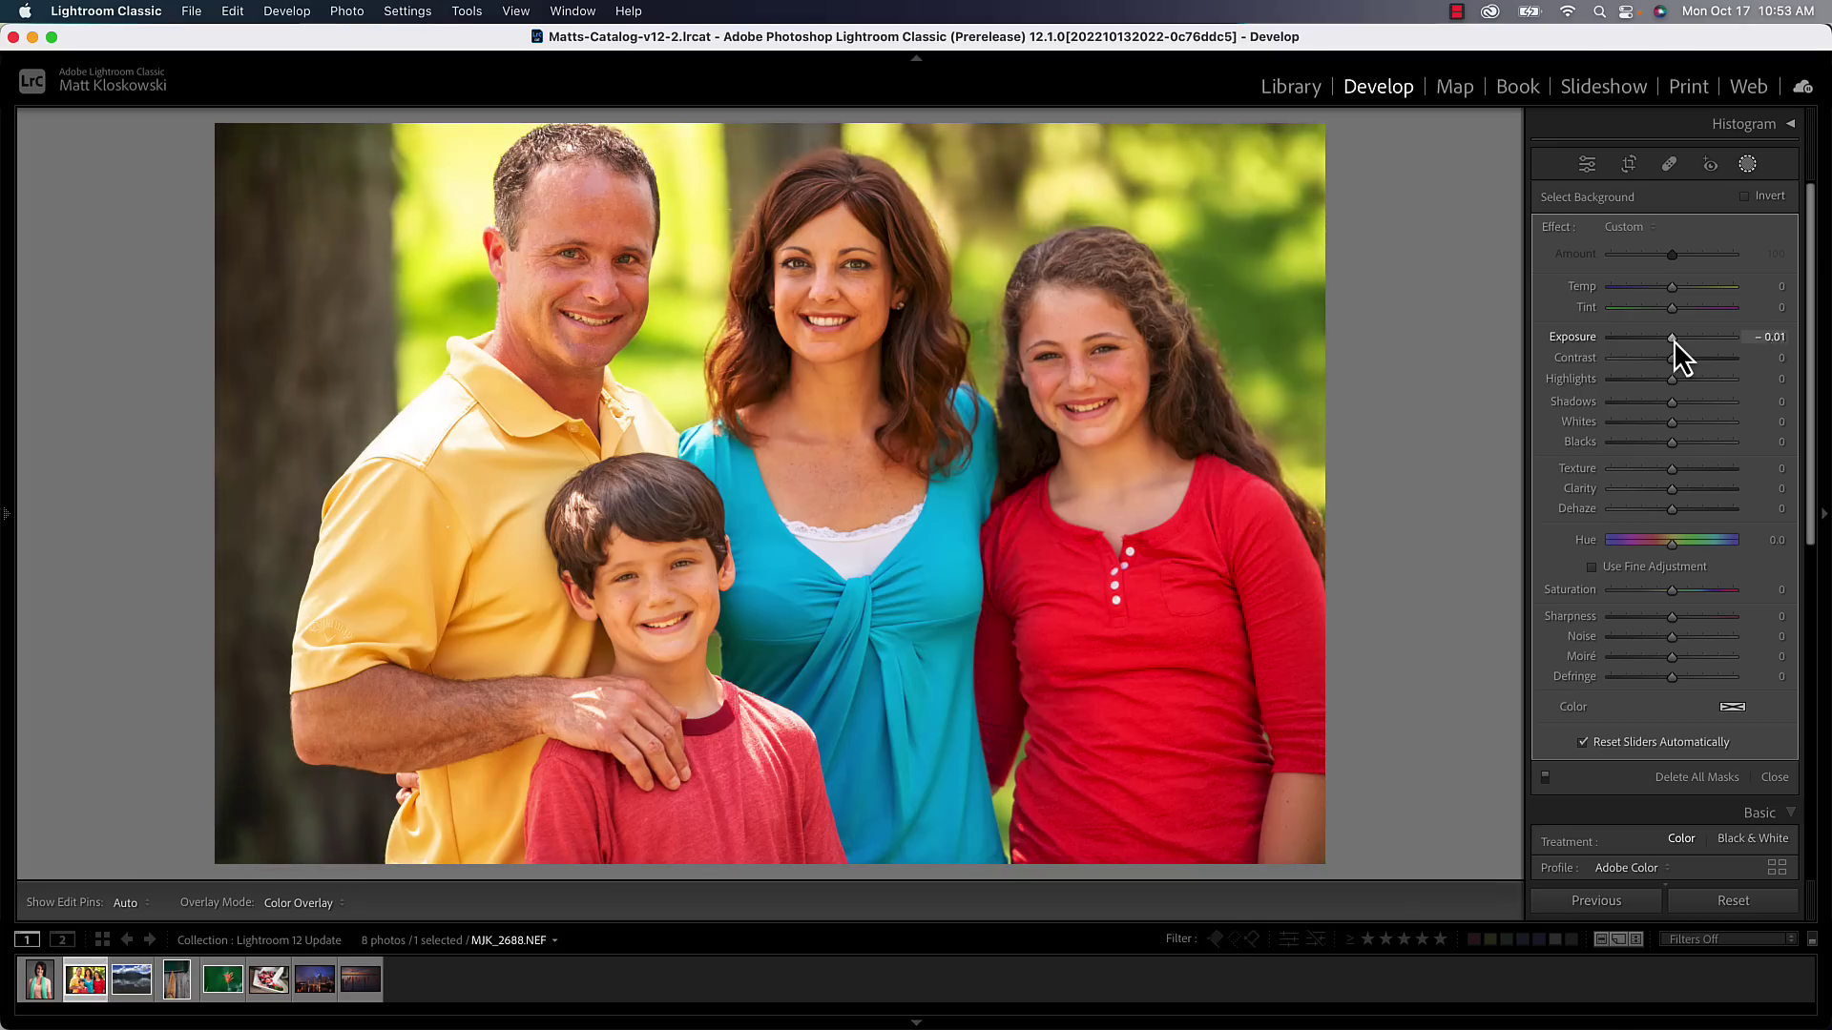
{"action": "left_click", "coordinate": [1676, 339]}
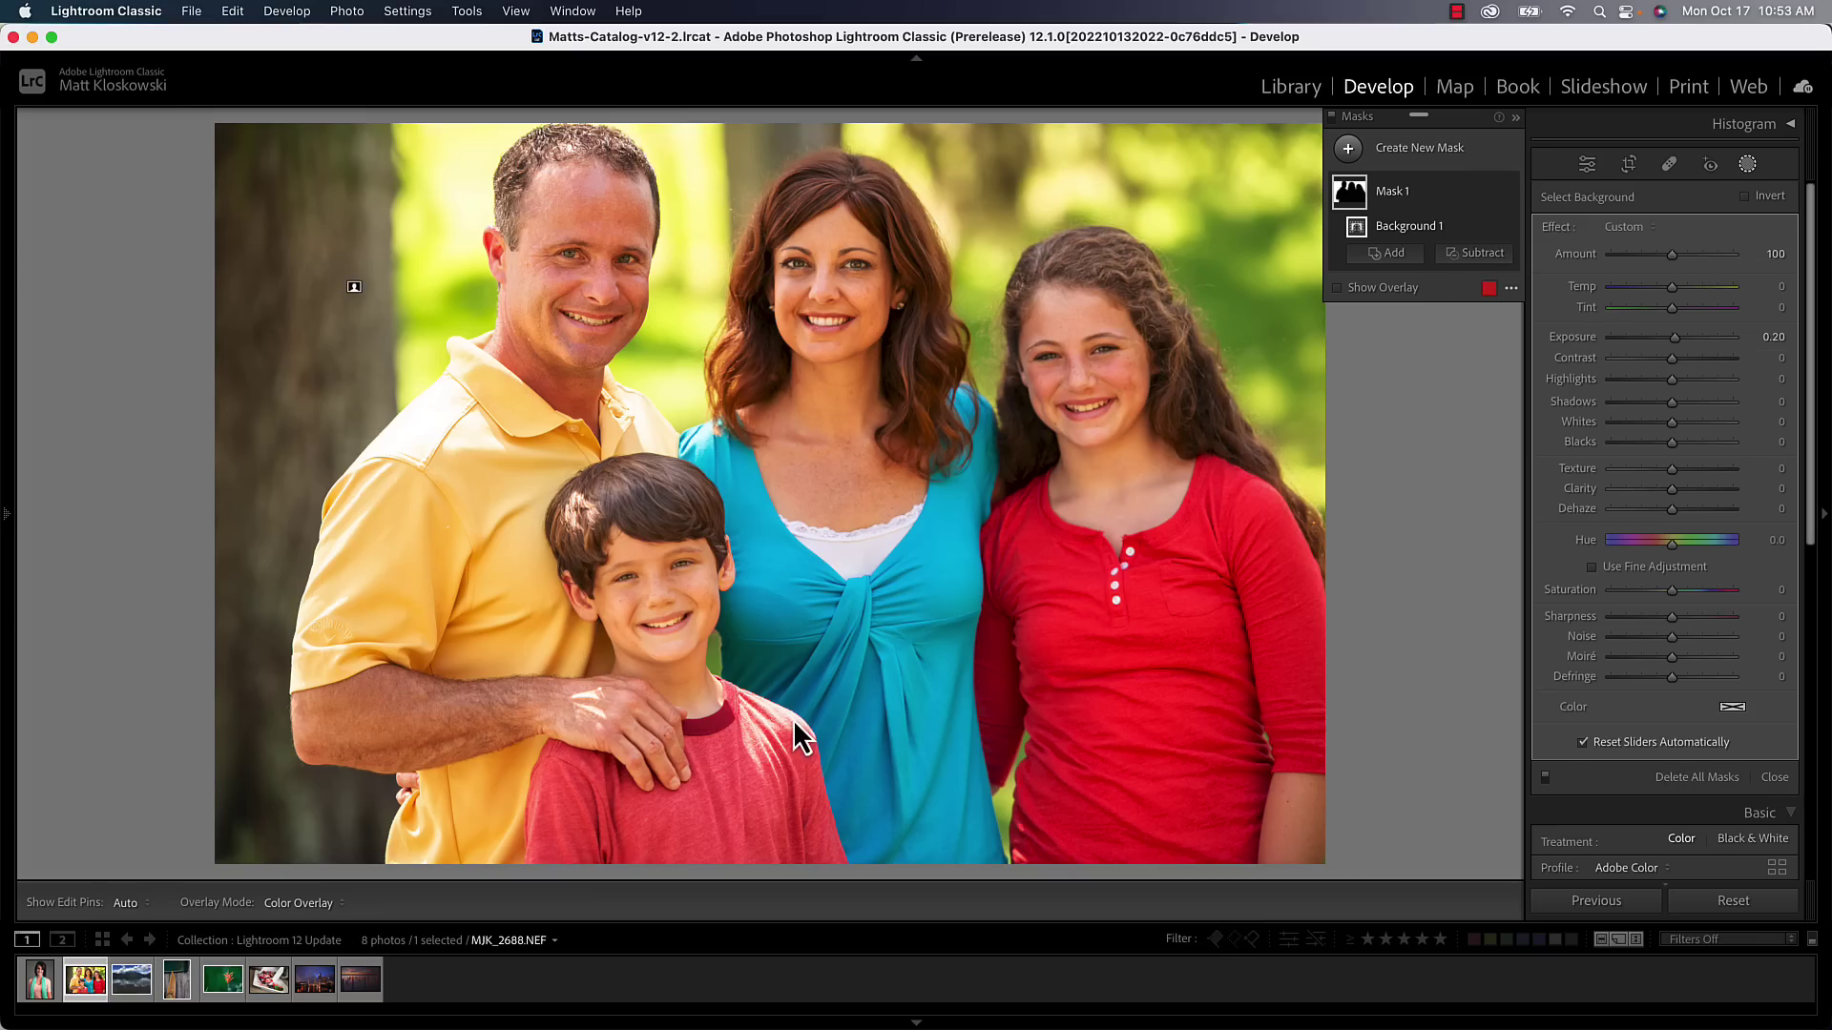
Step: Open the mountain lake photo and start an Objects mask in brush mode, size 41
{"action": "left_click", "coordinate": [132, 983]}
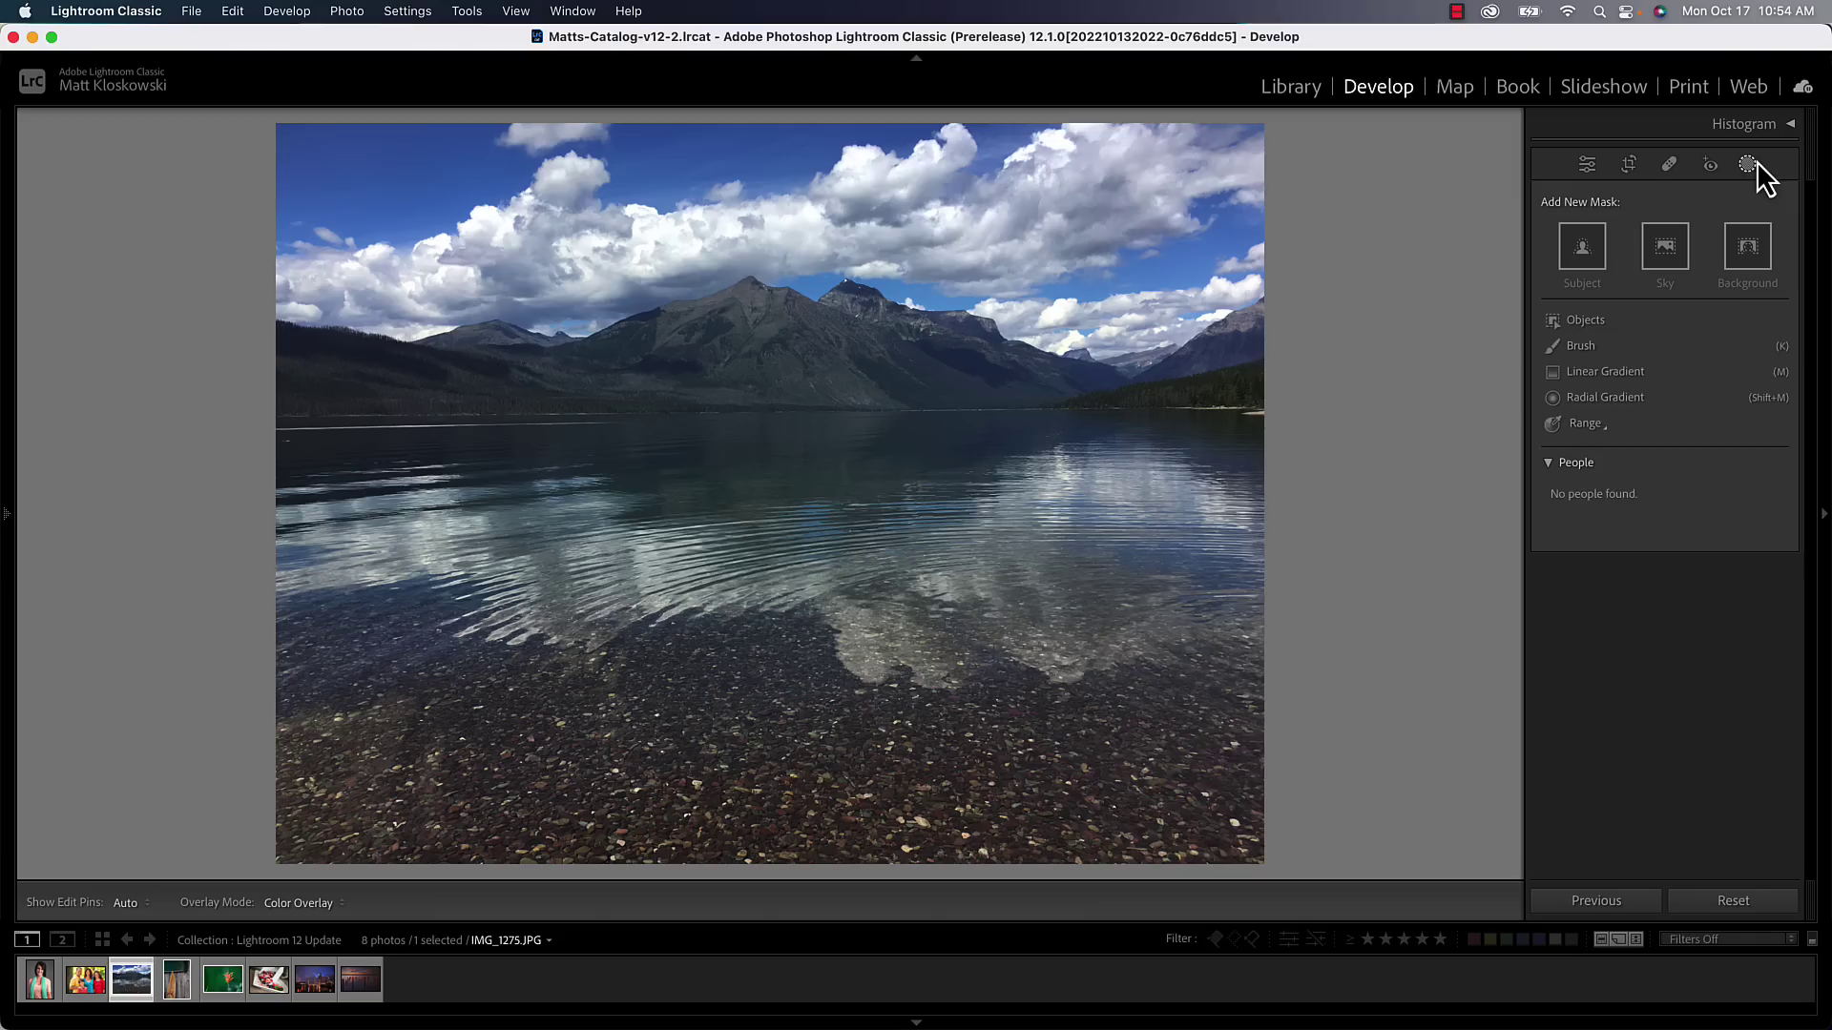
{"action": "left_click", "coordinate": [1553, 318]}
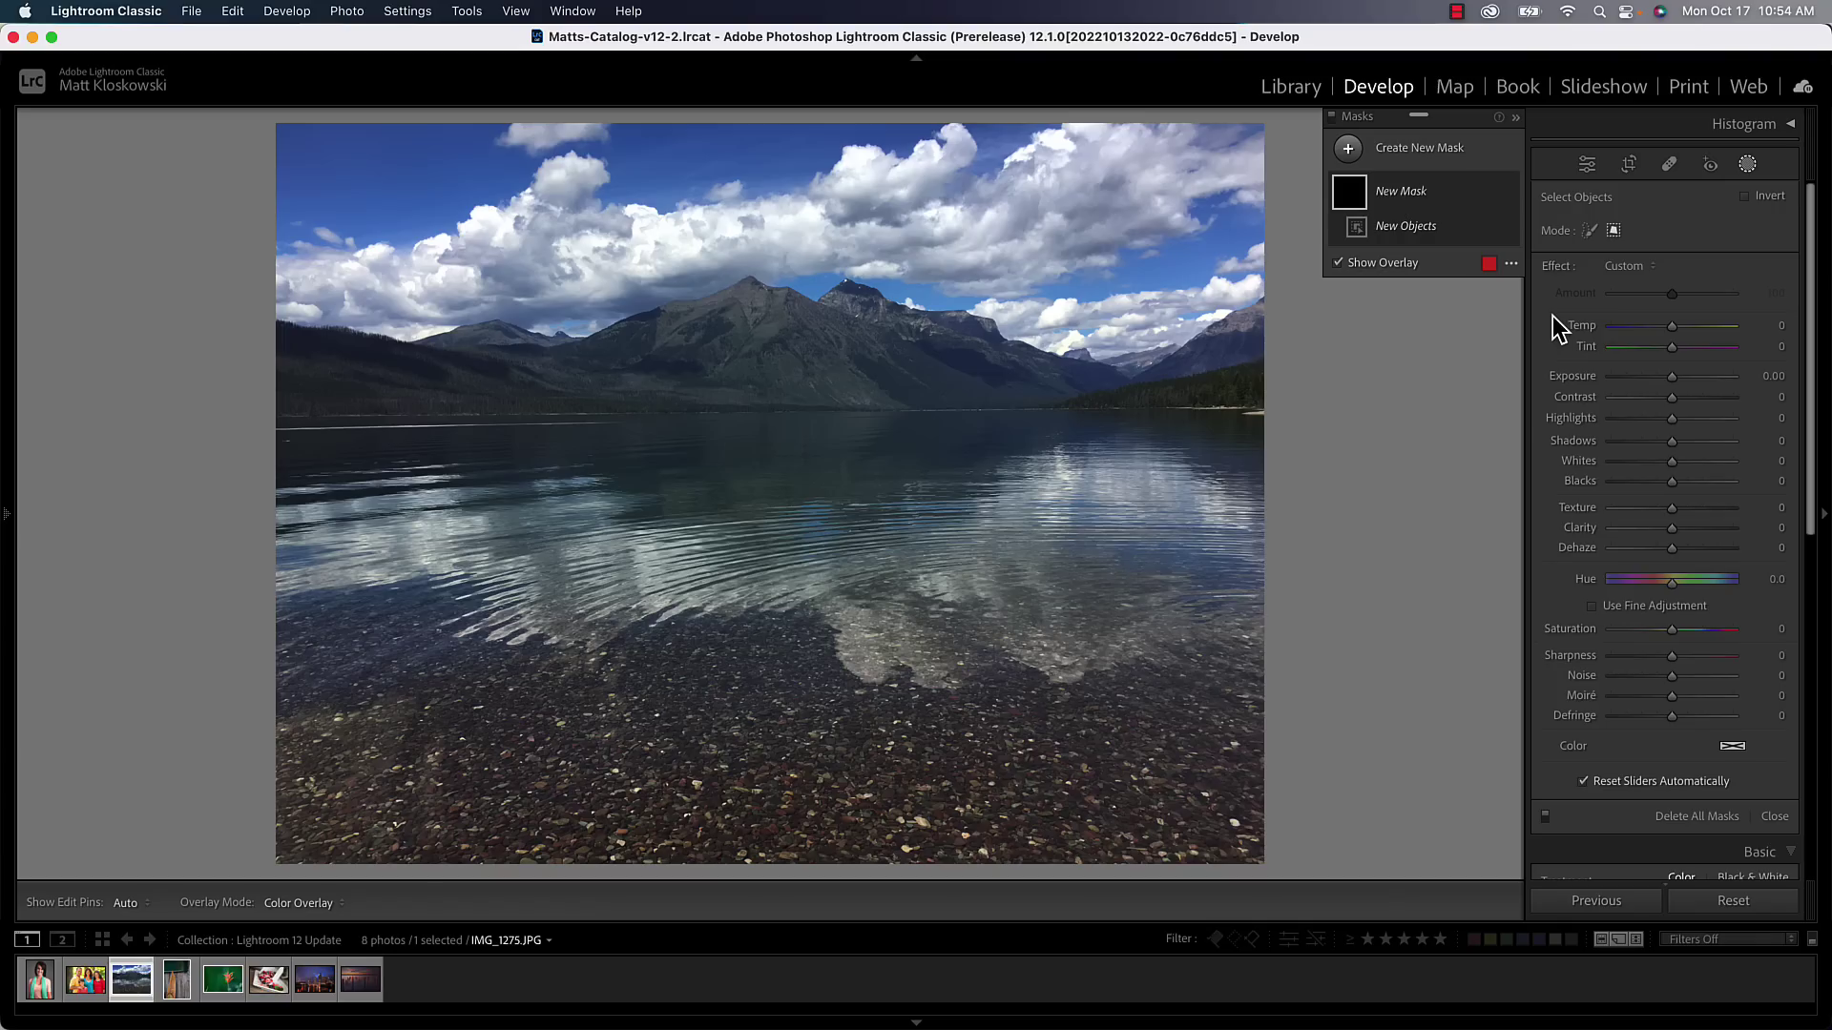
{"action": "left_click", "coordinate": [1586, 230]}
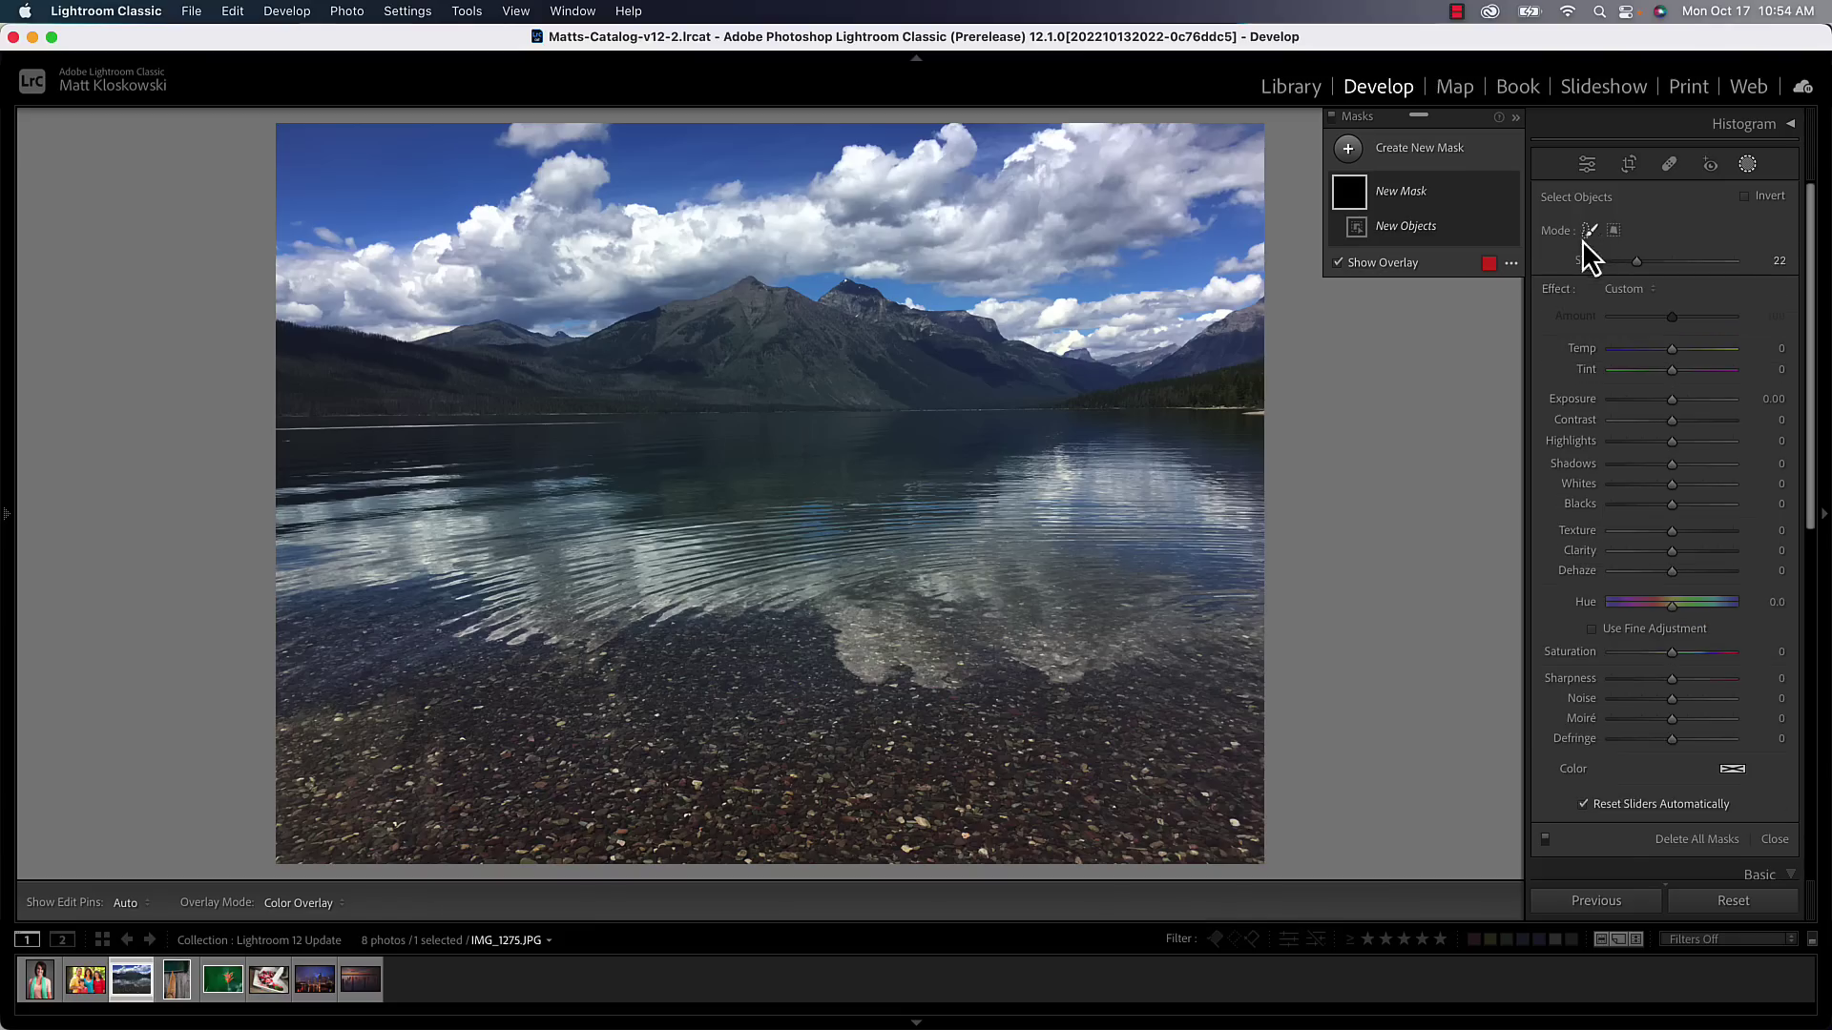
{"action": "mouse_move", "coordinate": [1636, 260]}
{"action": "left_mouse_down"}
{"action": "mouse_move", "coordinate": [1677, 262]}
{"action": "mouse_move", "coordinate": [1659, 262]}
{"action": "left_mouse_up"}
Step: Switch Select Objects to rectangle mode and box the mountain range to create Mask 1
{"action": "left_click", "coordinate": [1613, 230]}
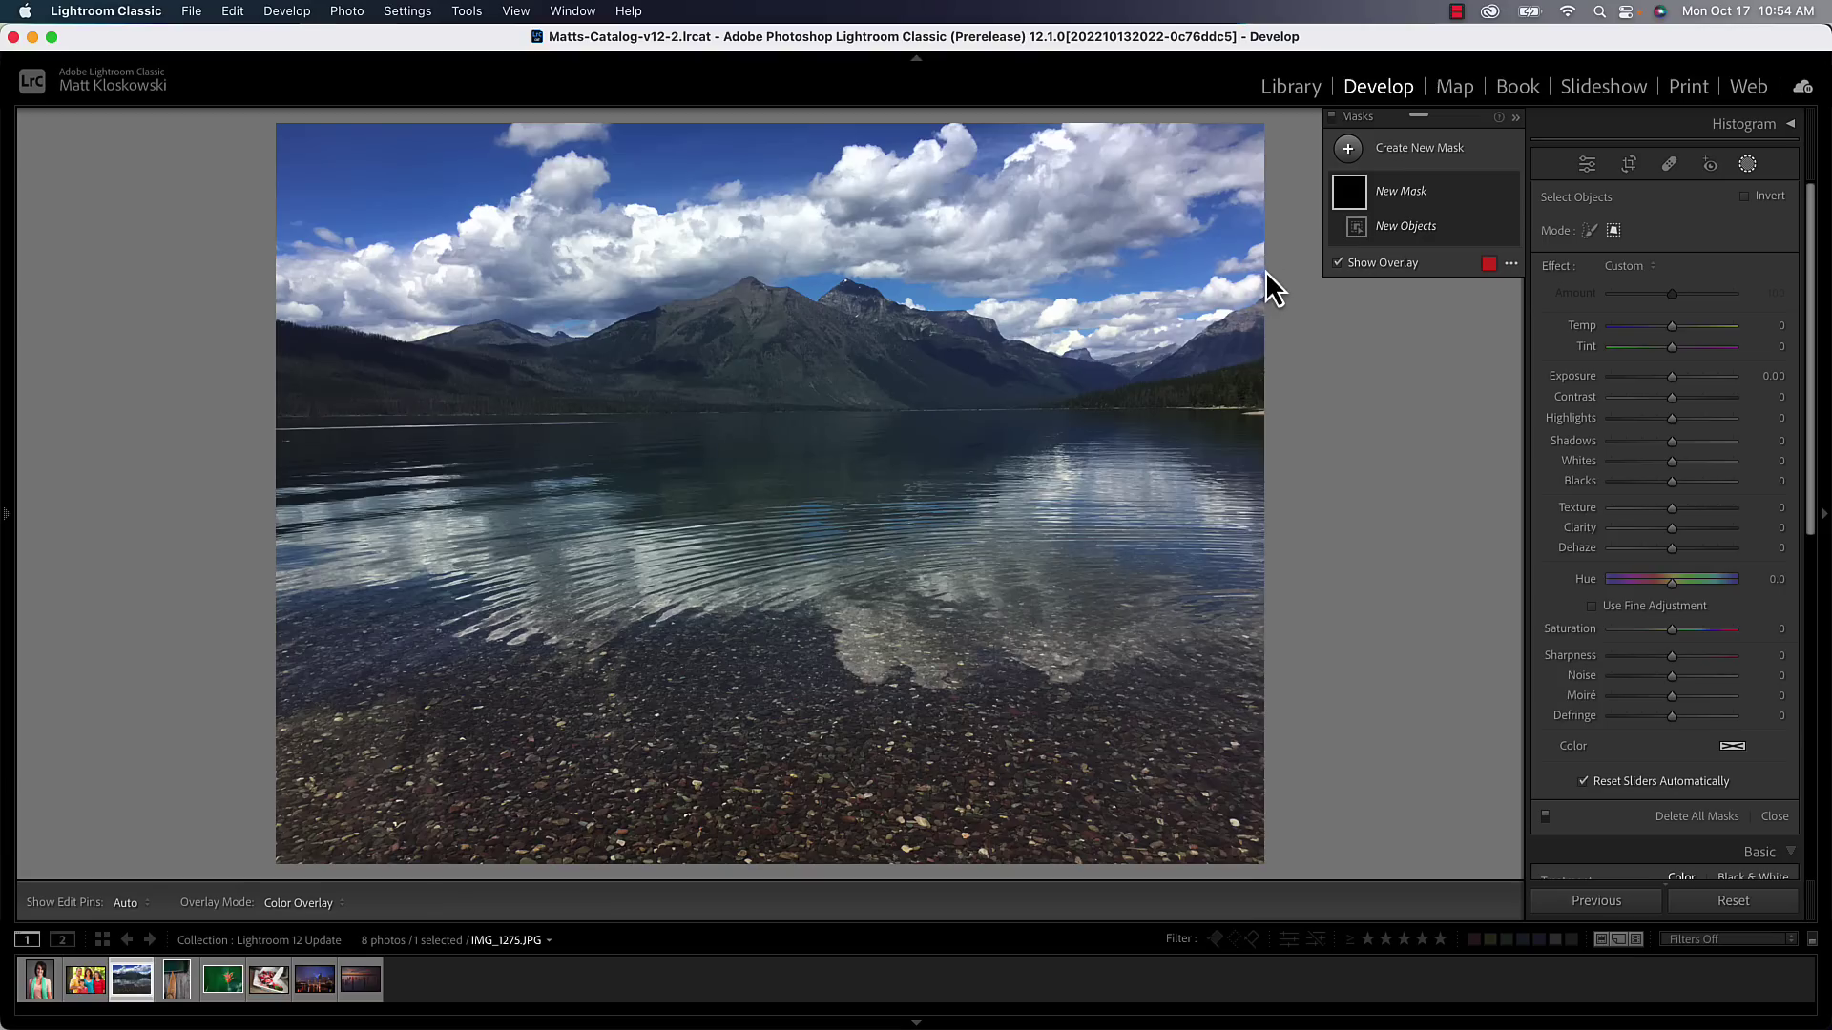
{"action": "key", "text": "shift+w"}
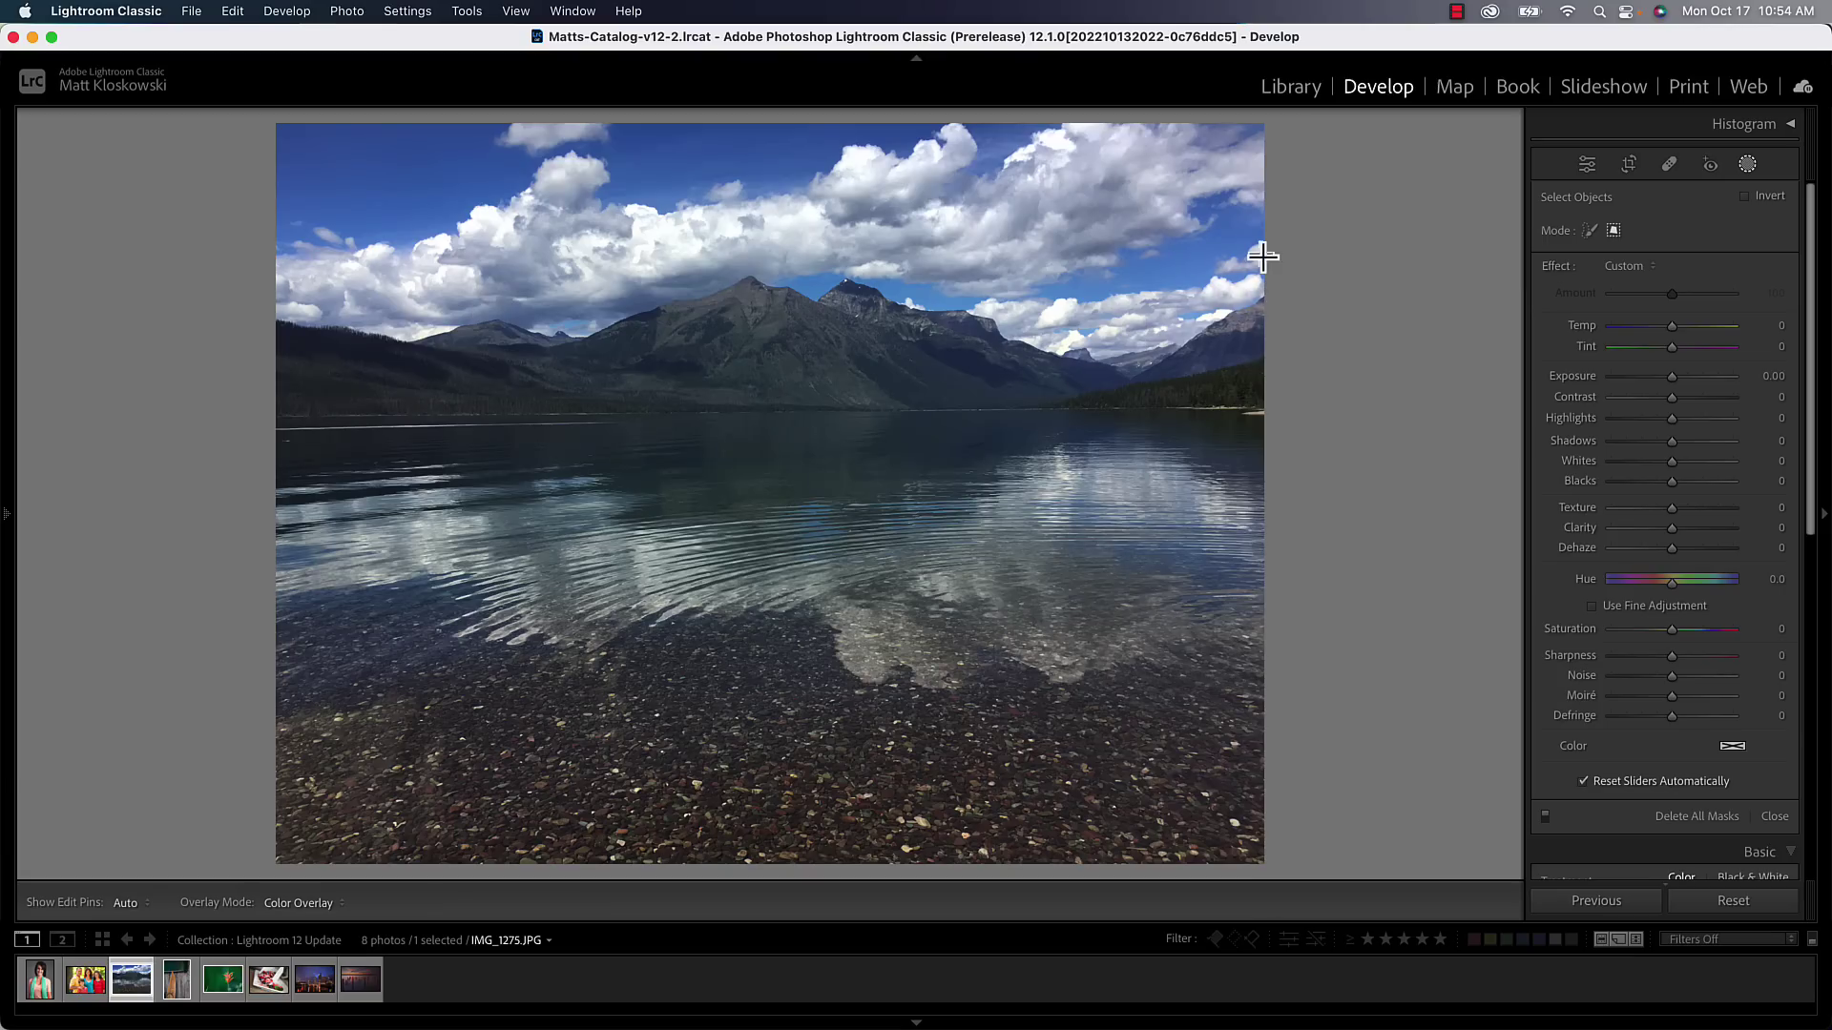
{"action": "left_click_drag", "start_coordinate": [1260, 253], "coordinate": [268, 431]}
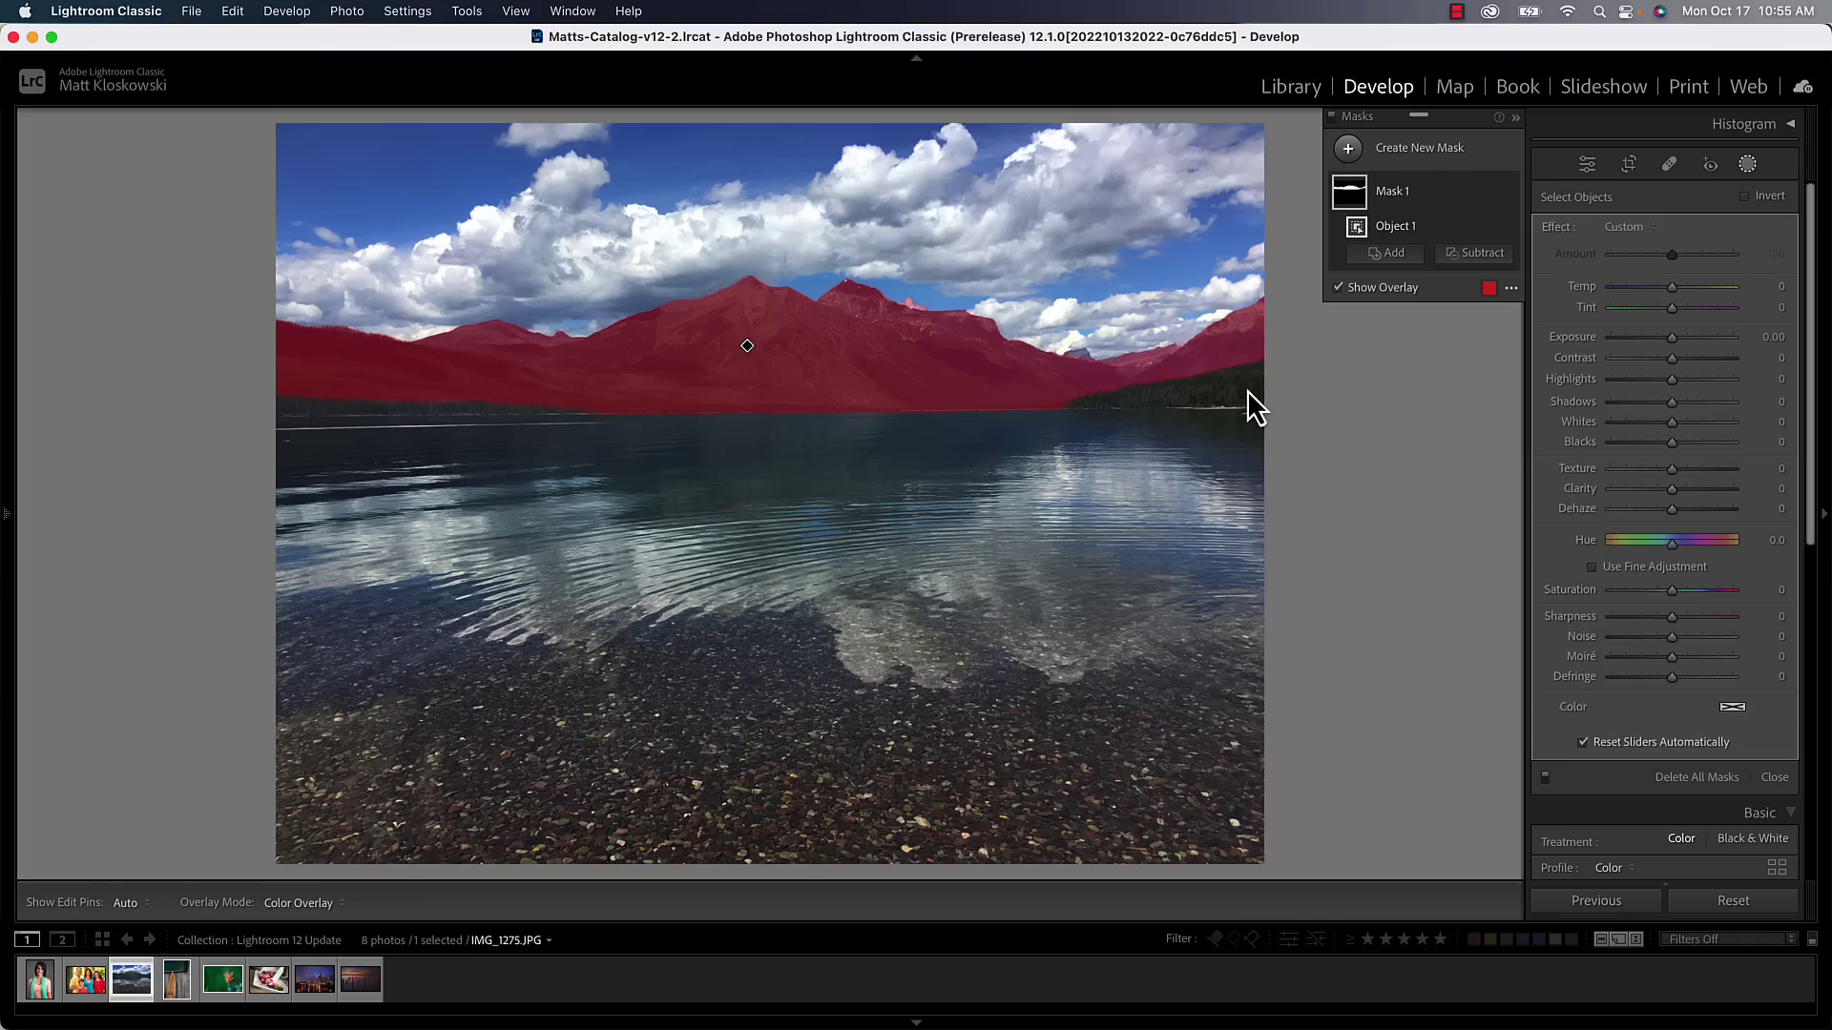
Step: Add the right-hand treeline to Mask 1 as a second object selection
{"action": "left_click", "coordinate": [1387, 254]}
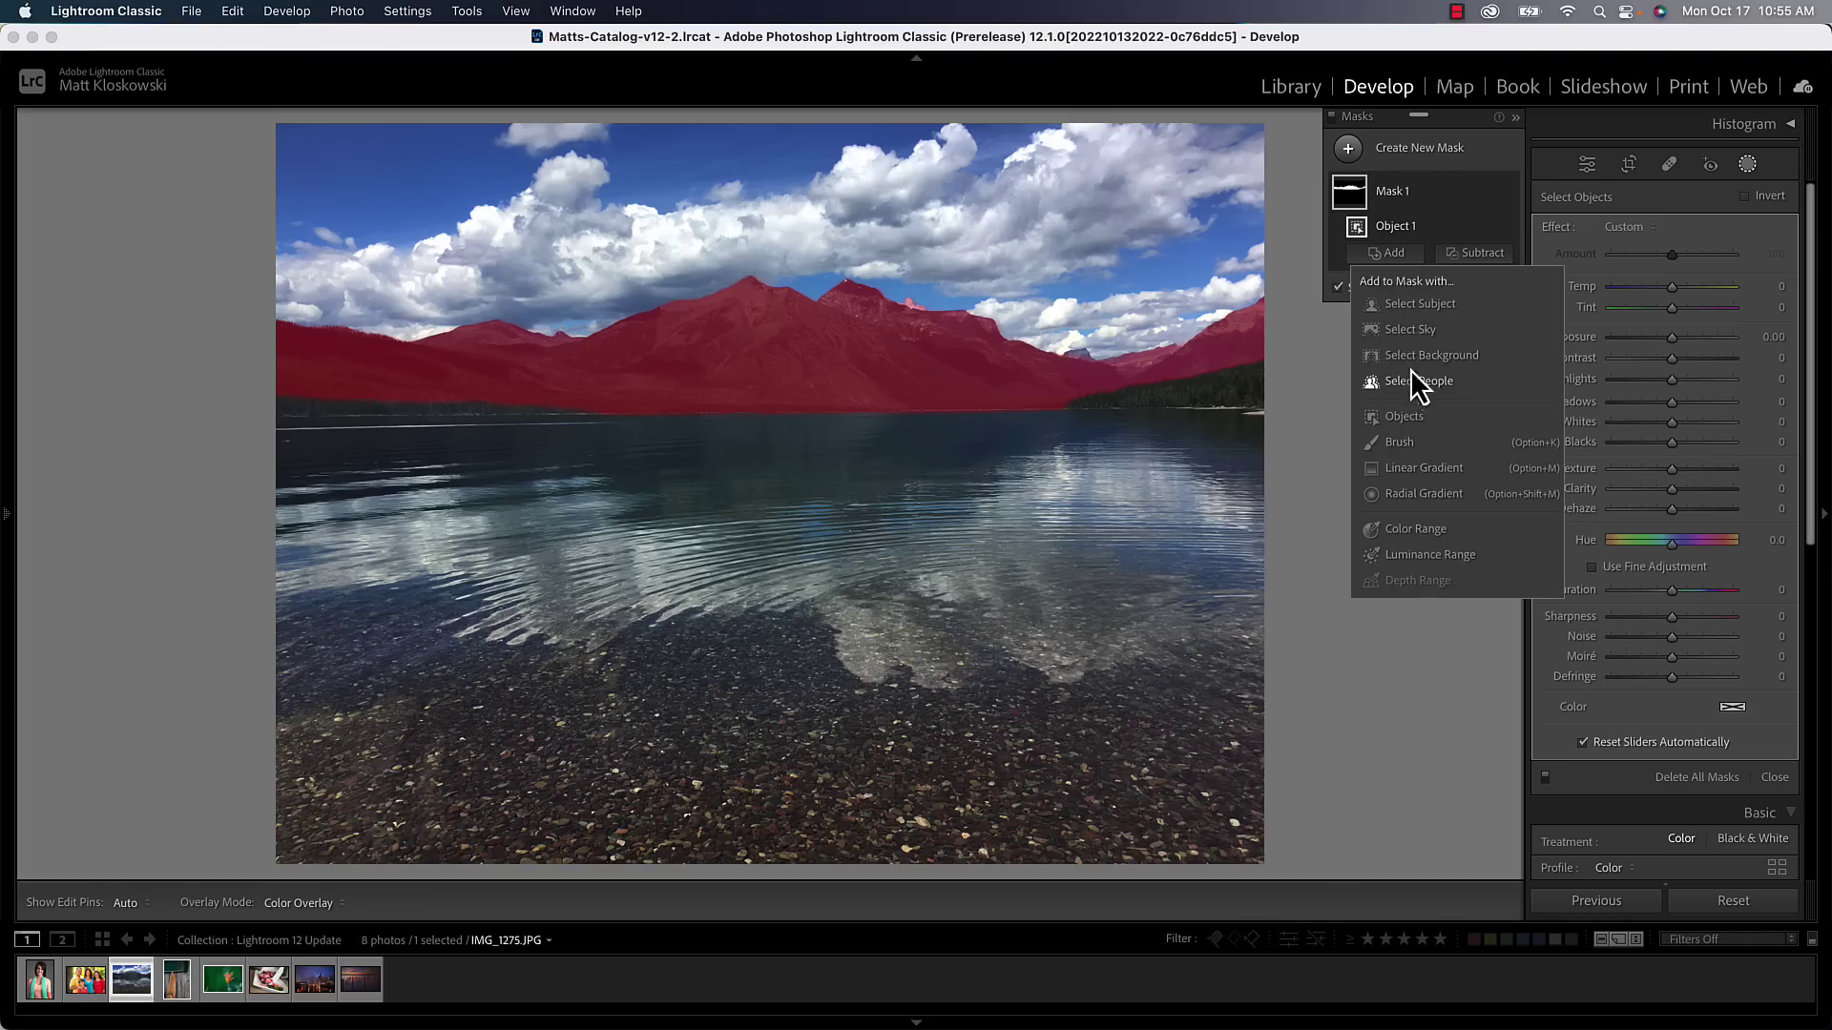
{"action": "left_click", "coordinate": [1398, 414]}
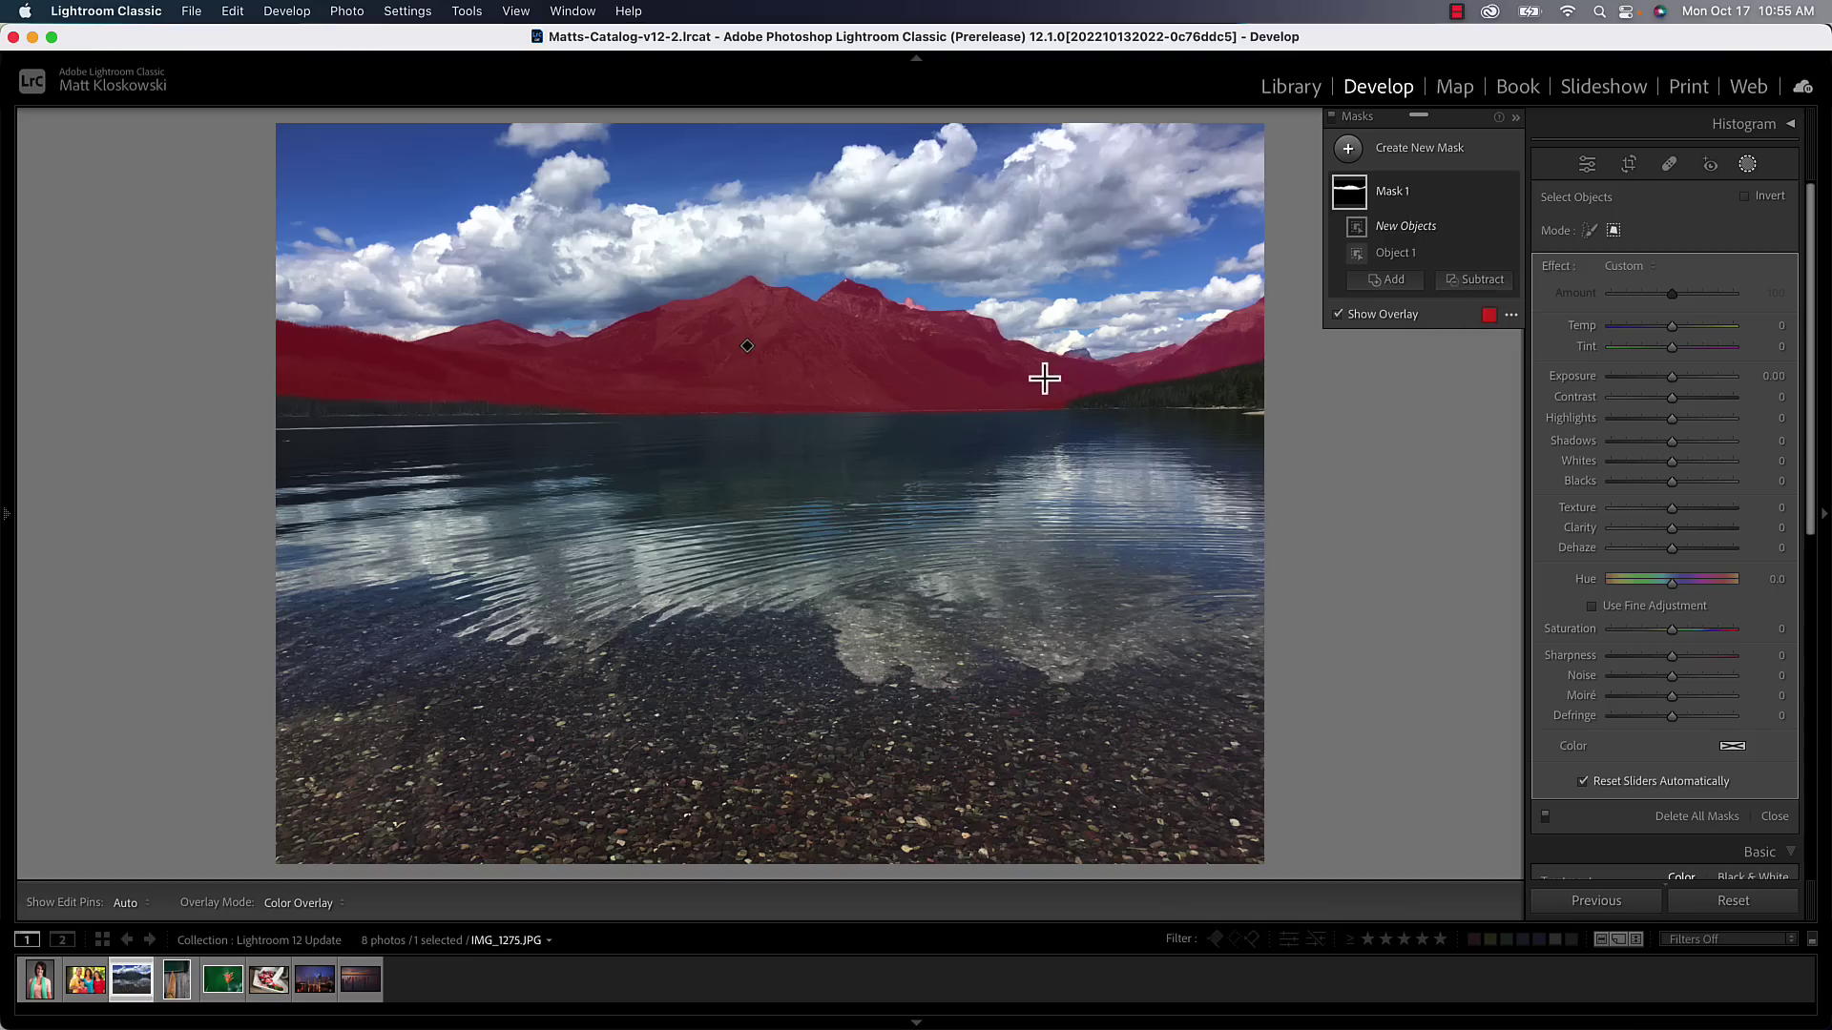
{"action": "left_click_drag", "start_coordinate": [1043, 374], "coordinate": [1330, 427]}
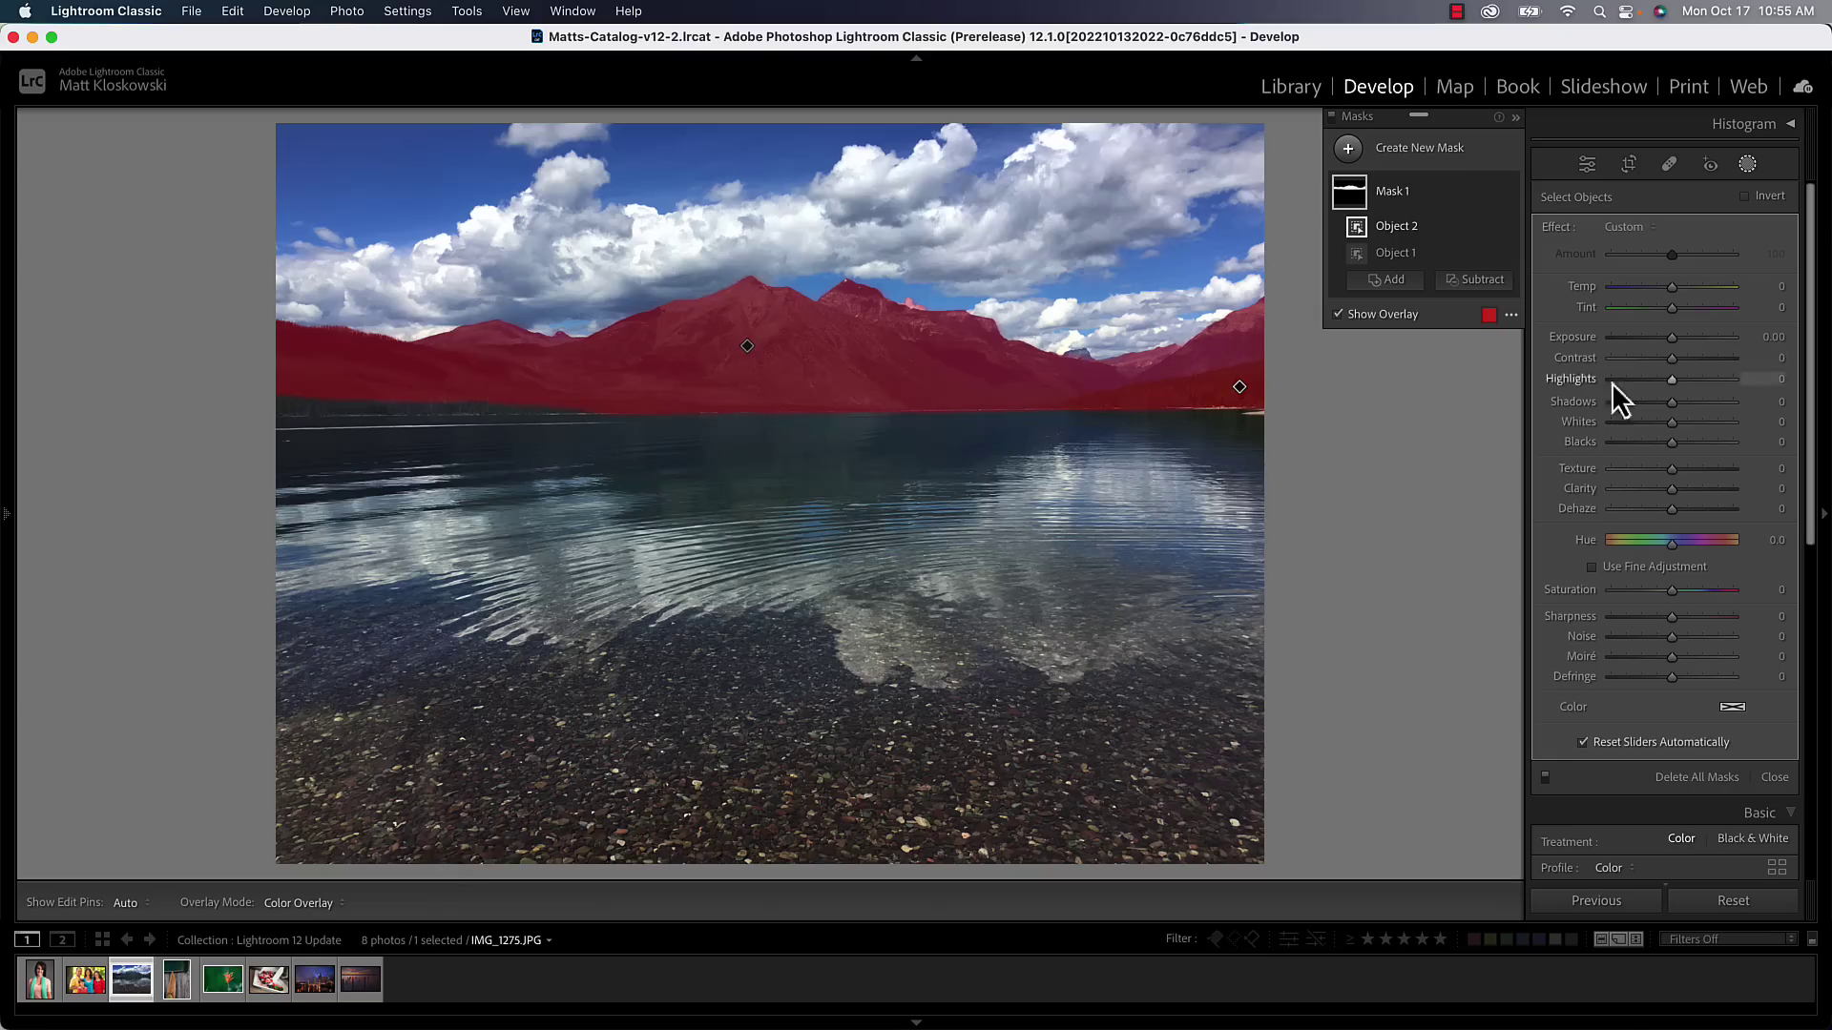
Step: Set the mask's Dehaze to 28, Temp to about 11 and Exposure to 0.20
{"action": "left_click", "coordinate": [1681, 507]}
{"action": "left_click_drag", "start_coordinate": [1681, 507], "coordinate": [1686, 507]}
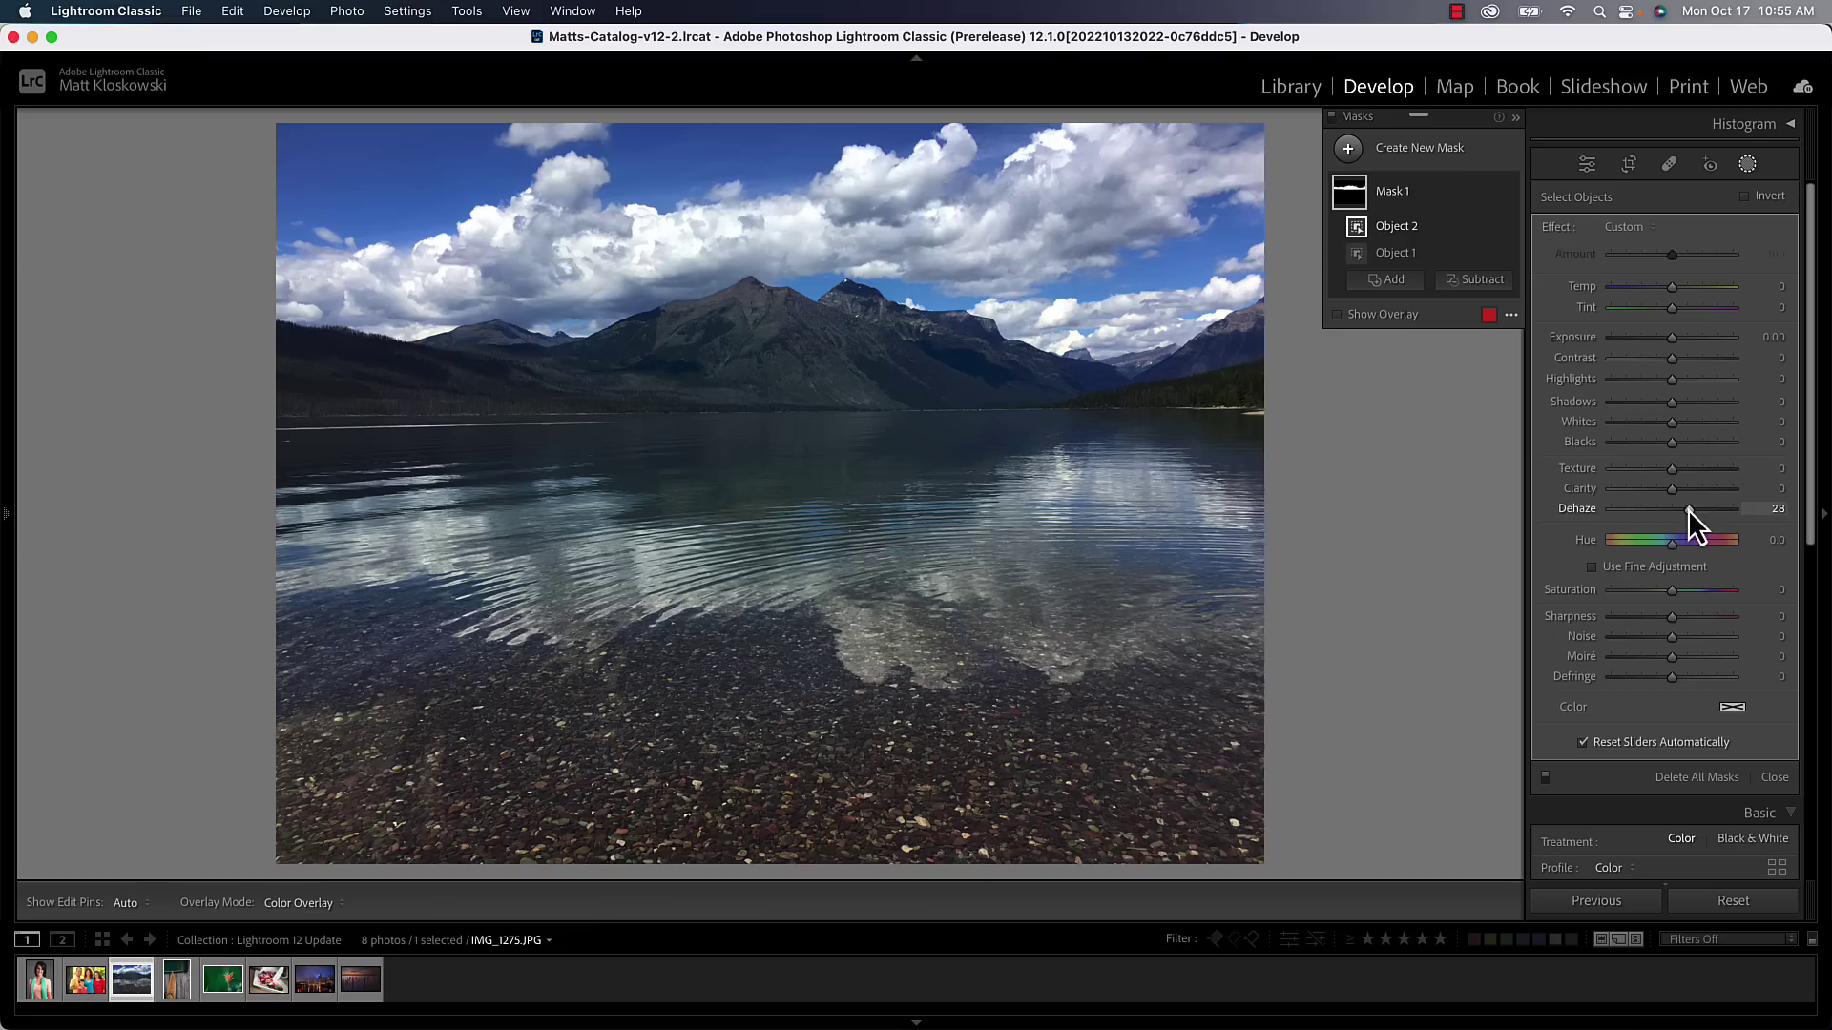
{"action": "left_click", "coordinate": [1679, 290]}
{"action": "left_click", "coordinate": [1679, 340]}
{"action": "left_click_drag", "start_coordinate": [1680, 340], "coordinate": [1683, 286]}
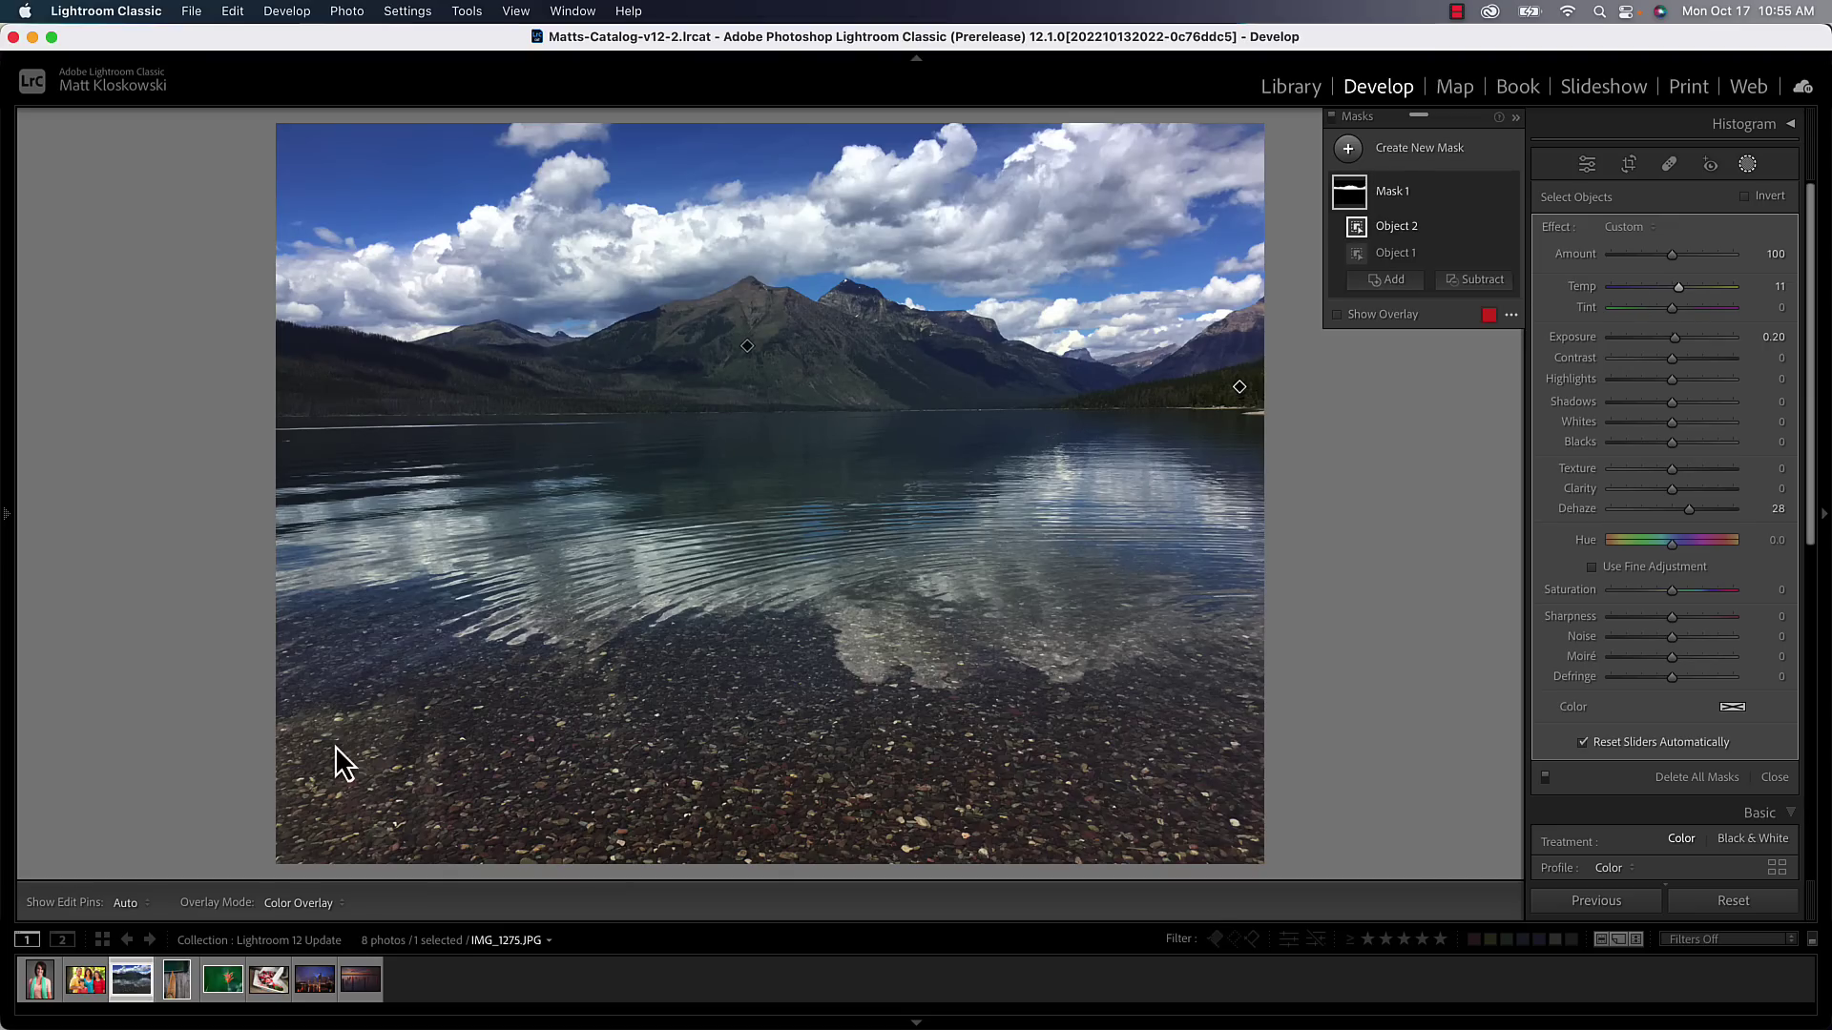
Step: Open the surfboard photo and brush an Object selection over the board to create Mask 1
{"action": "left_click", "coordinate": [176, 983]}
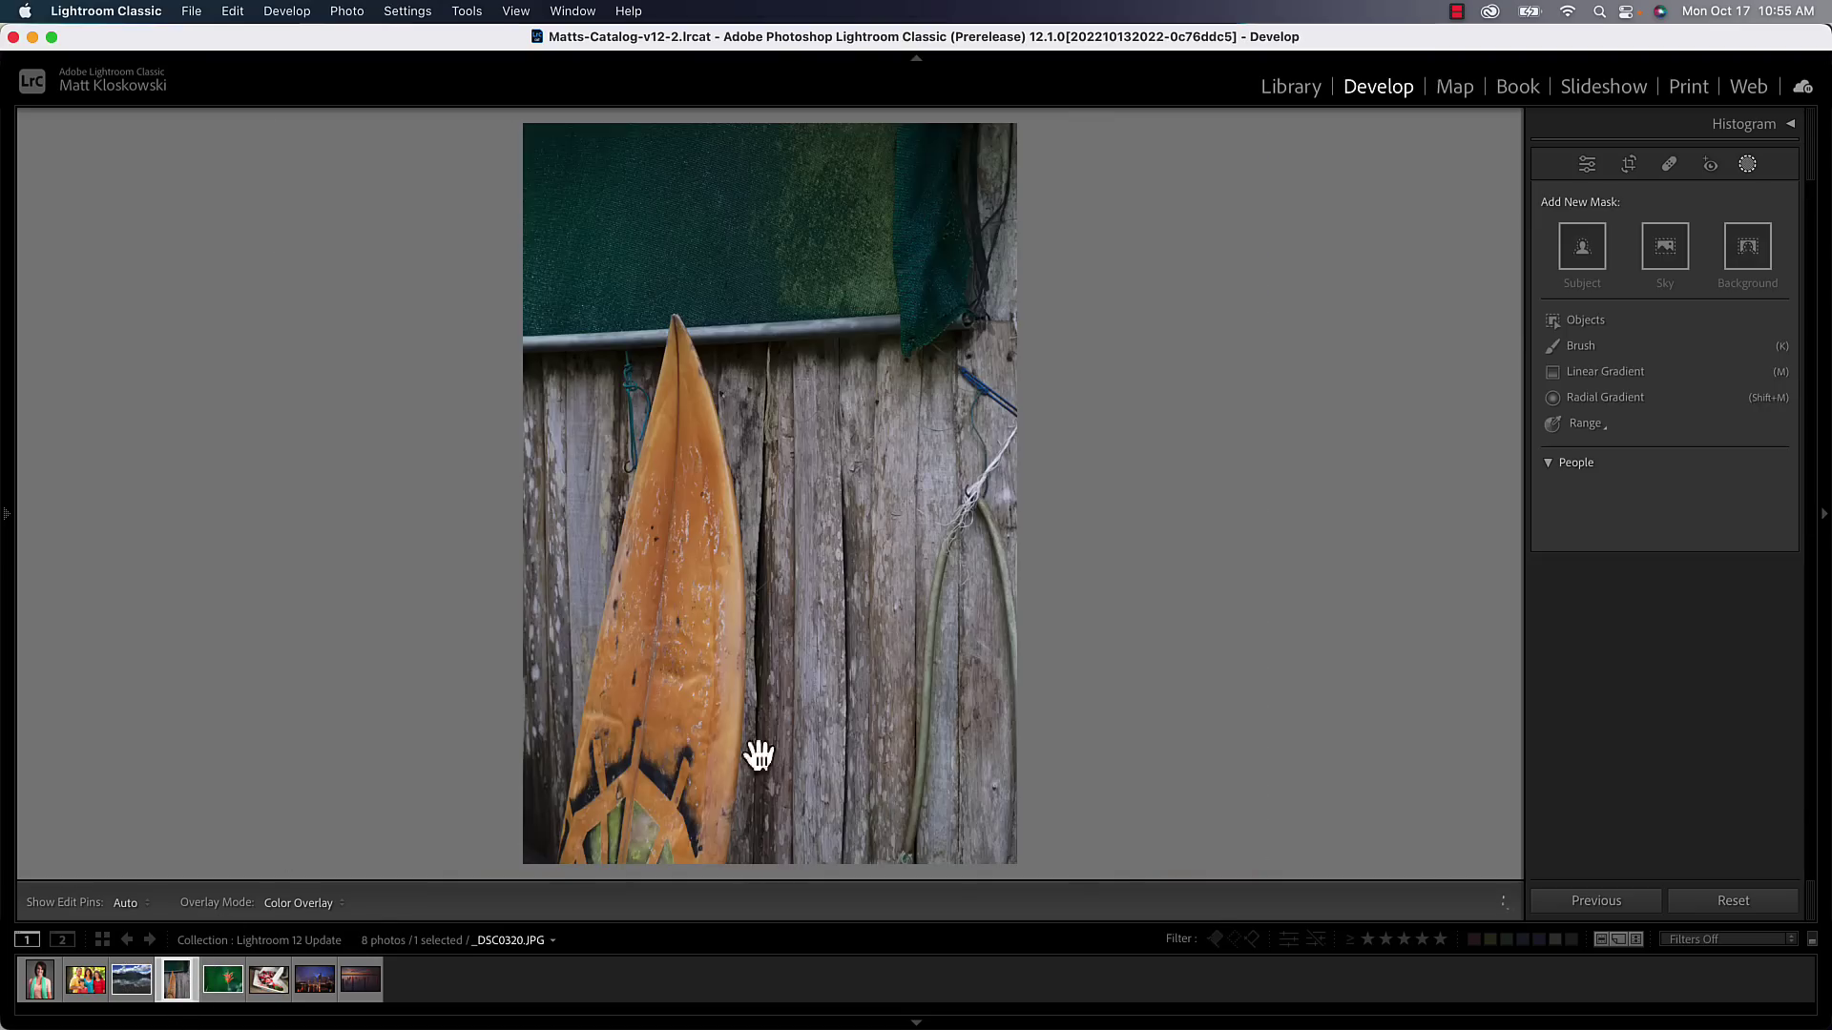
{"action": "left_click", "coordinate": [1559, 324]}
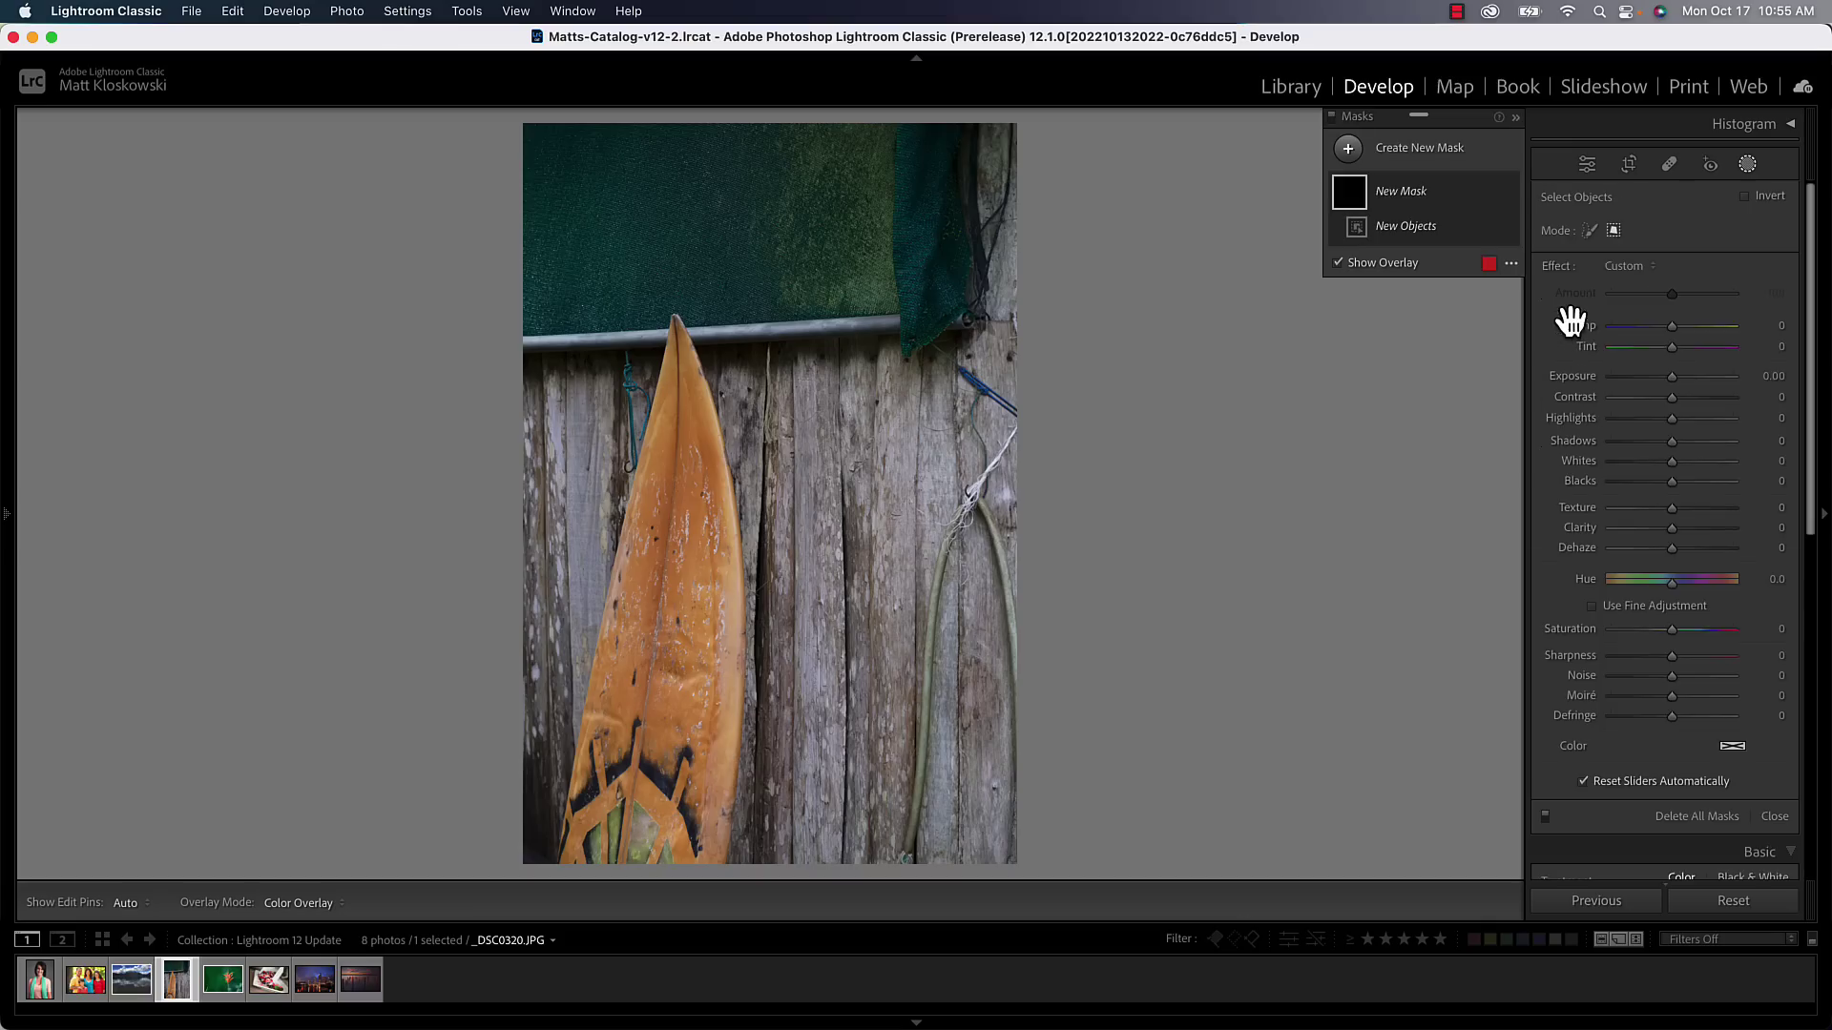
{"action": "left_click", "coordinate": [1591, 230]}
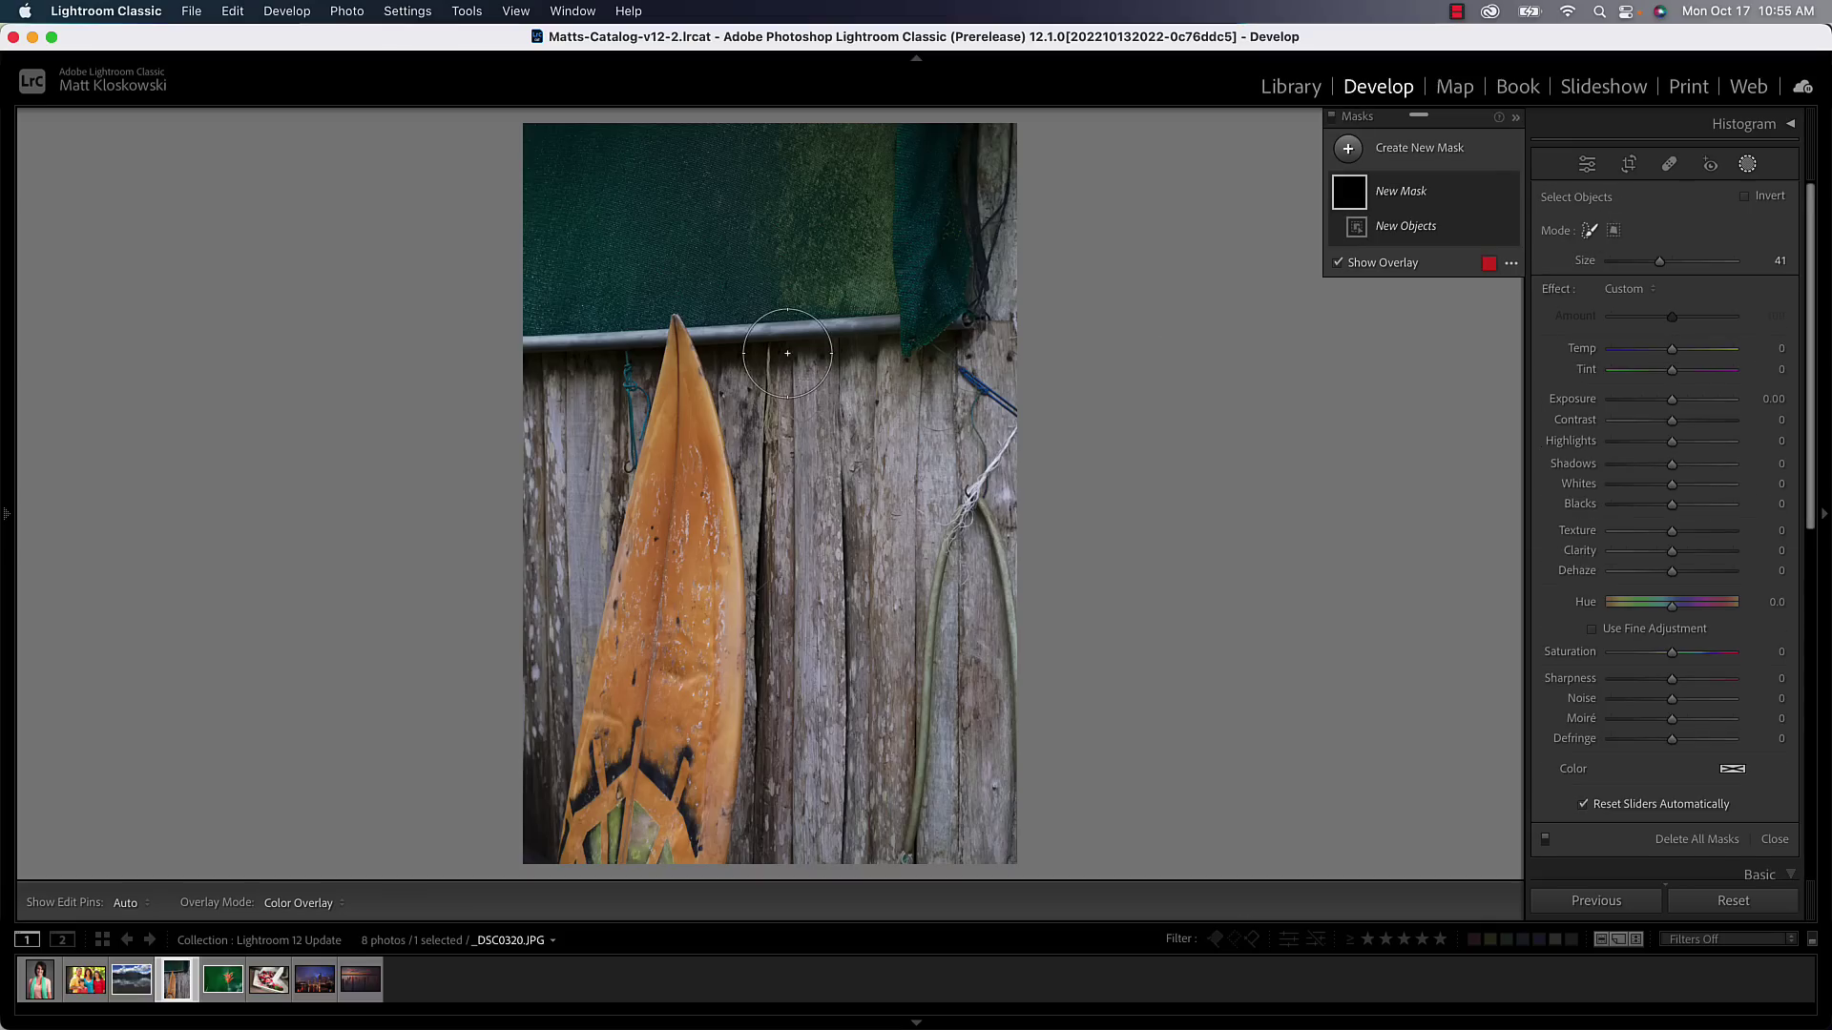
{"action": "mouse_move", "coordinate": [677, 336]}
{"action": "left_mouse_down"}
{"action": "mouse_move", "coordinate": [677, 415]}
{"action": "mouse_move", "coordinate": [677, 386]}
{"action": "mouse_move", "coordinate": [572, 869]}
{"action": "mouse_move", "coordinate": [698, 883]}
{"action": "mouse_move", "coordinate": [731, 652]}
{"action": "mouse_move", "coordinate": [701, 402]}
{"action": "mouse_move", "coordinate": [683, 658]}
{"action": "mouse_move", "coordinate": [649, 838]}
{"action": "mouse_move", "coordinate": [658, 683]}
{"action": "mouse_move", "coordinate": [631, 842]}
{"action": "mouse_move", "coordinate": [653, 626]}
{"action": "left_mouse_up"}
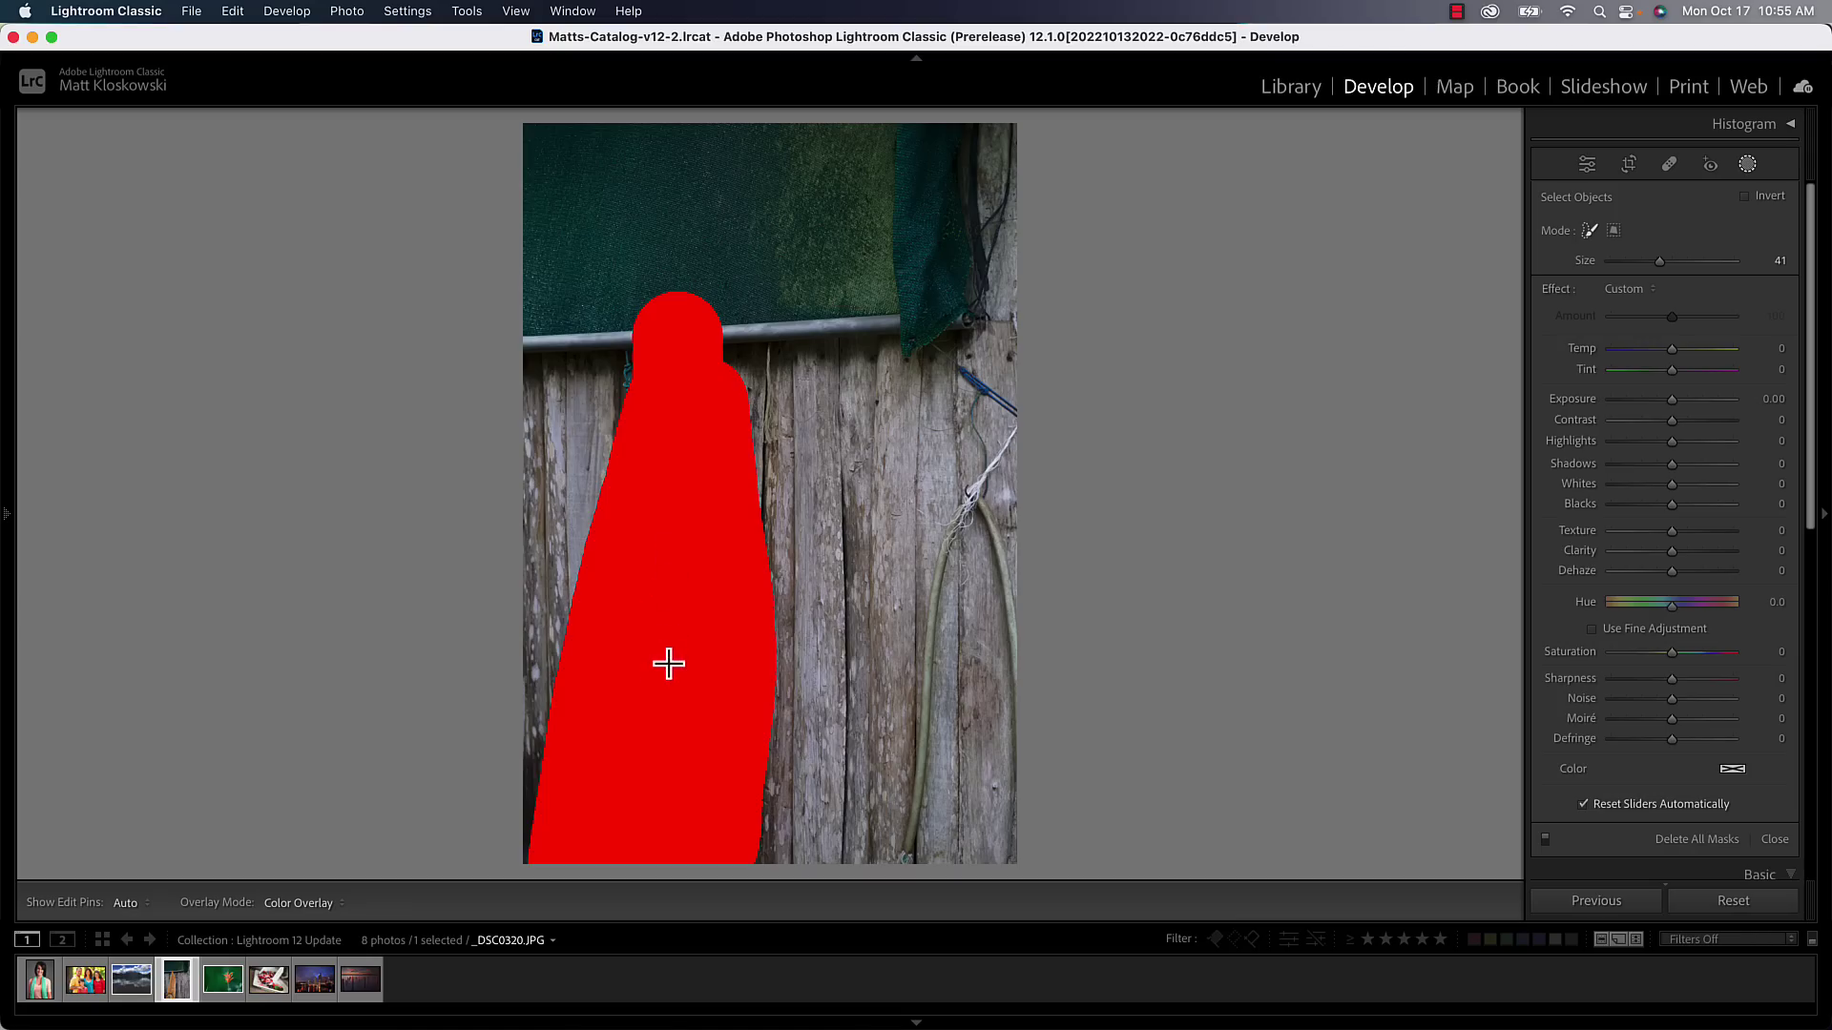
{"action": "left_click_drag", "start_coordinate": [673, 602], "coordinate": [672, 599]}
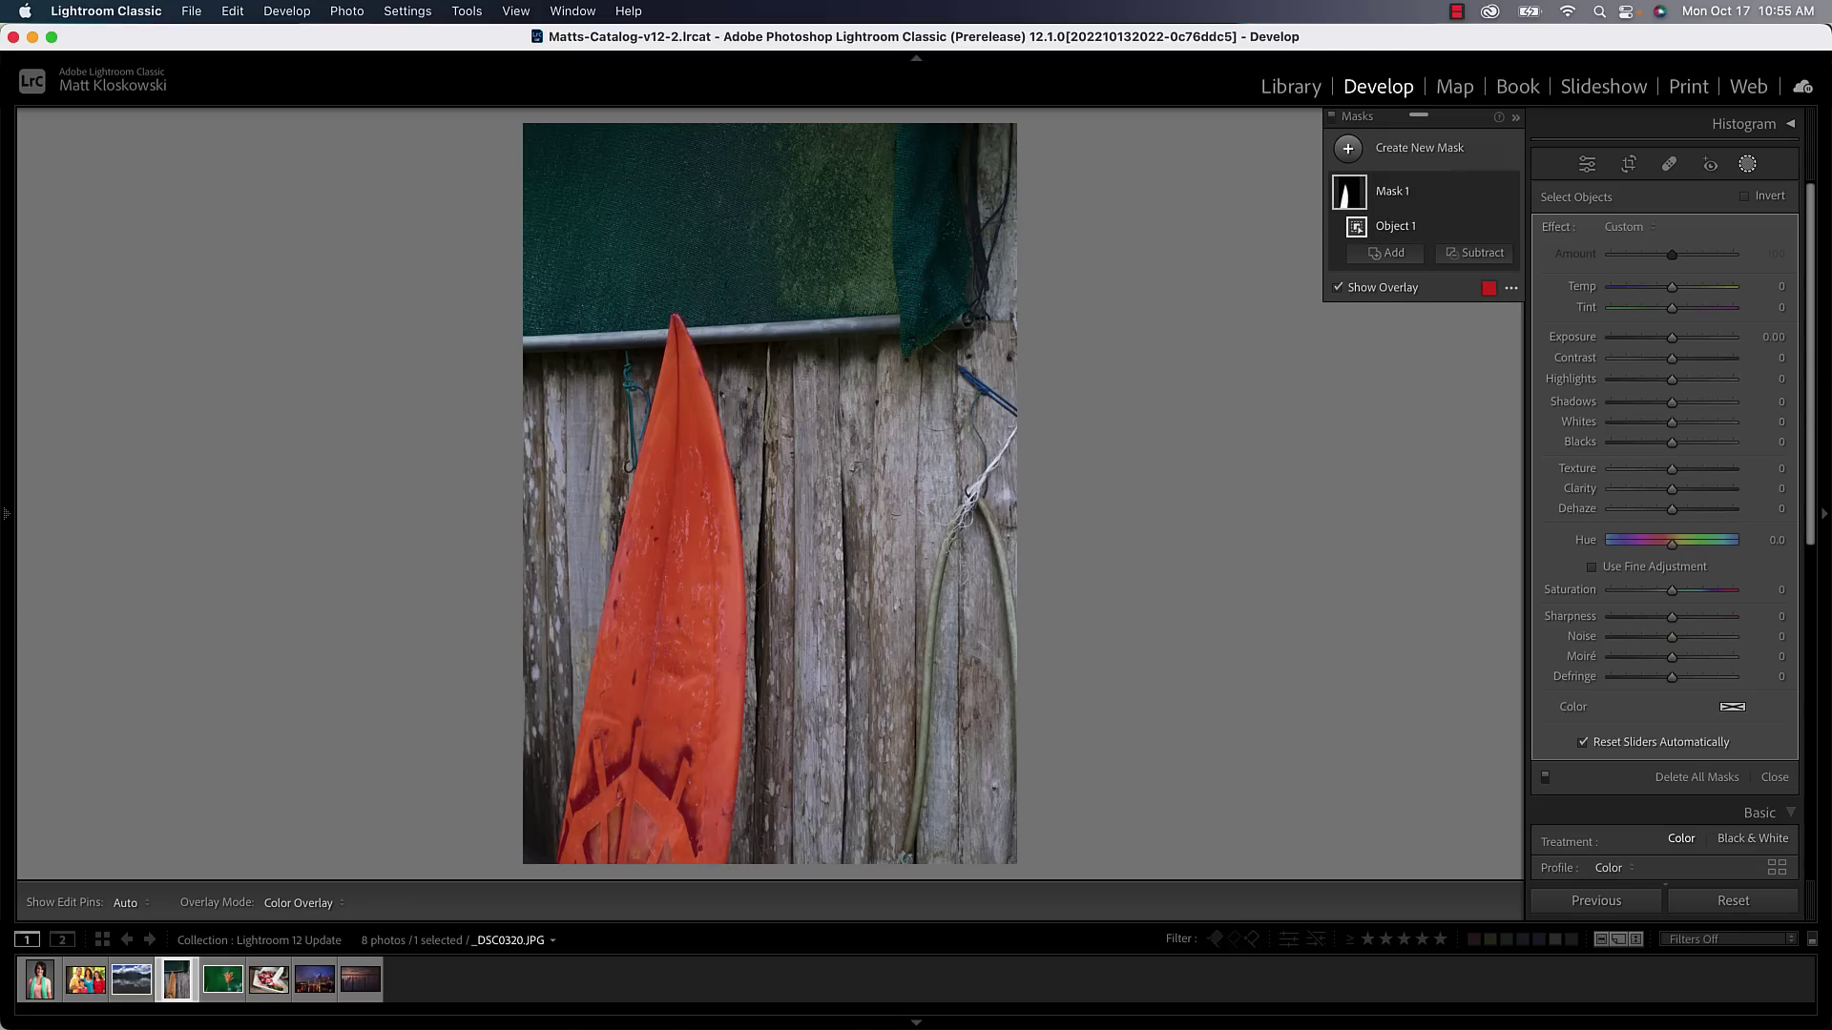
Step: Give the surfboard mask Exposure 0.46, Saturation 58 and Texture 50
{"action": "left_click_drag", "start_coordinate": [1681, 338], "coordinate": [1685, 335]}
{"action": "left_click_drag", "start_coordinate": [1676, 587], "coordinate": [1704, 587]}
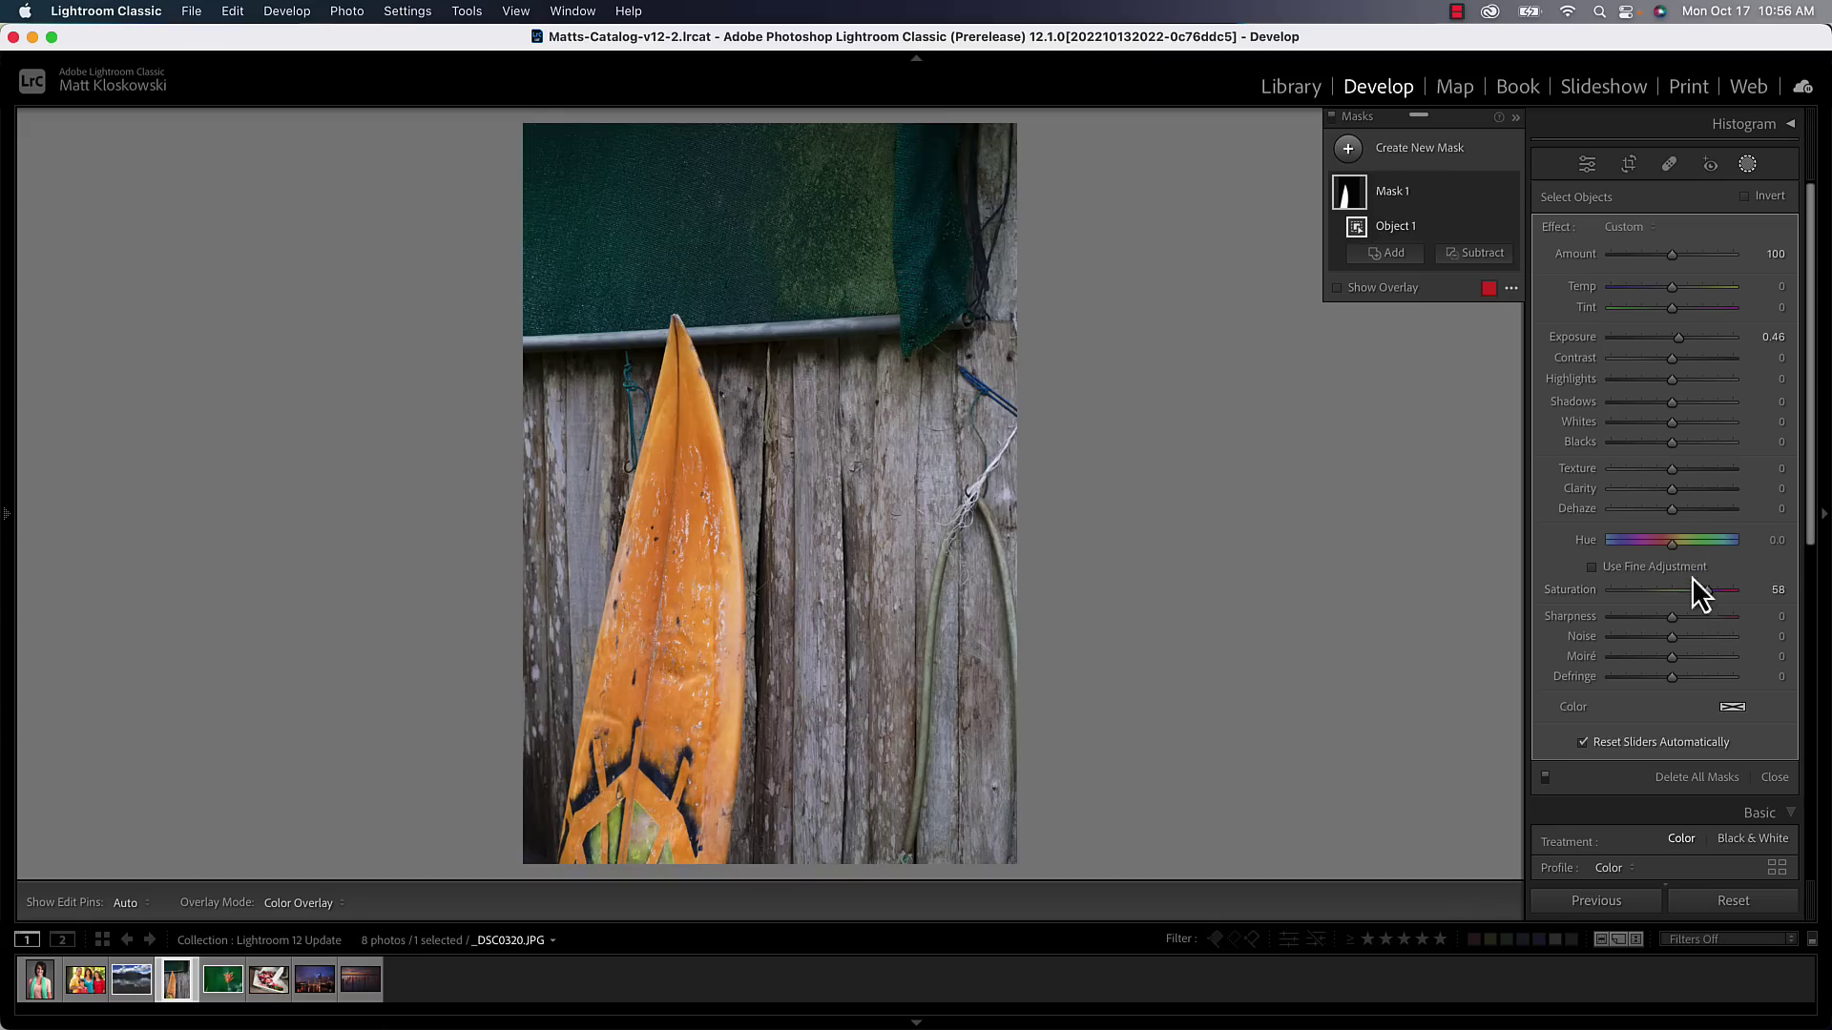
{"action": "left_click_drag", "start_coordinate": [1680, 469], "coordinate": [1702, 469]}
Step: Bring up Content-Aware Remove and set its brush Size to 76
{"action": "left_click", "coordinate": [1669, 166]}
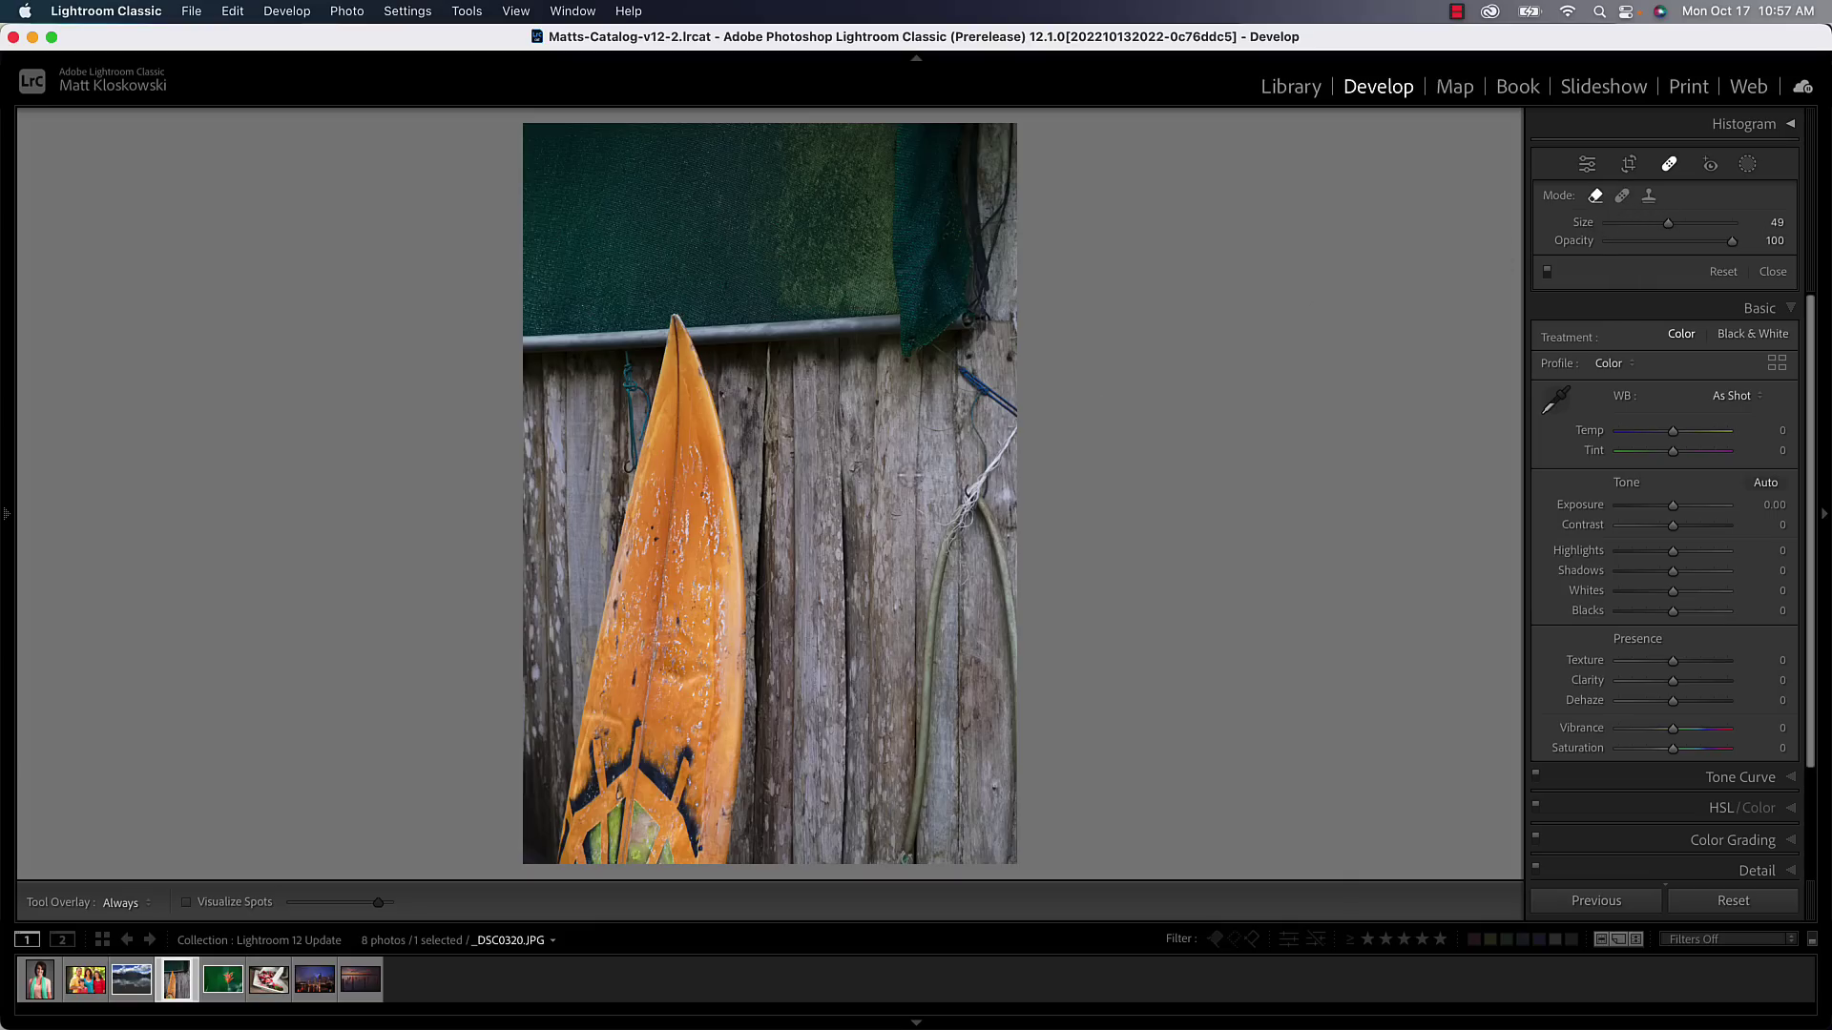
{"action": "scroll", "coordinate": [901, 477], "scroll_direction": "up", "scroll_amount": 10}
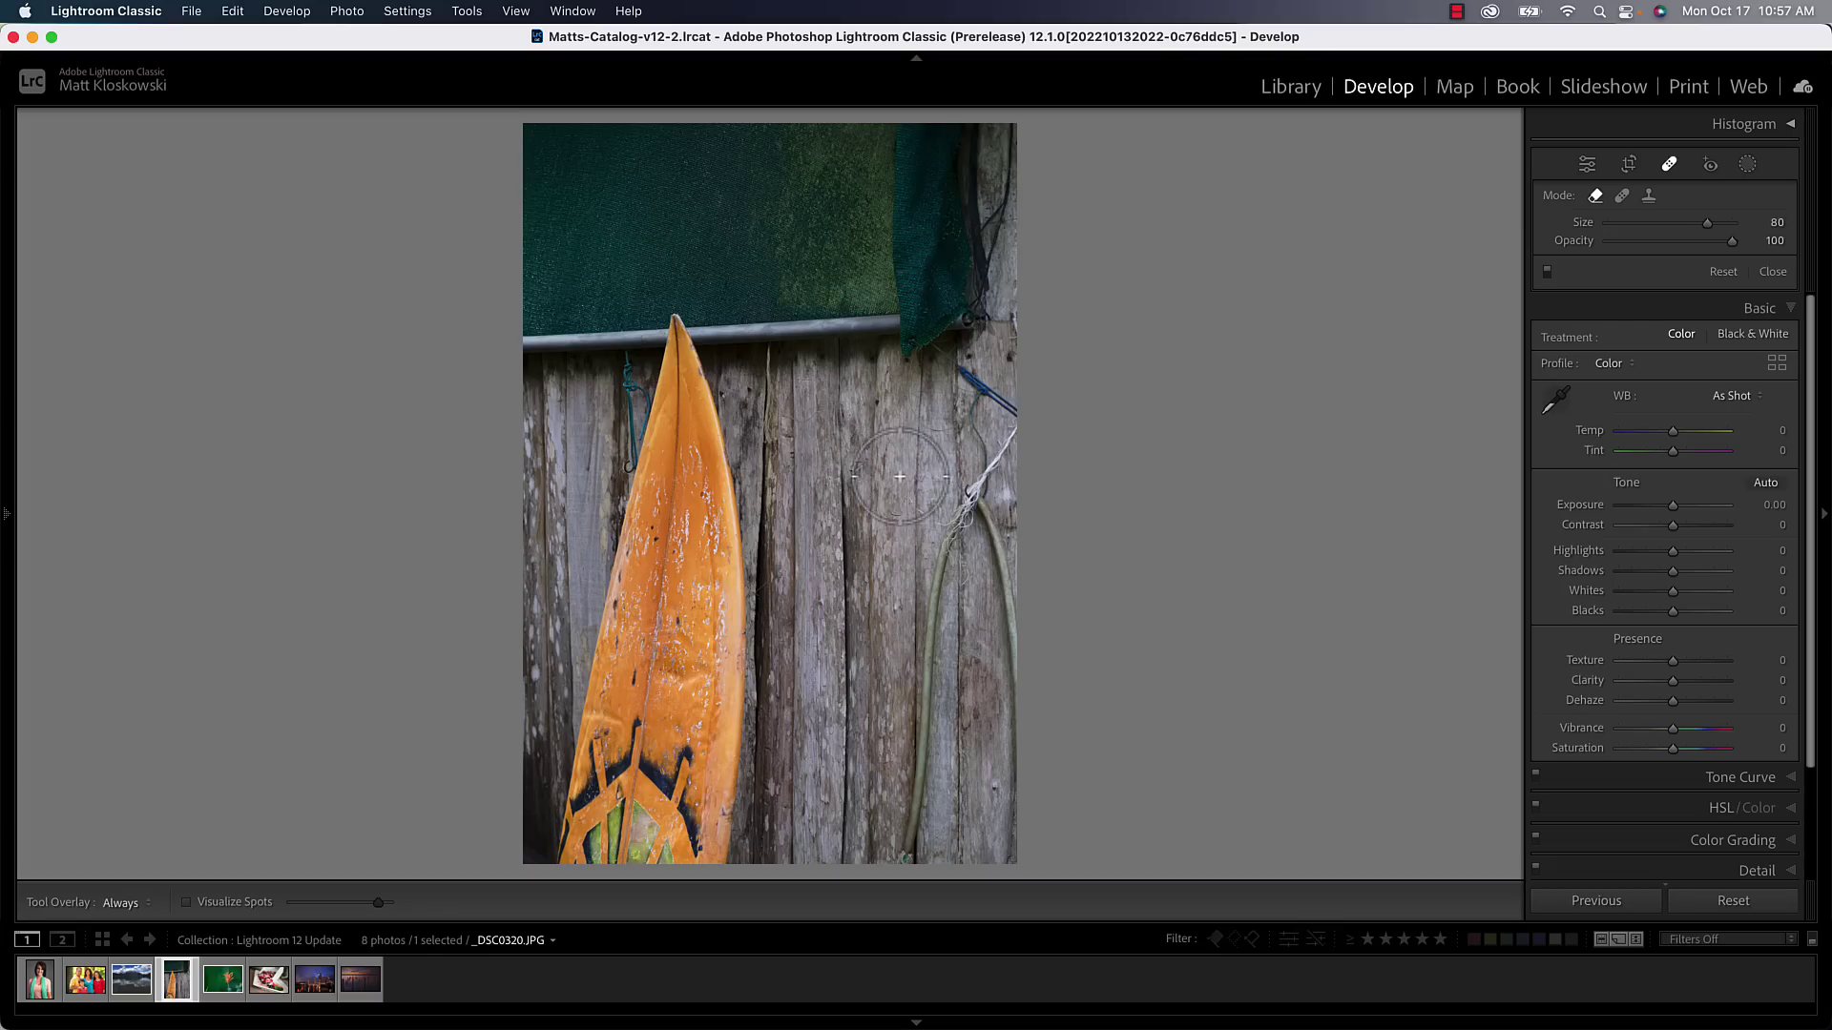
{"action": "scroll", "coordinate": [901, 477], "scroll_direction": "down", "scroll_amount": 3}
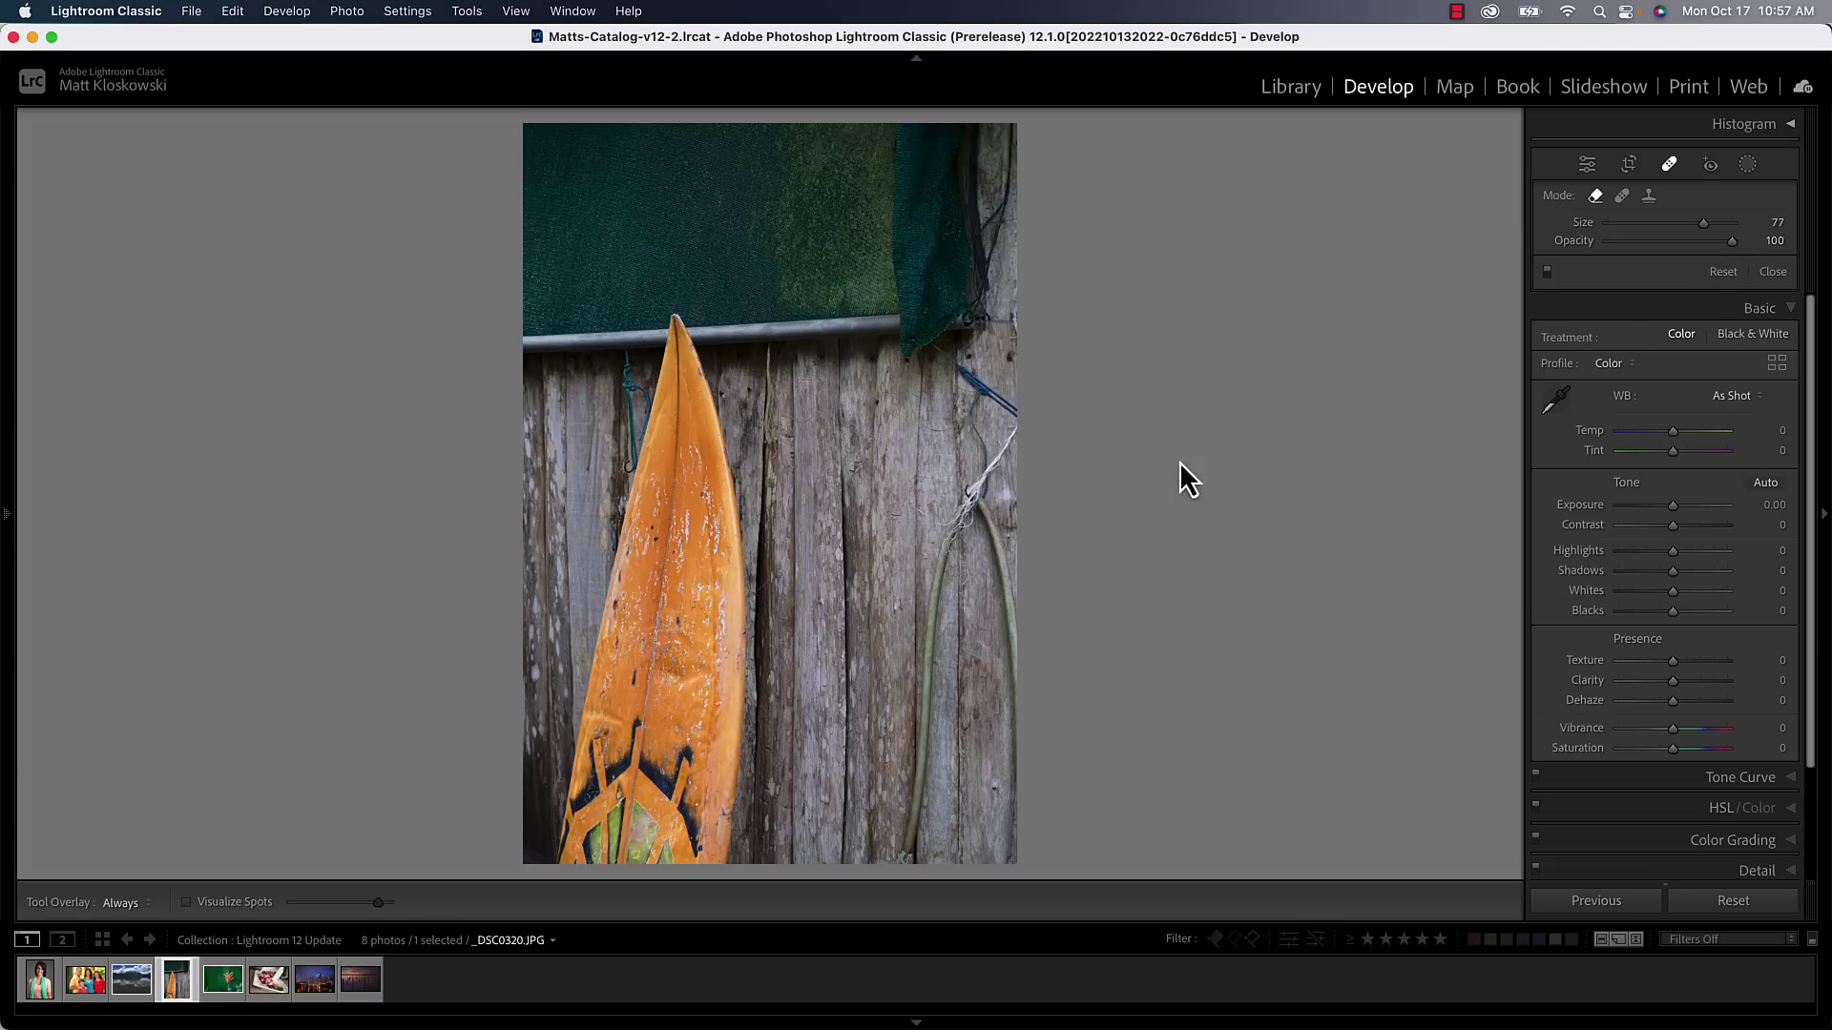
{"action": "scroll", "coordinate": [940, 525], "scroll_direction": "down", "scroll_amount": 1}
Step: Paint out the looping cable on the wooden fence, cancelling one analysis and adjusting the spot's Opacity
{"action": "mouse_move", "coordinate": [945, 558]}
{"action": "left_mouse_down"}
{"action": "mouse_move", "coordinate": [952, 515]}
{"action": "mouse_move", "coordinate": [903, 880]}
{"action": "left_mouse_up"}
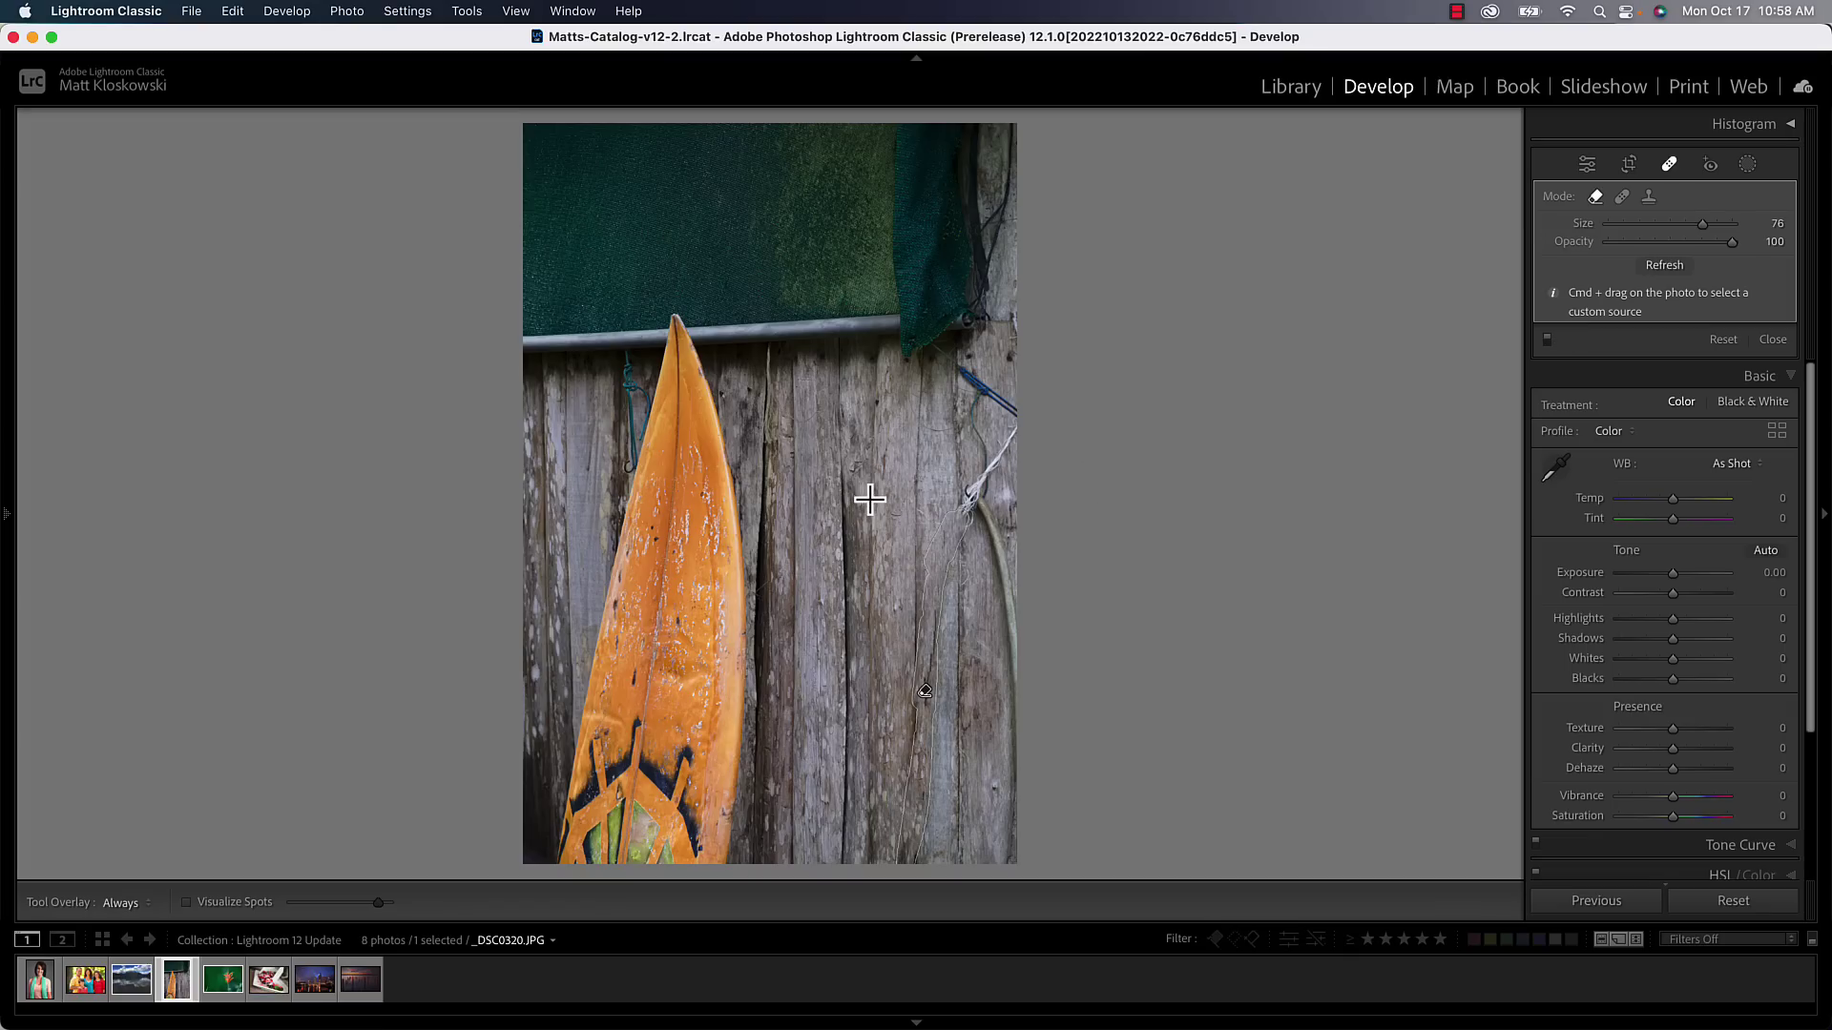
{"action": "mouse_move", "coordinate": [793, 474]}
{"action": "left_mouse_down"}
{"action": "mouse_move", "coordinate": [846, 728]}
{"action": "mouse_move", "coordinate": [850, 827]}
{"action": "mouse_move", "coordinate": [829, 876]}
{"action": "left_mouse_up"}
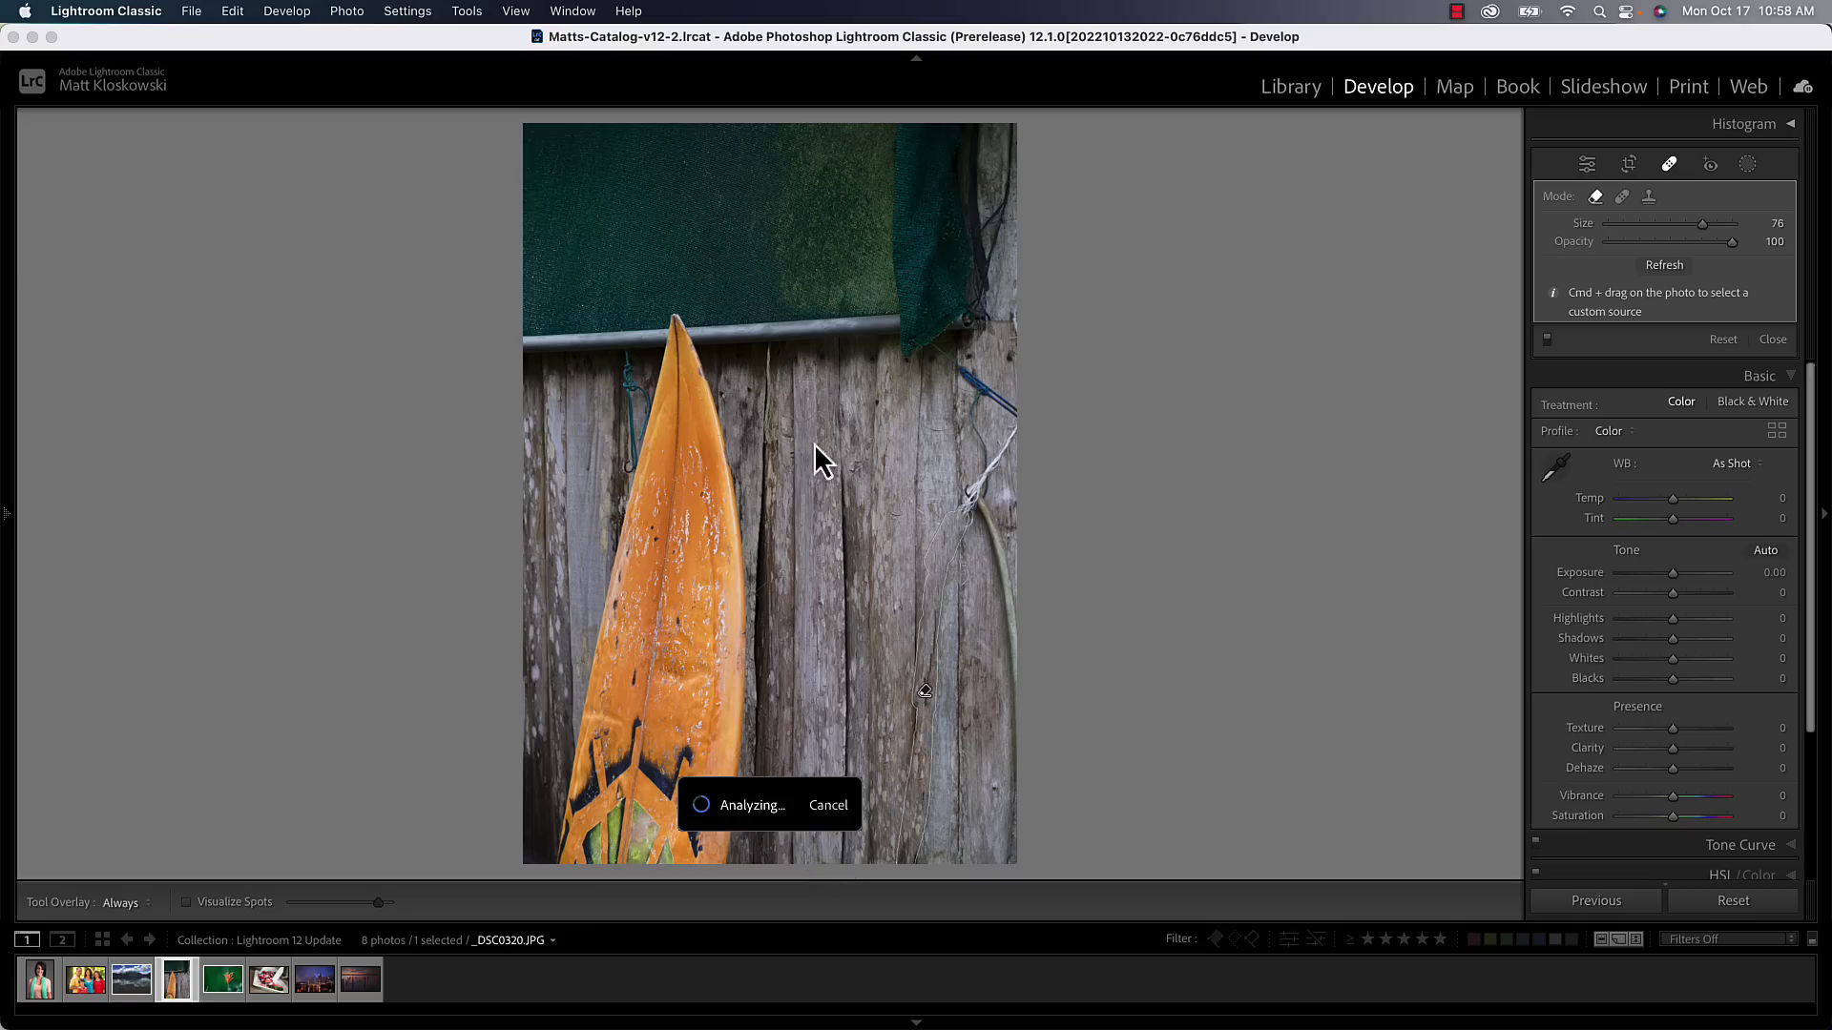
{"action": "left_click", "coordinate": [828, 805]}
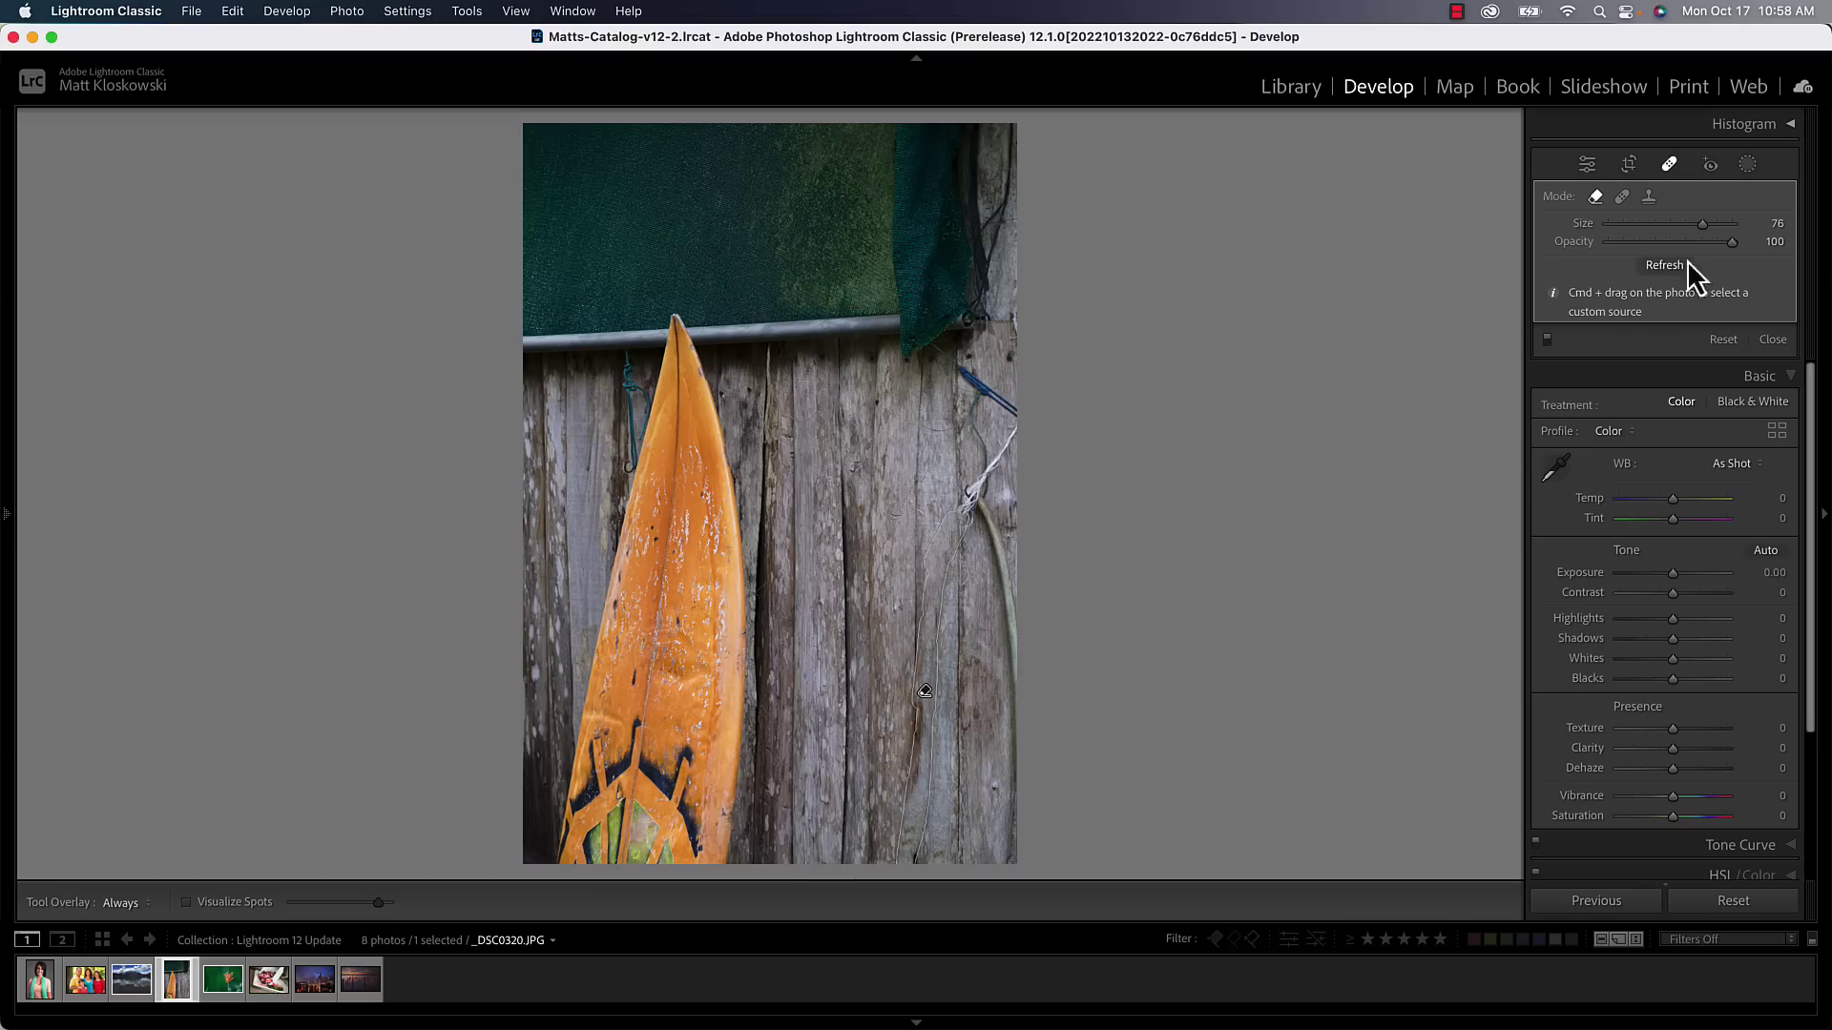
{"action": "mouse_move", "coordinate": [1730, 243]}
{"action": "left_mouse_down"}
{"action": "mouse_move", "coordinate": [1622, 253]}
{"action": "mouse_move", "coordinate": [1775, 248]}
{"action": "left_mouse_up"}
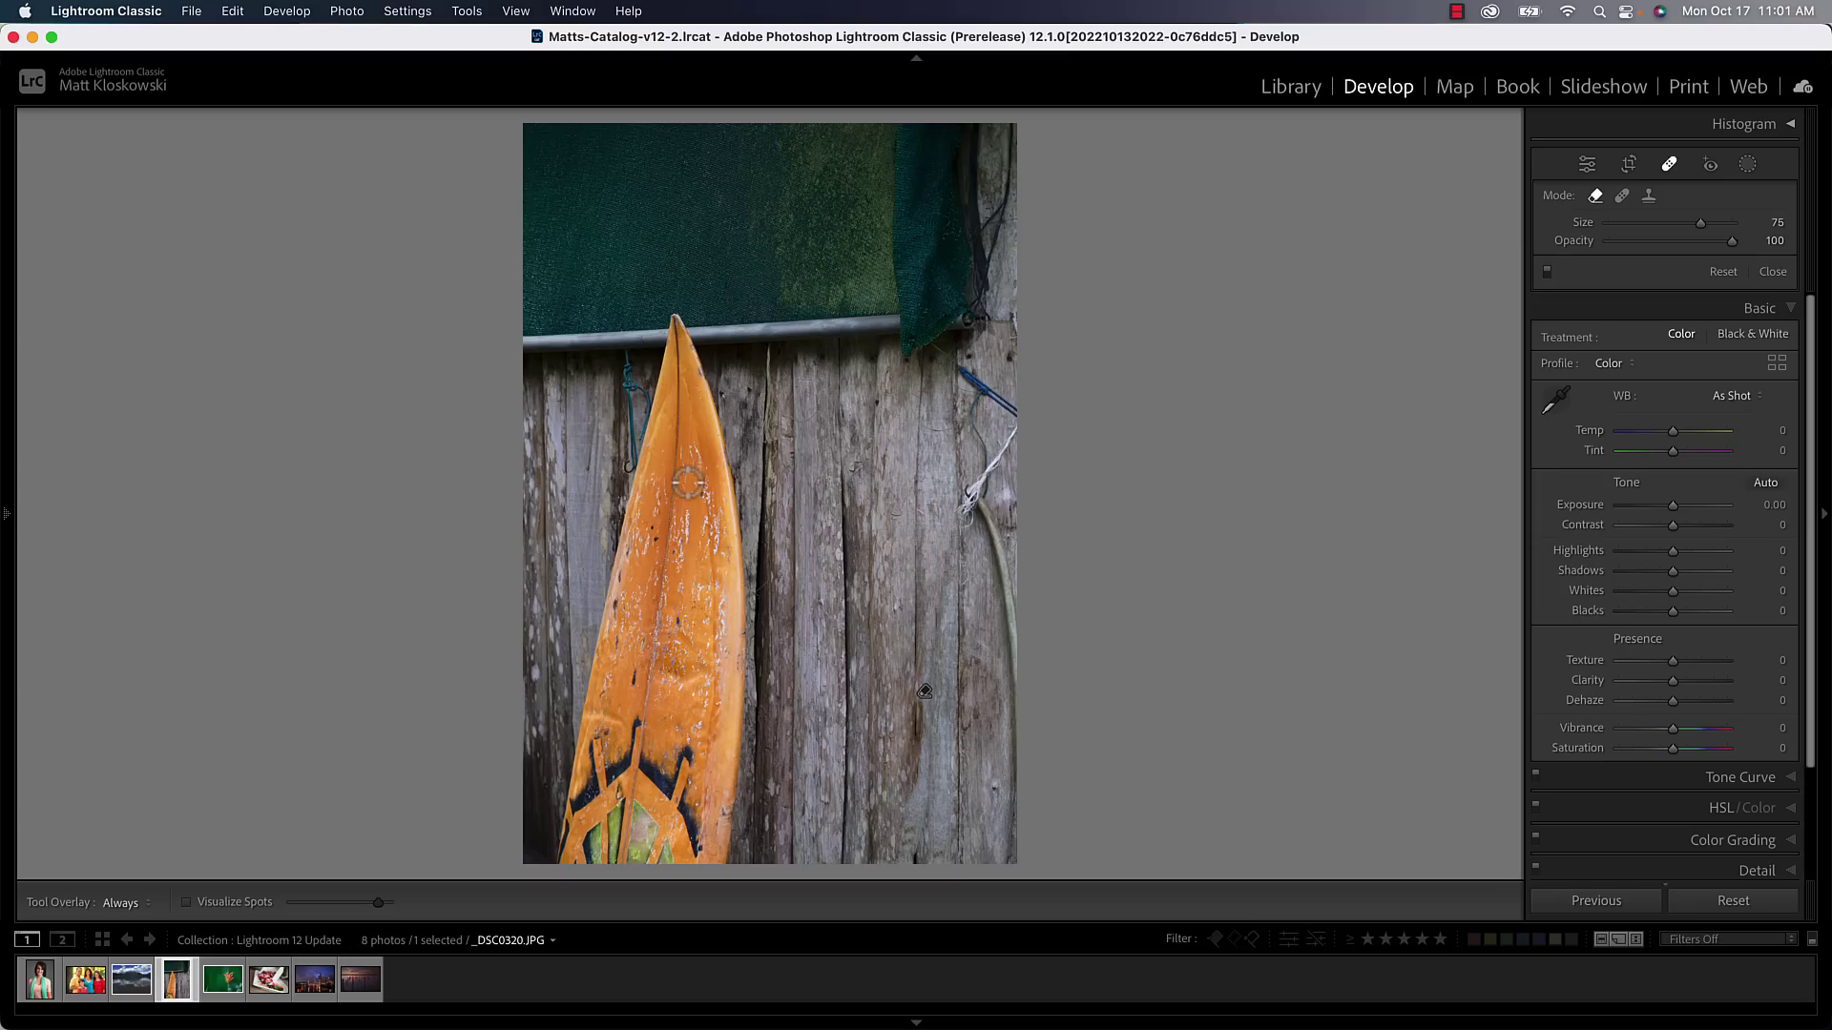
Step: Open the heliconia flower photo, paint out the lower-left grass stalk and refresh the fill
{"action": "left_click", "coordinate": [228, 986]}
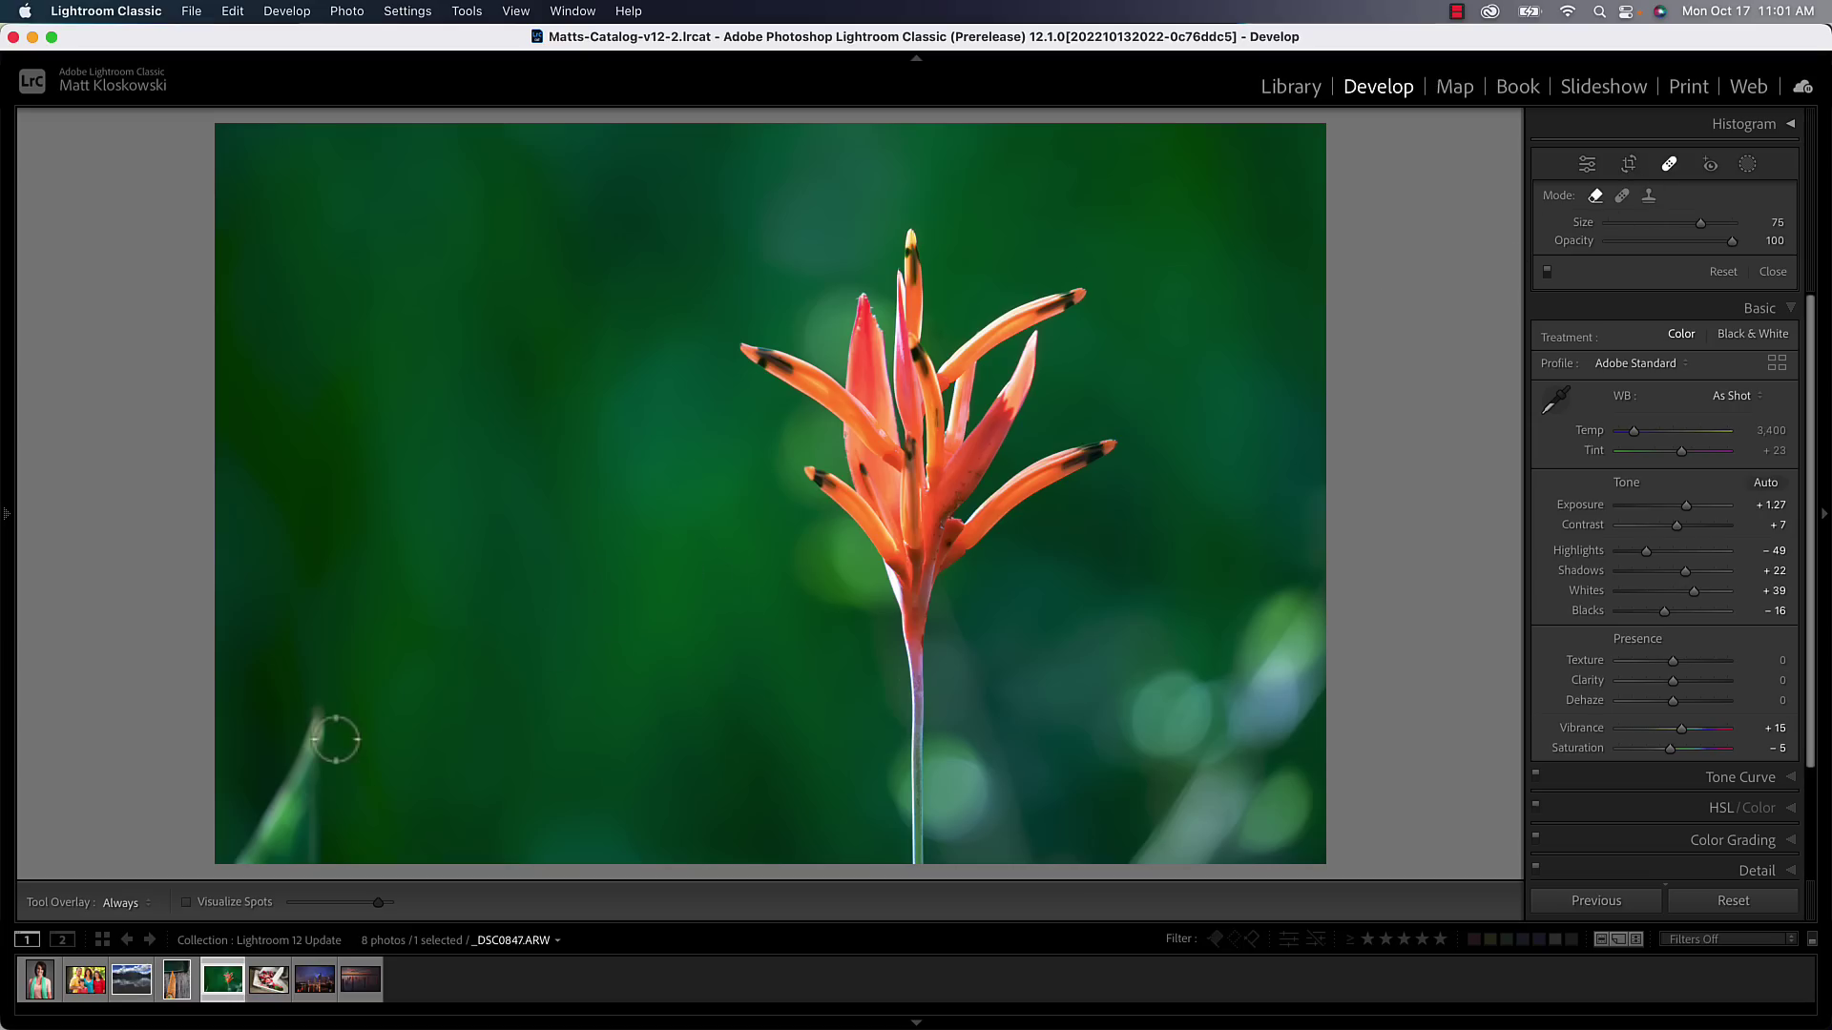
{"action": "mouse_move", "coordinate": [327, 702]}
{"action": "left_mouse_down"}
{"action": "mouse_move", "coordinate": [314, 853]}
{"action": "mouse_move", "coordinate": [286, 884]}
{"action": "mouse_move", "coordinate": [296, 759]}
{"action": "mouse_move", "coordinate": [240, 847]}
{"action": "mouse_move", "coordinate": [258, 836]}
{"action": "mouse_move", "coordinate": [259, 876]}
{"action": "left_mouse_up"}
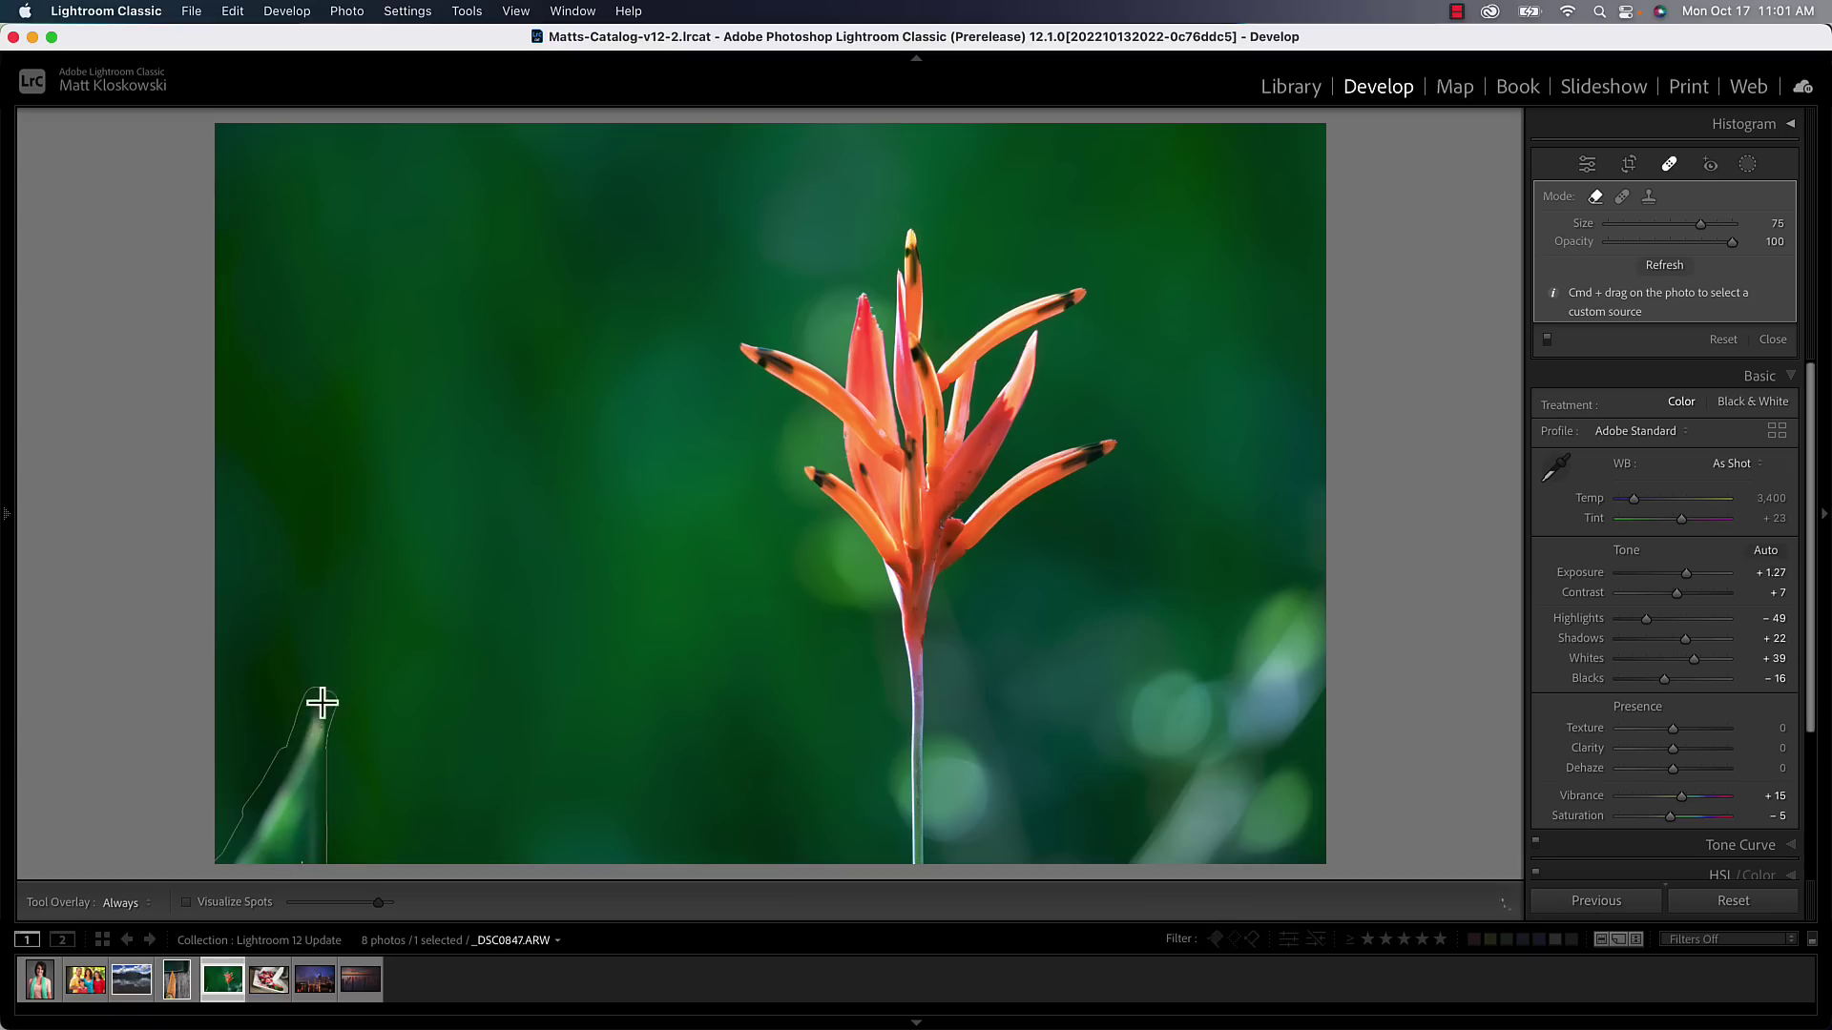
{"action": "left_click", "coordinate": [302, 846]}
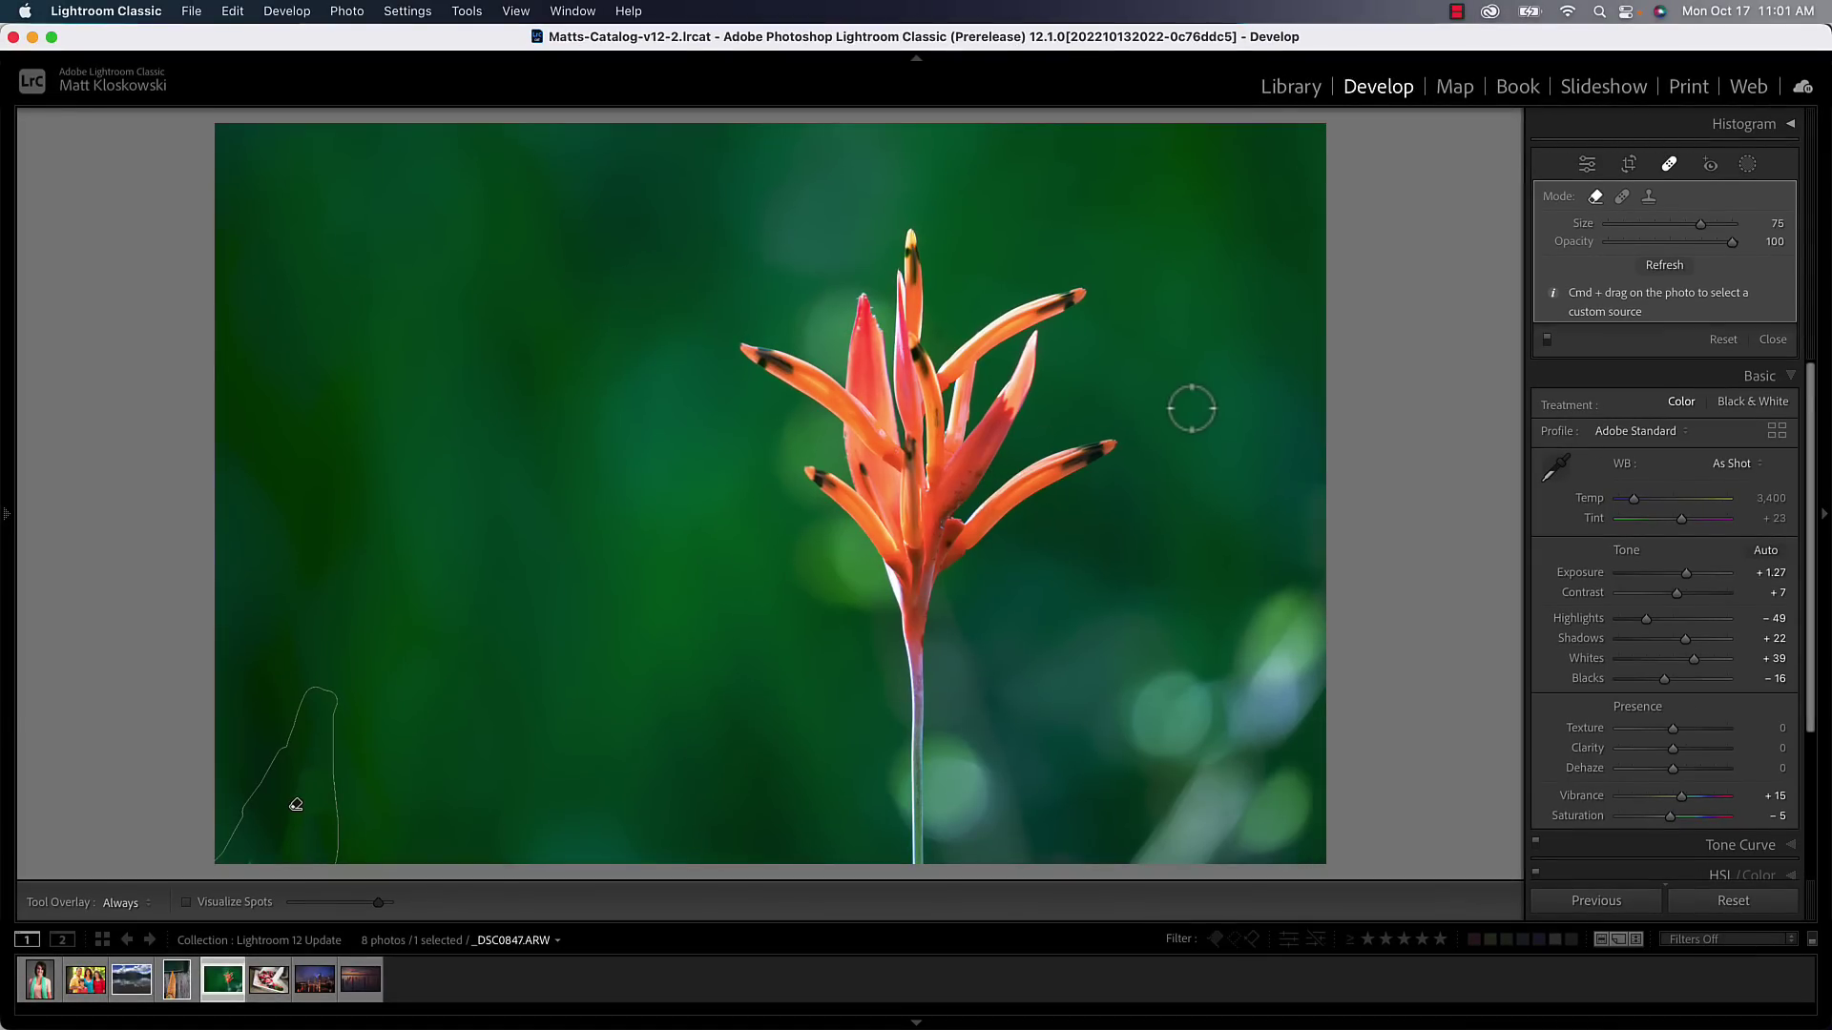
Step: Reset the removal spot, switch Mode to Heal and heal away the lower-left leaf
{"action": "left_click", "coordinate": [1722, 341]}
{"action": "left_click", "coordinate": [1622, 197]}
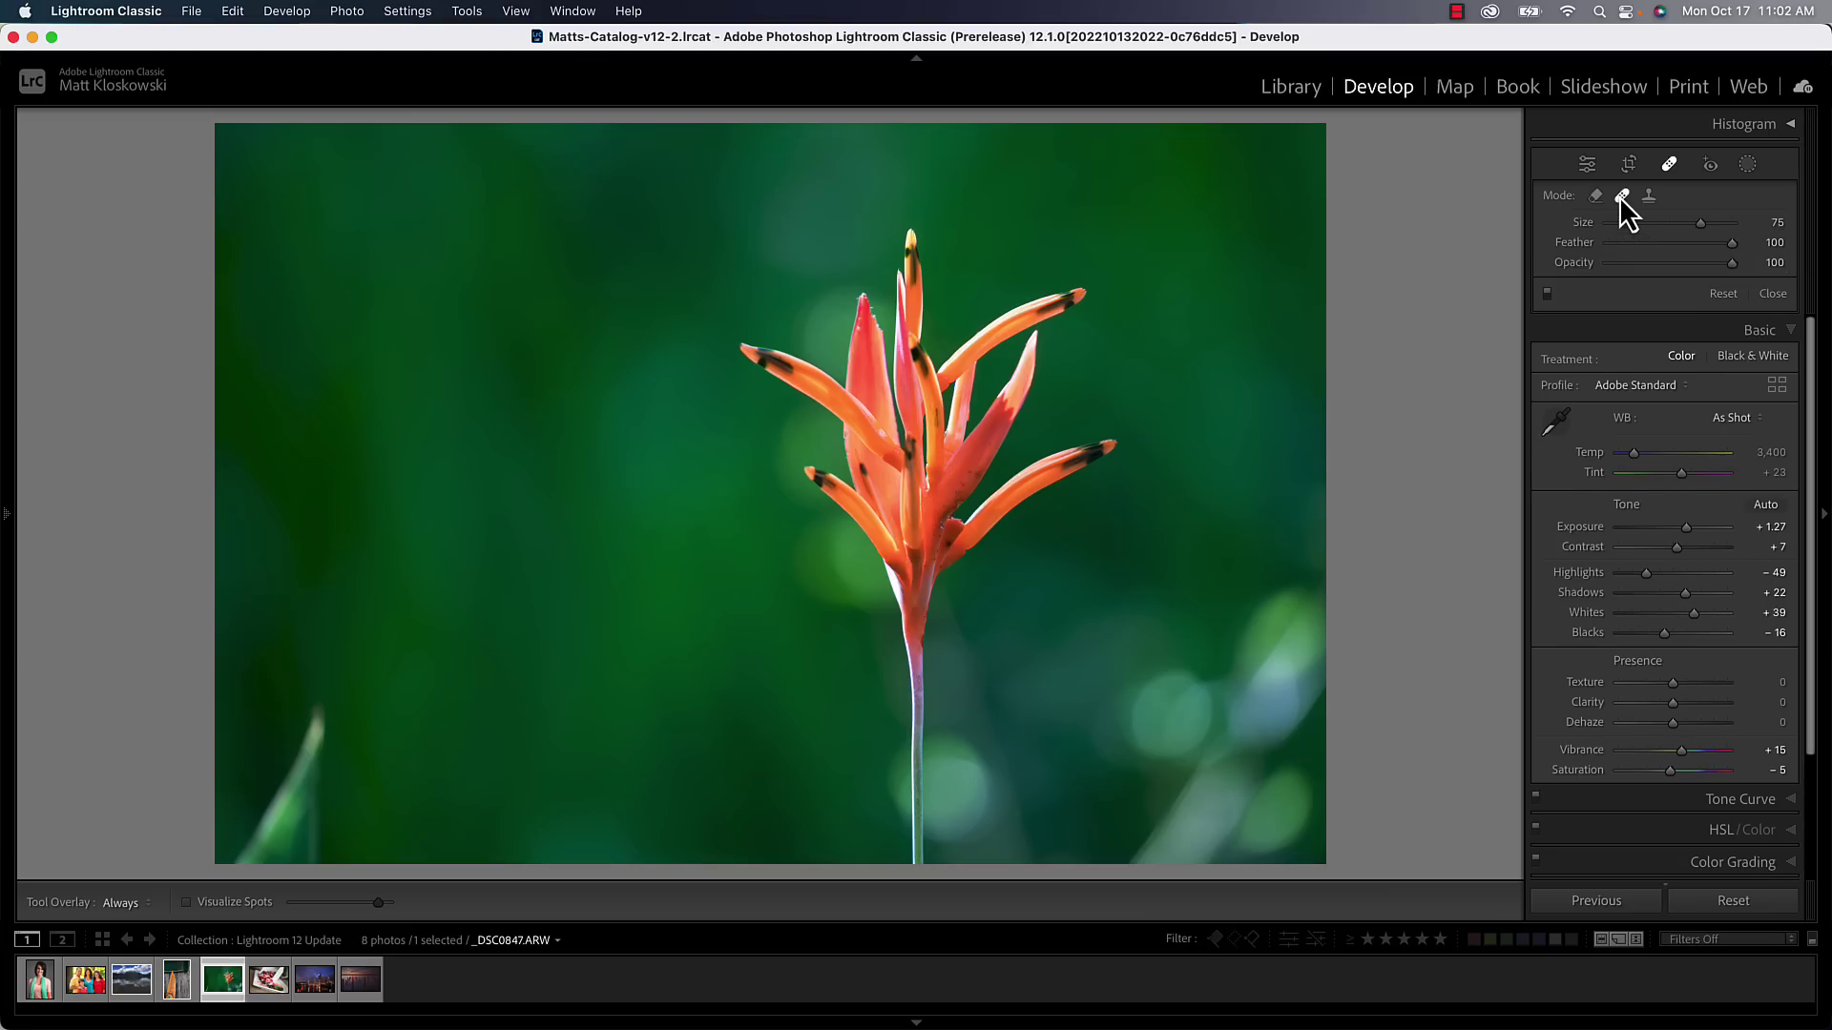
{"action": "mouse_move", "coordinate": [298, 760]}
{"action": "left_mouse_down"}
{"action": "mouse_move", "coordinate": [280, 811]}
{"action": "mouse_move", "coordinate": [310, 734]}
{"action": "mouse_move", "coordinate": [227, 868]}
{"action": "mouse_move", "coordinate": [317, 871]}
{"action": "mouse_move", "coordinate": [317, 764]}
{"action": "mouse_move", "coordinate": [298, 866]}
{"action": "left_mouse_up"}
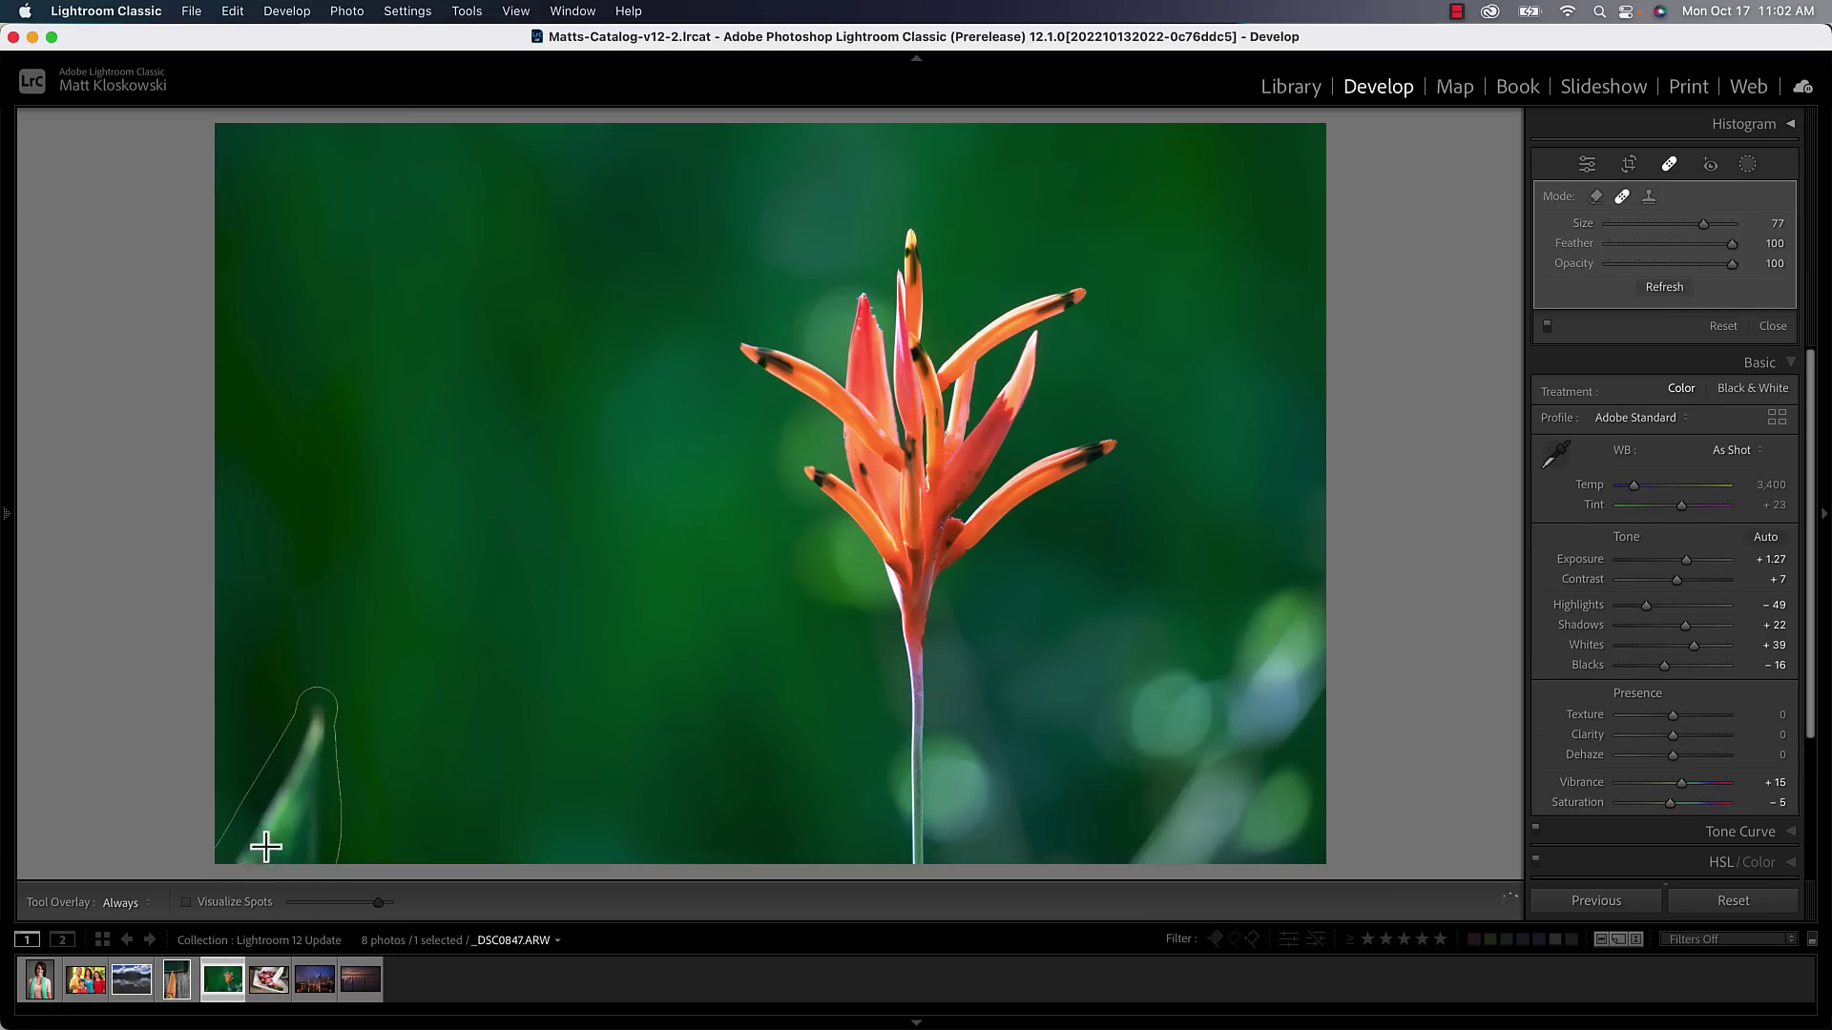